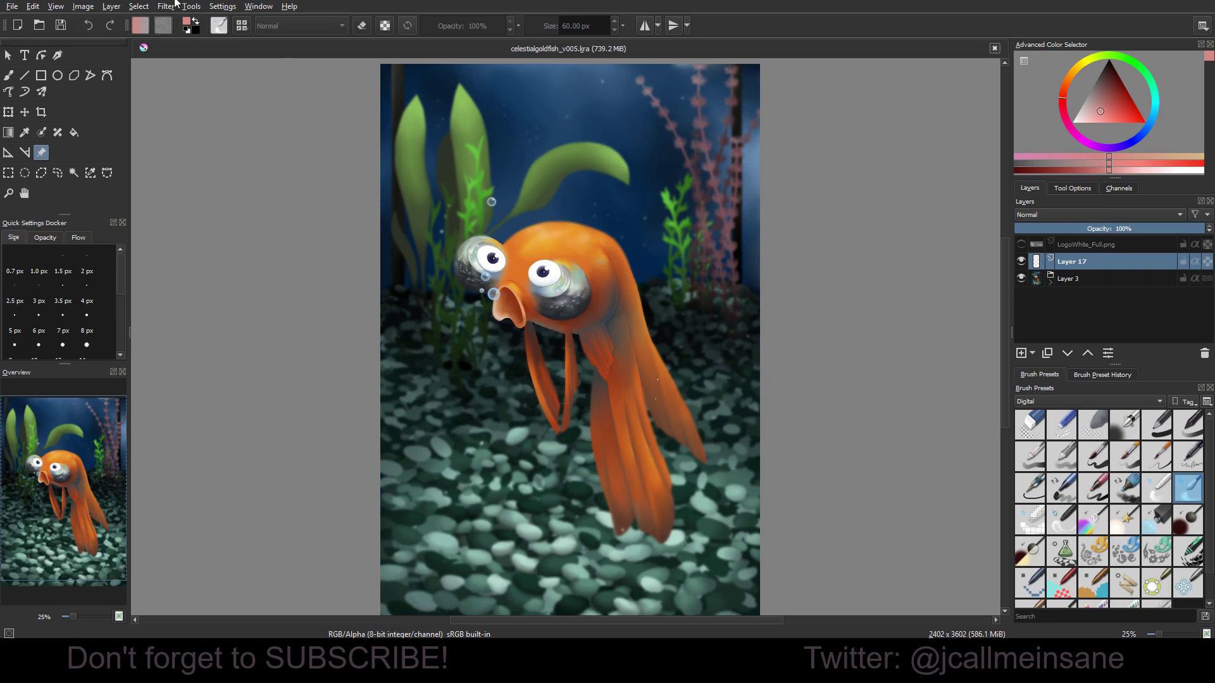
Step: Browse the blur filters in the Filter menu without applying any
click(166, 7)
mouse_move(199, 66)
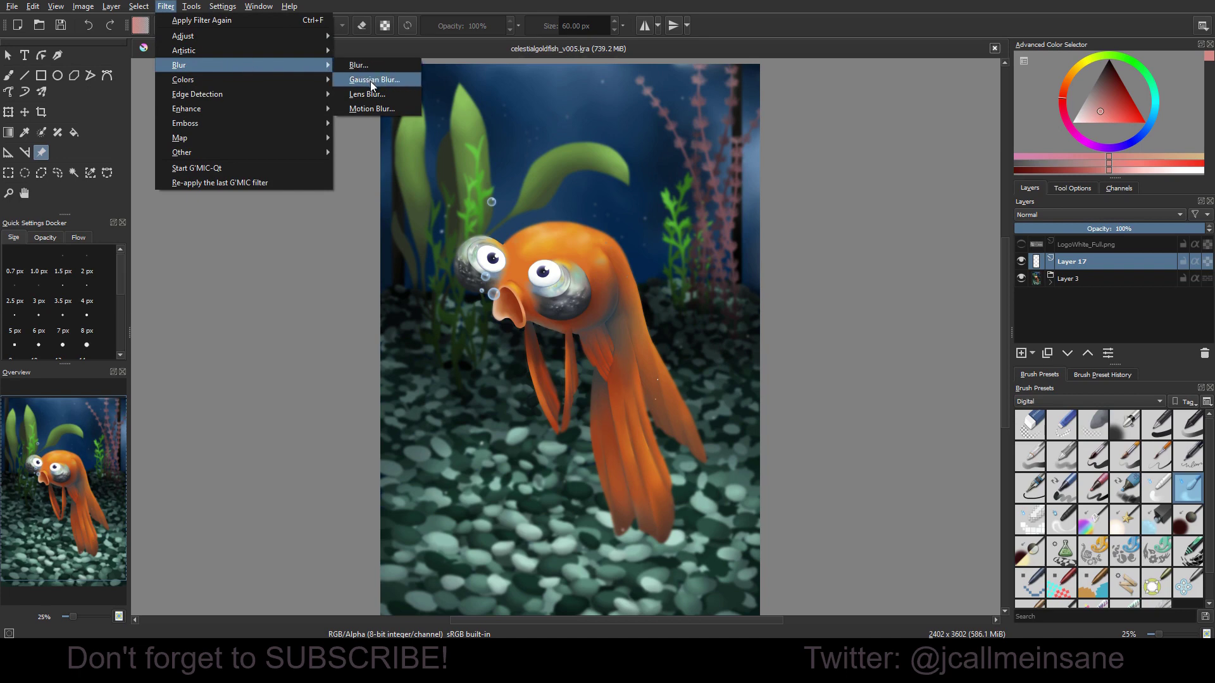
click(822, 29)
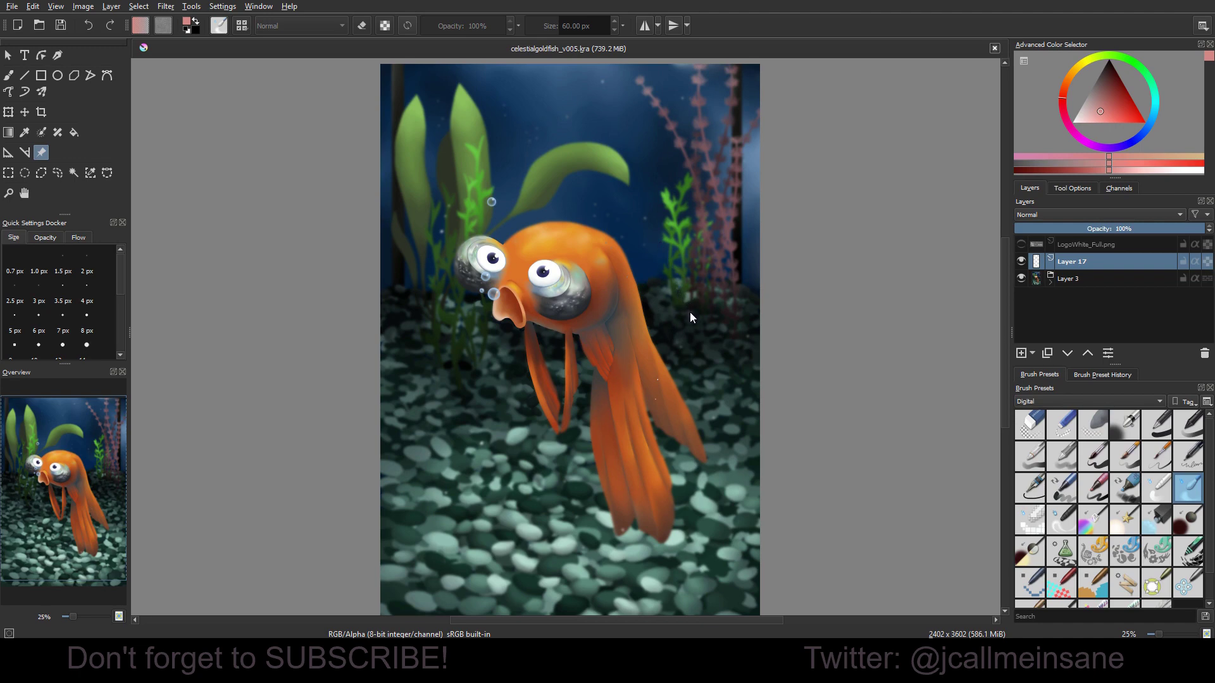
Step: Expand the Layer 3 group and select Filter Mask 1 (Gaussian Blur)
click(1050, 282)
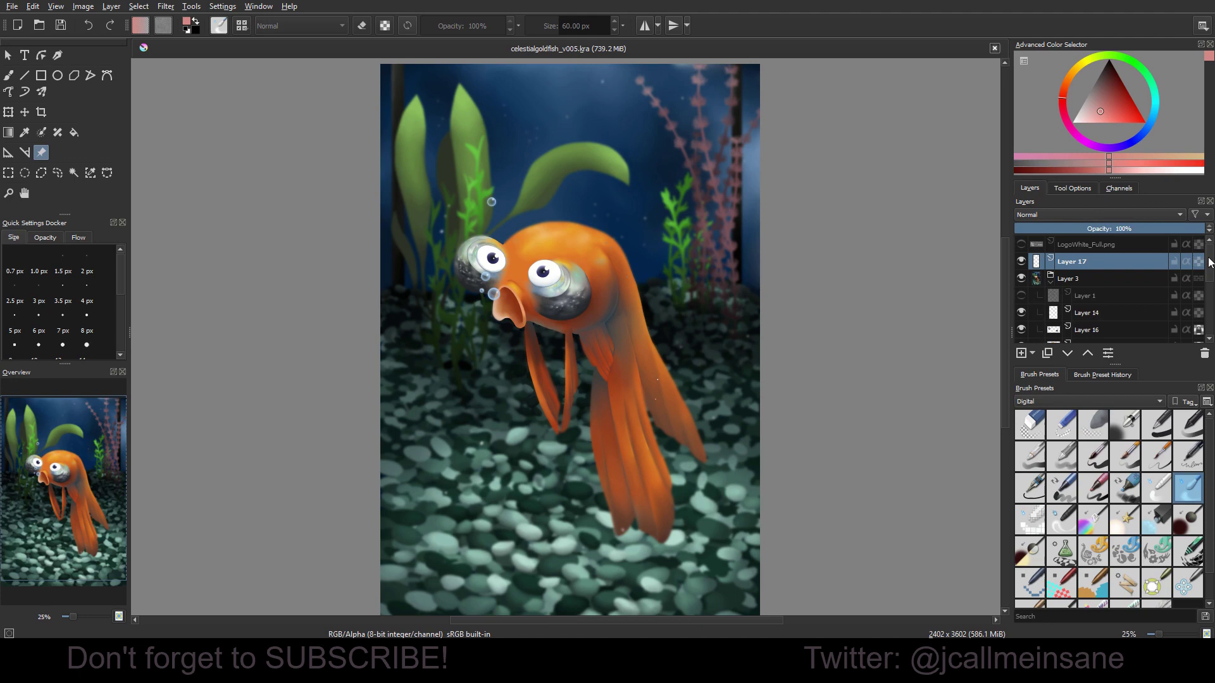
drag(1209, 264, 1209, 297)
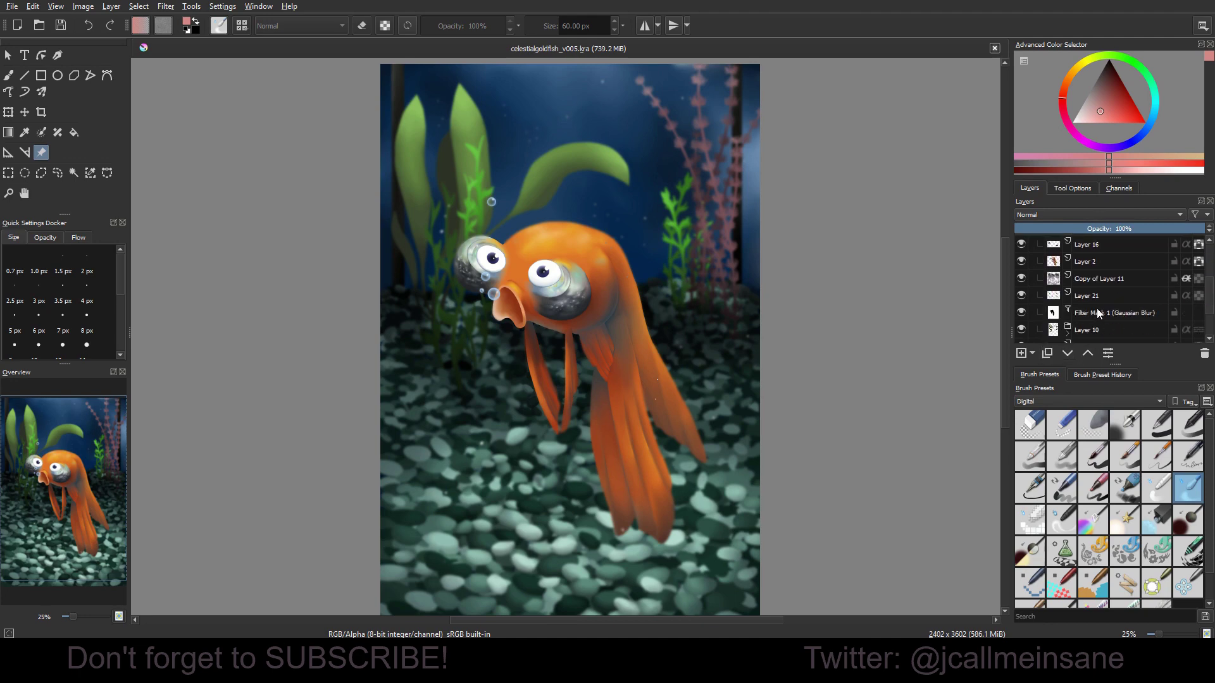
click(1097, 311)
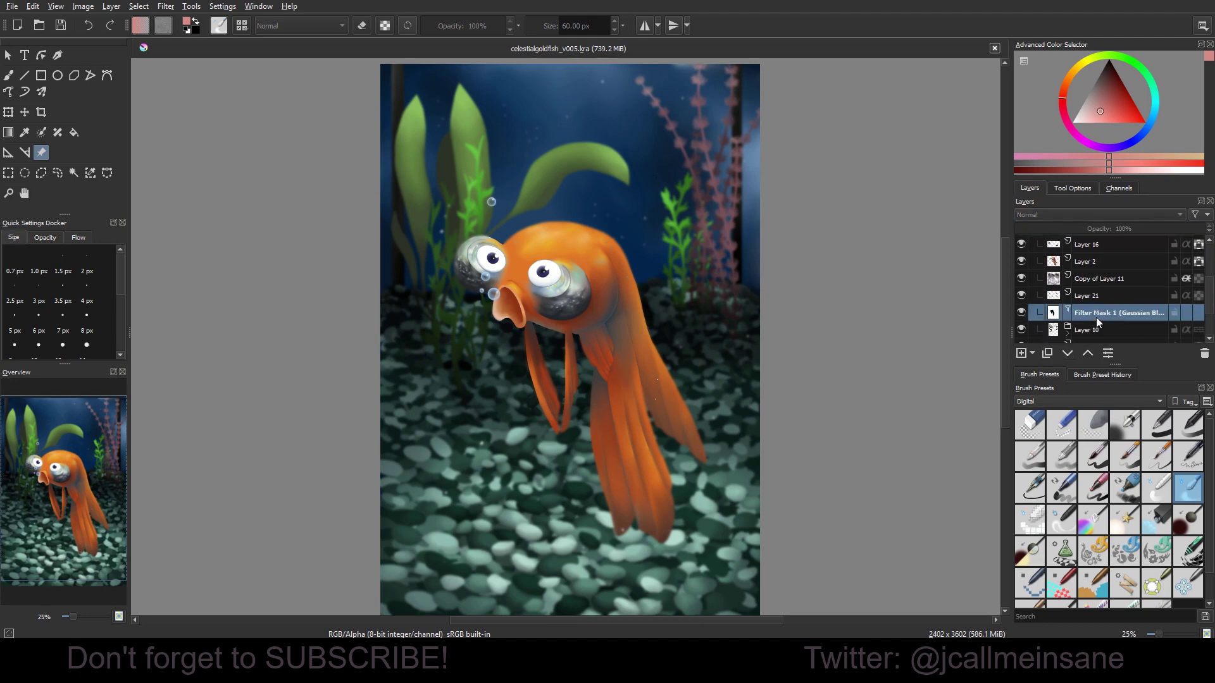
drag(1208, 304, 1208, 312)
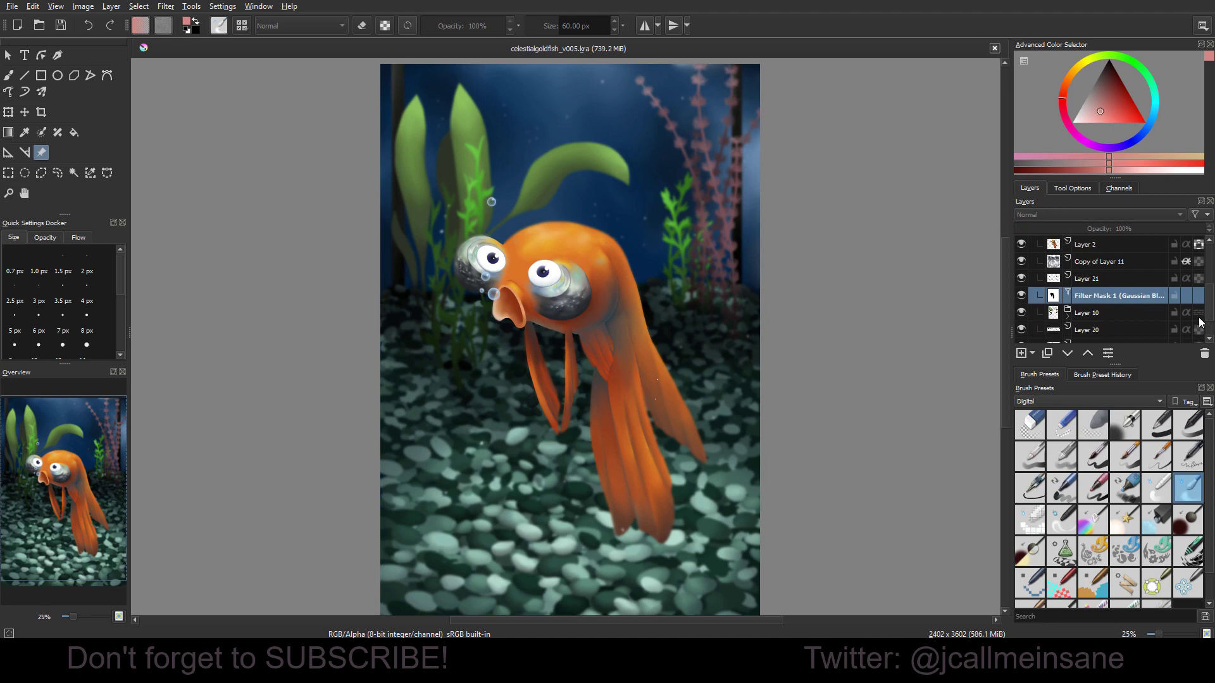
Step: Hide and reshow Layer 10, then the Gaussian Blur mask, to compare the painting
click(1022, 312)
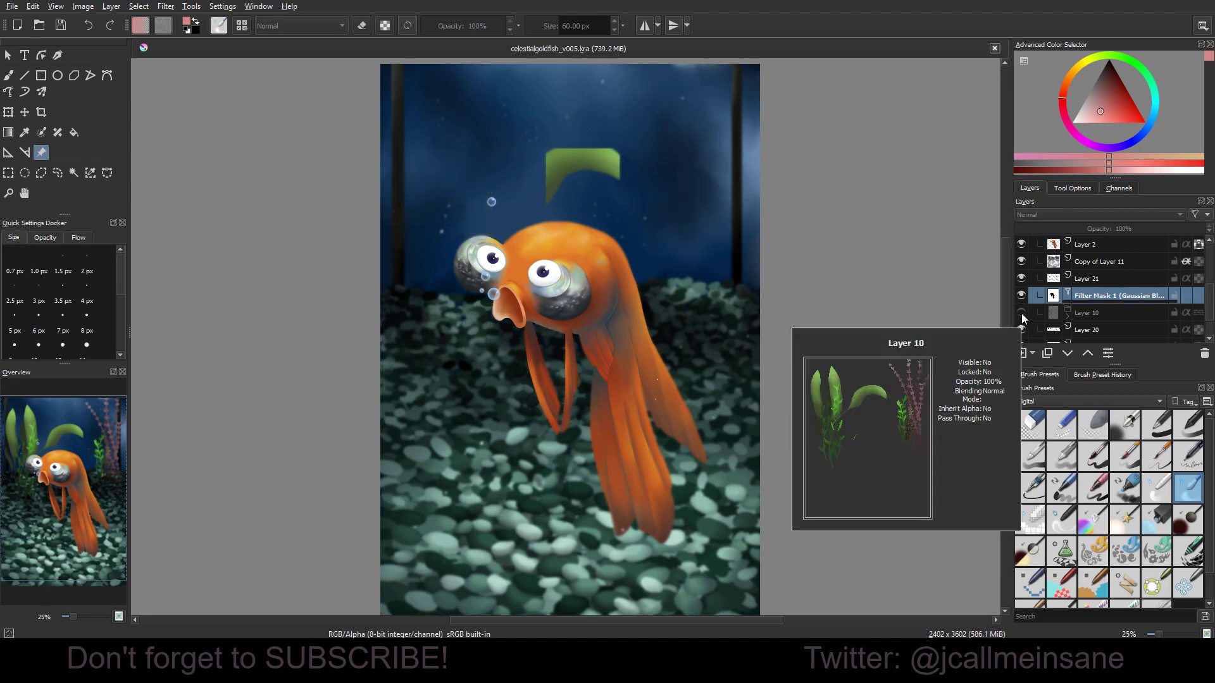
click(1022, 312)
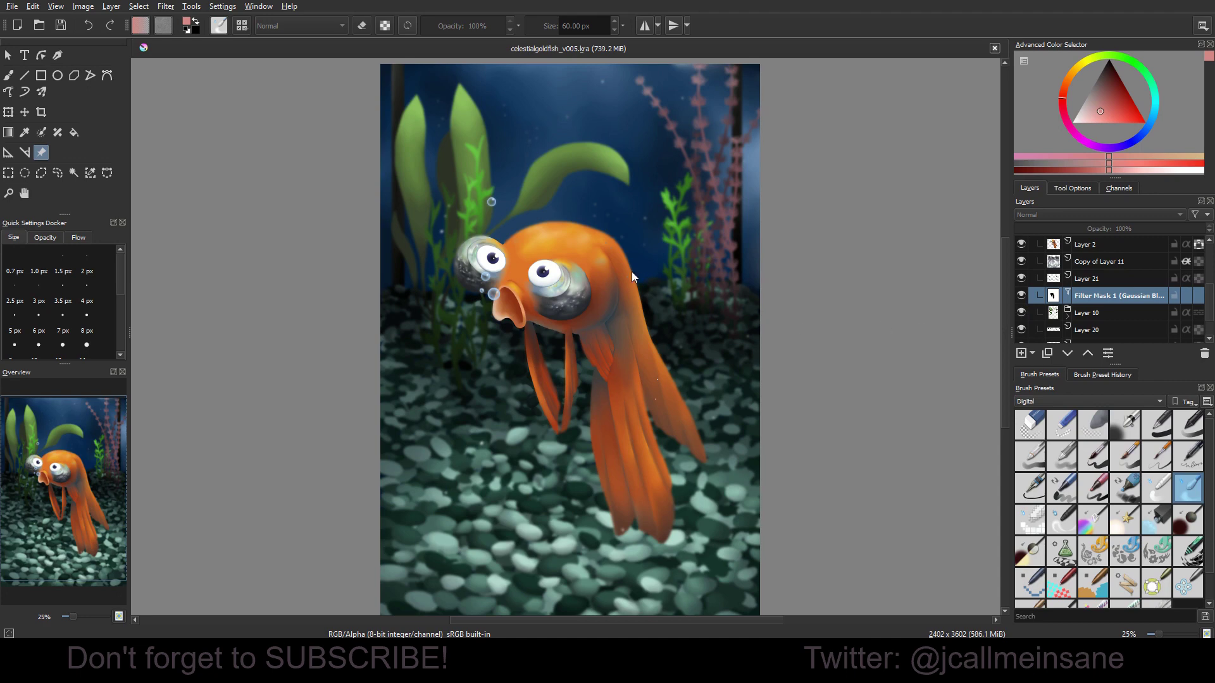
click(1021, 295)
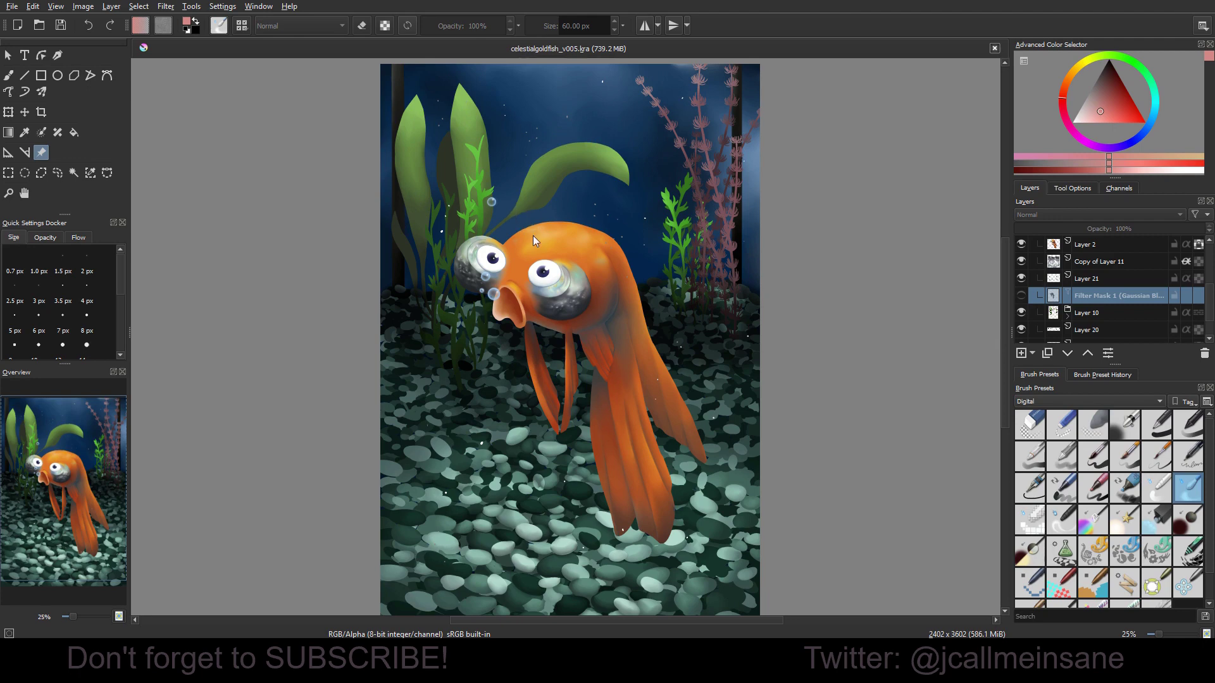
click(1021, 295)
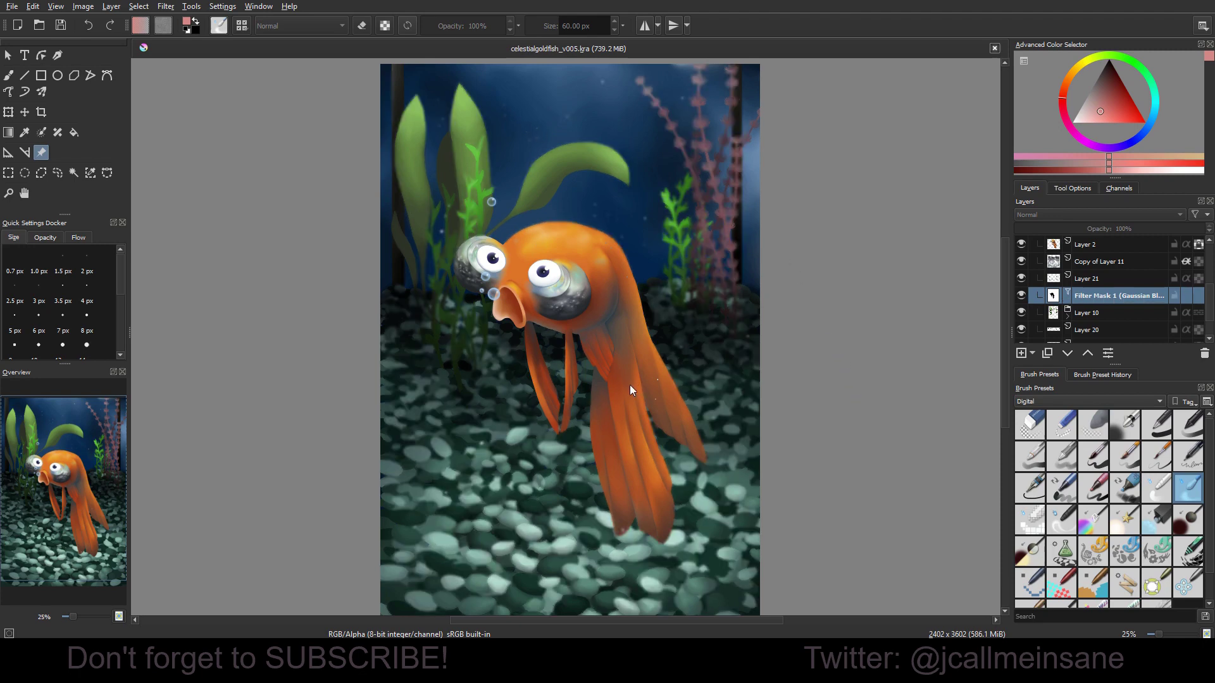
Step: Set the painting colour to white and dismiss the canvas context menus
drag(1085, 119, 1057, 135)
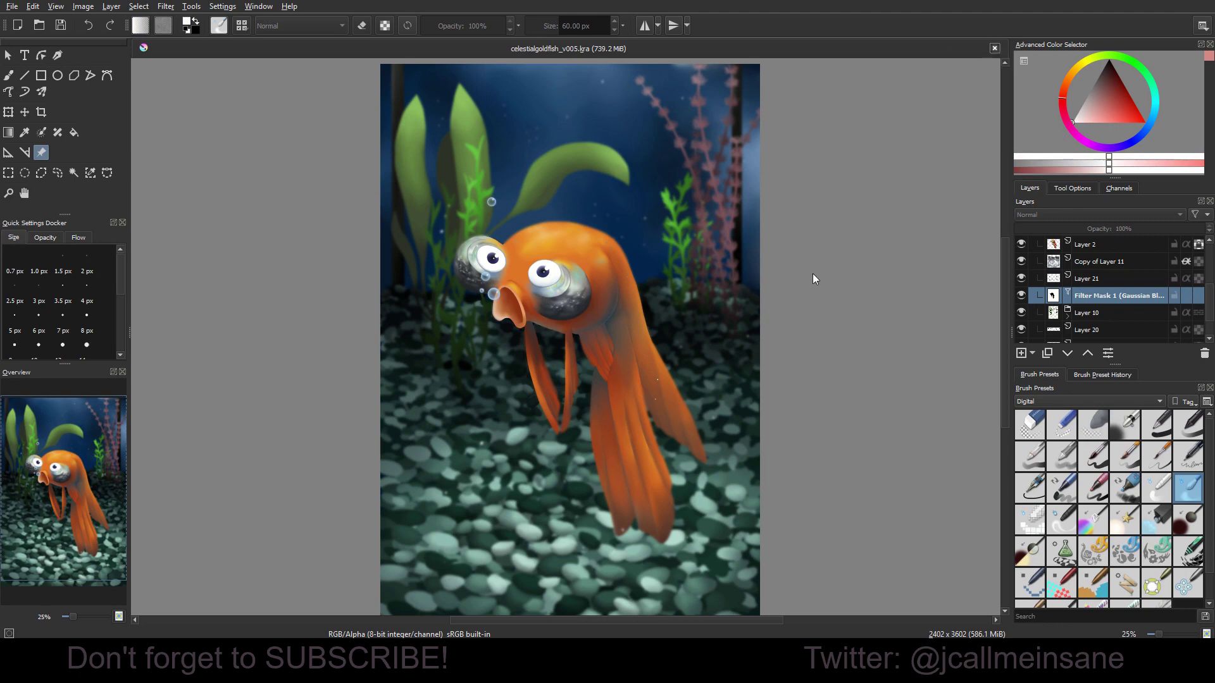
right_click(684, 355)
click(765, 294)
right_click(663, 361)
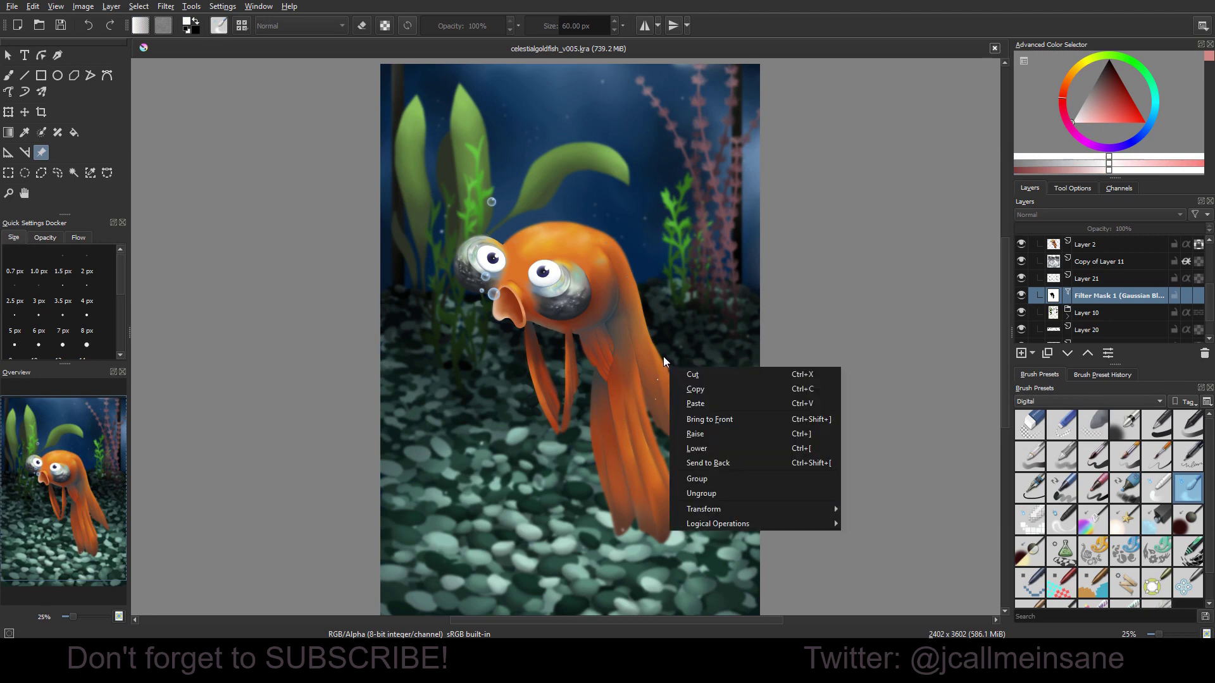
click(639, 360)
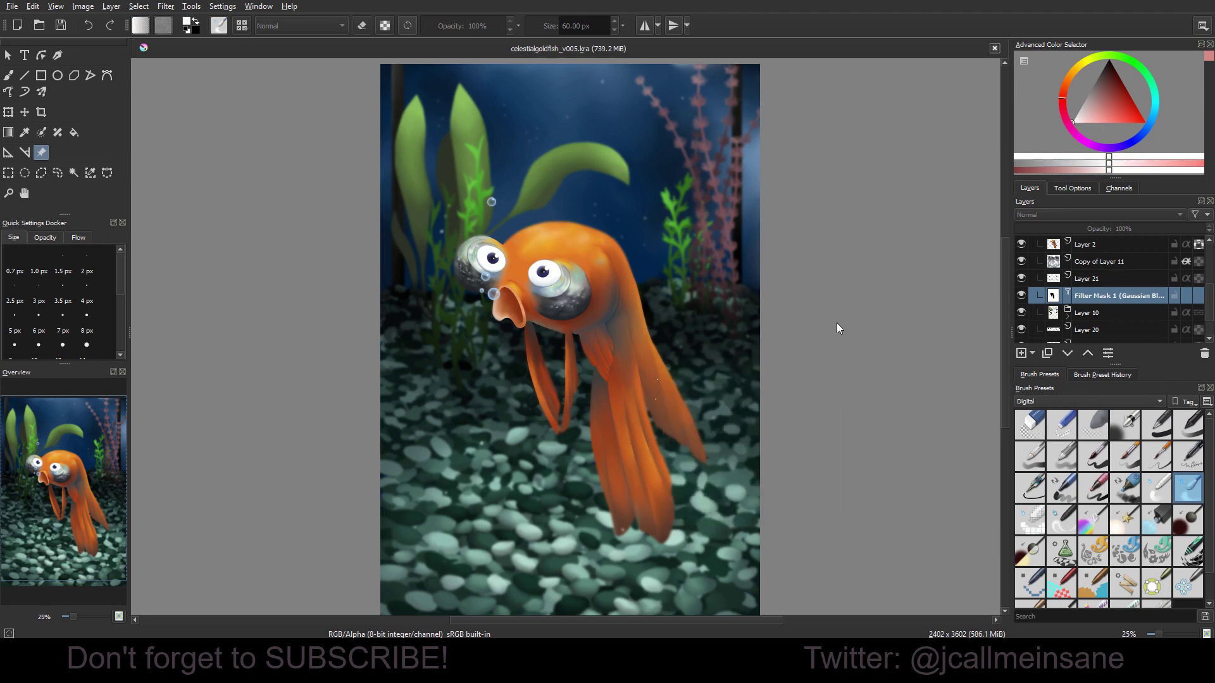
right_click(723, 328)
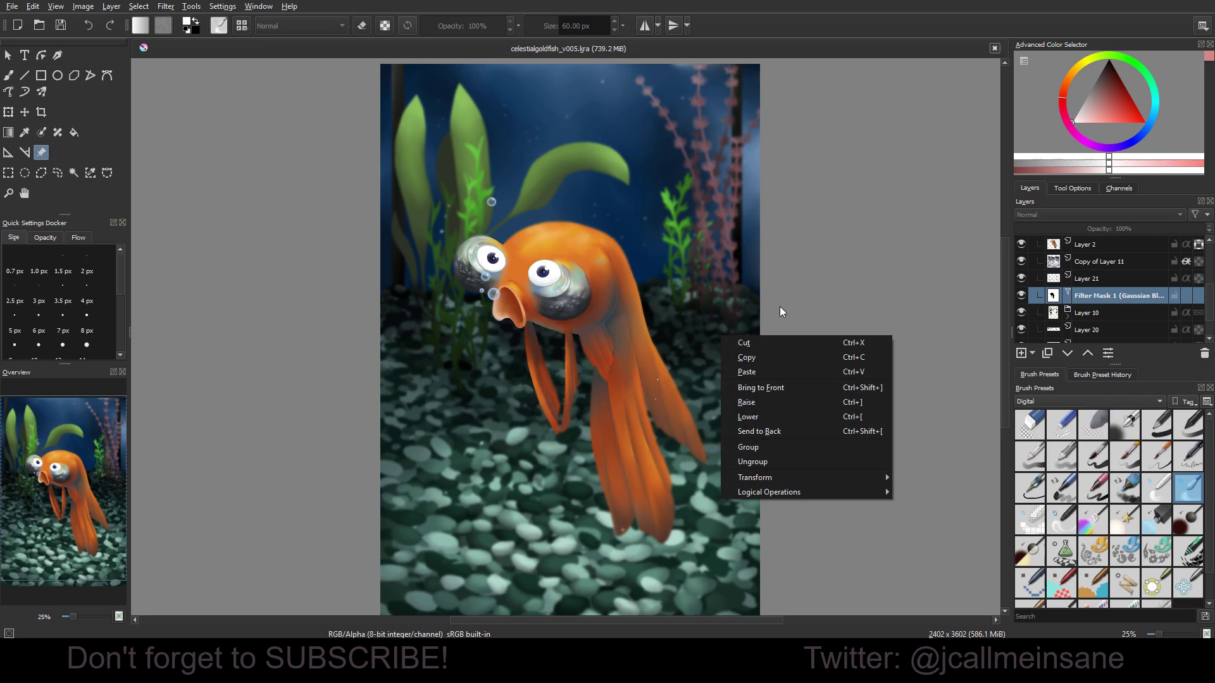
click(796, 299)
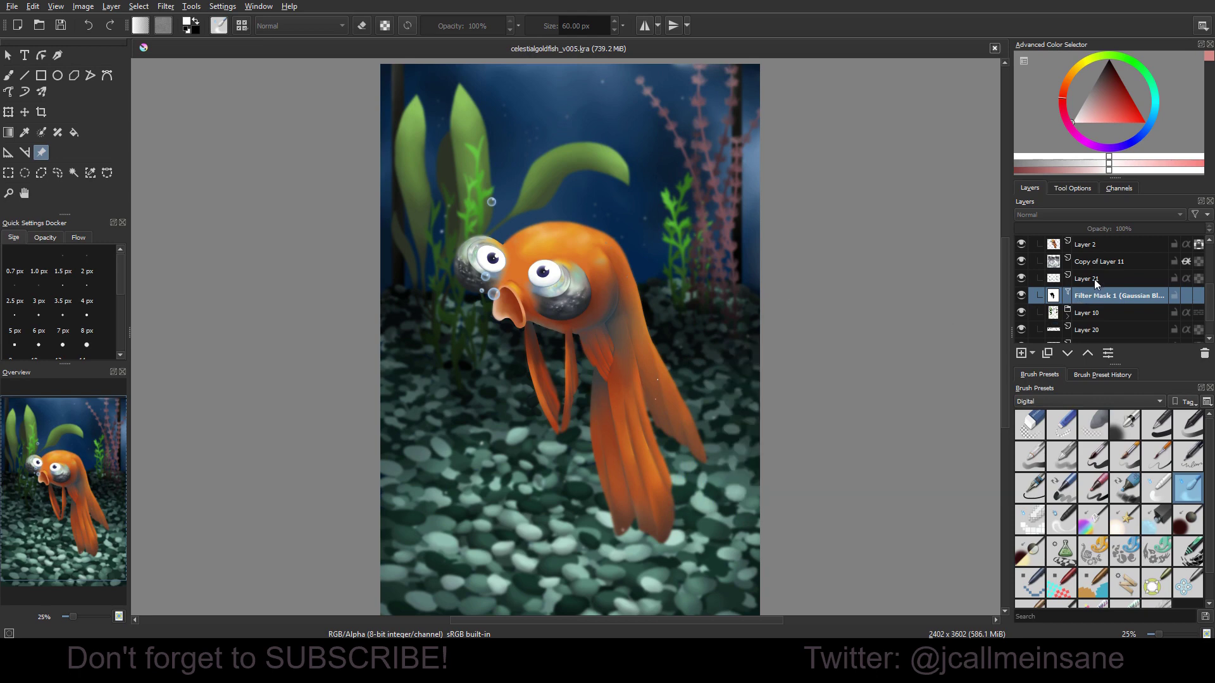
Step: Switch to the freehand Custom Ink brush at about 117 px in black
key(b)
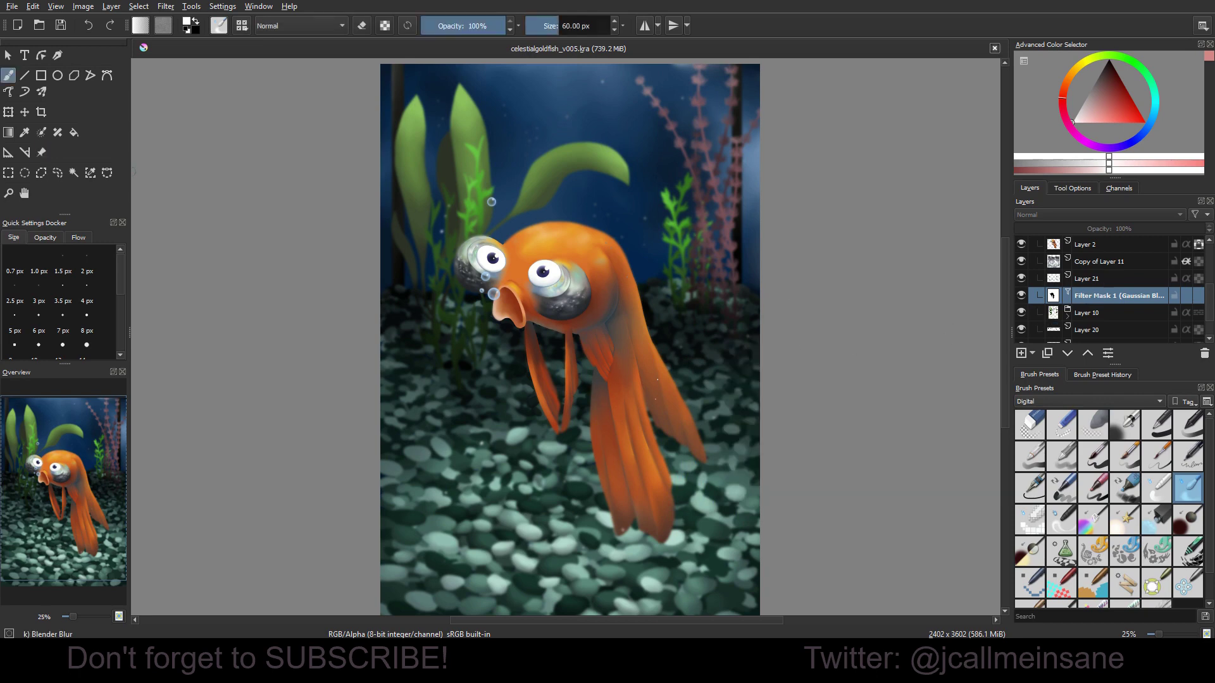
right_click(614, 384)
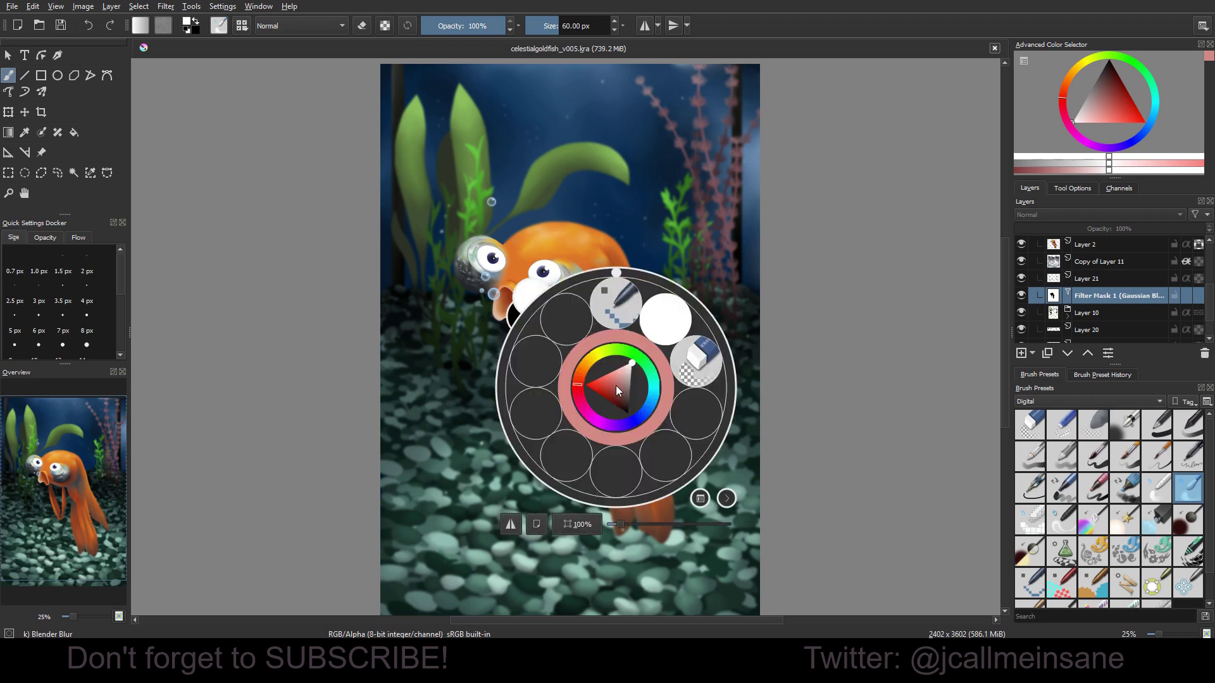
click(665, 319)
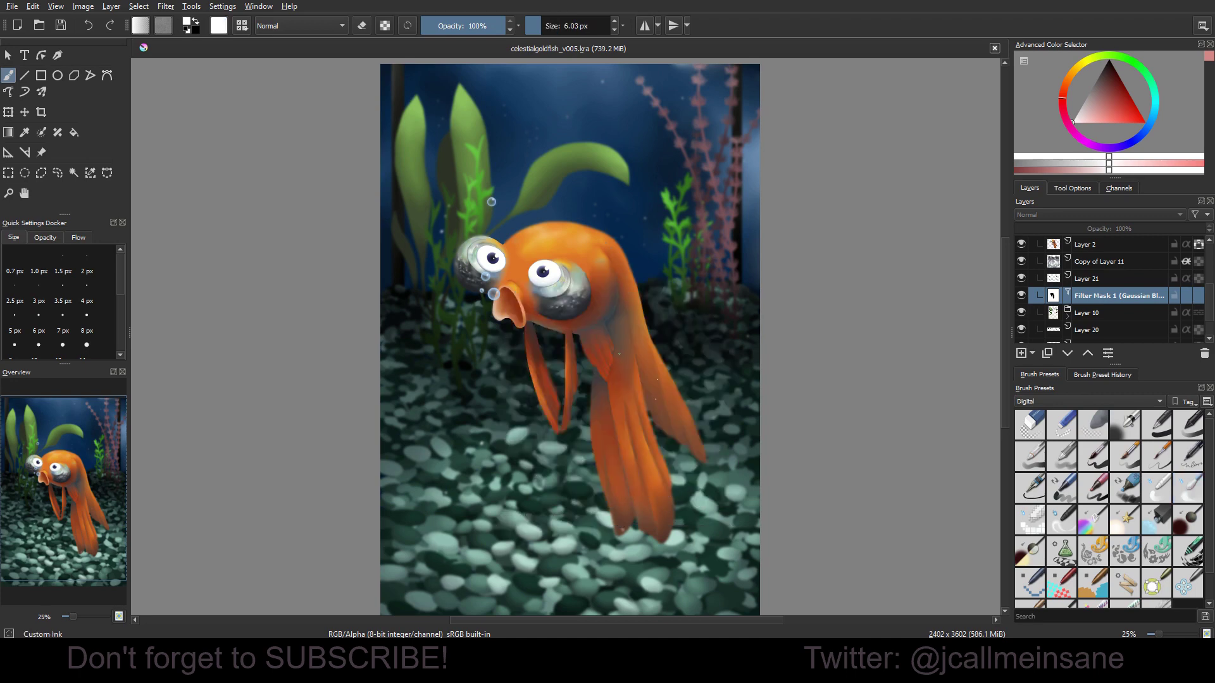
key(bracketright)
key(bracketright)
key(bracketright)
key(bracketright)
key(bracketright)
key(bracketright)
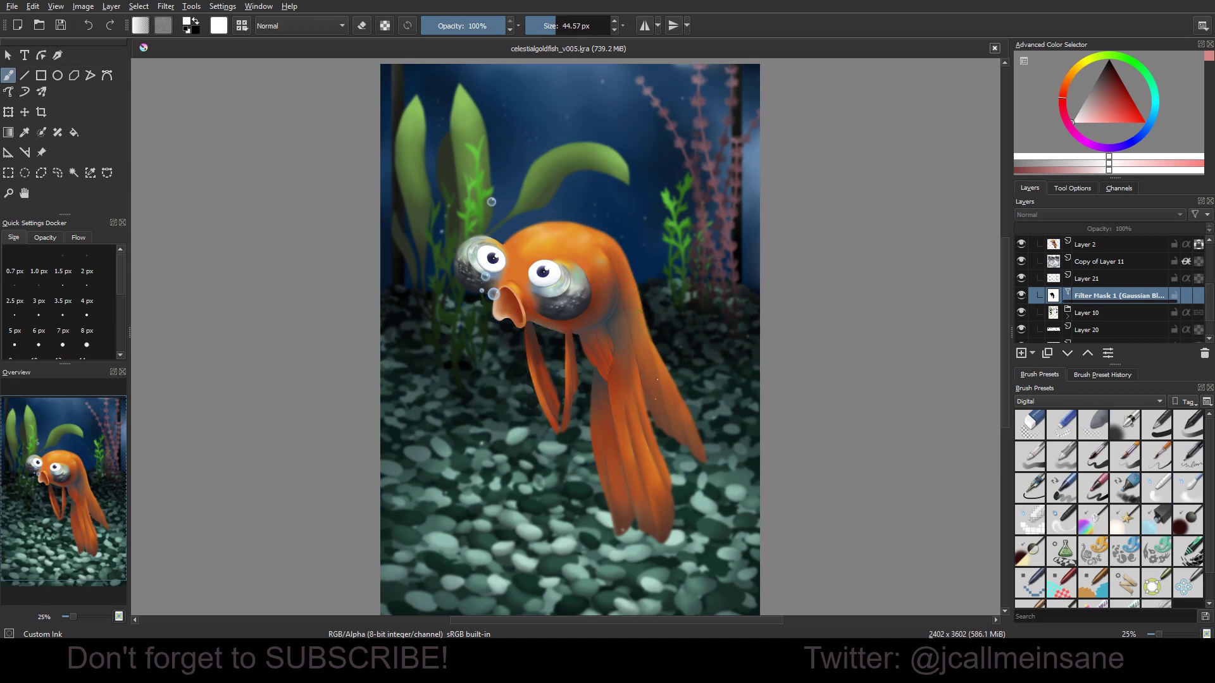
key(bracketright)
key(bracketright)
key(bracketright)
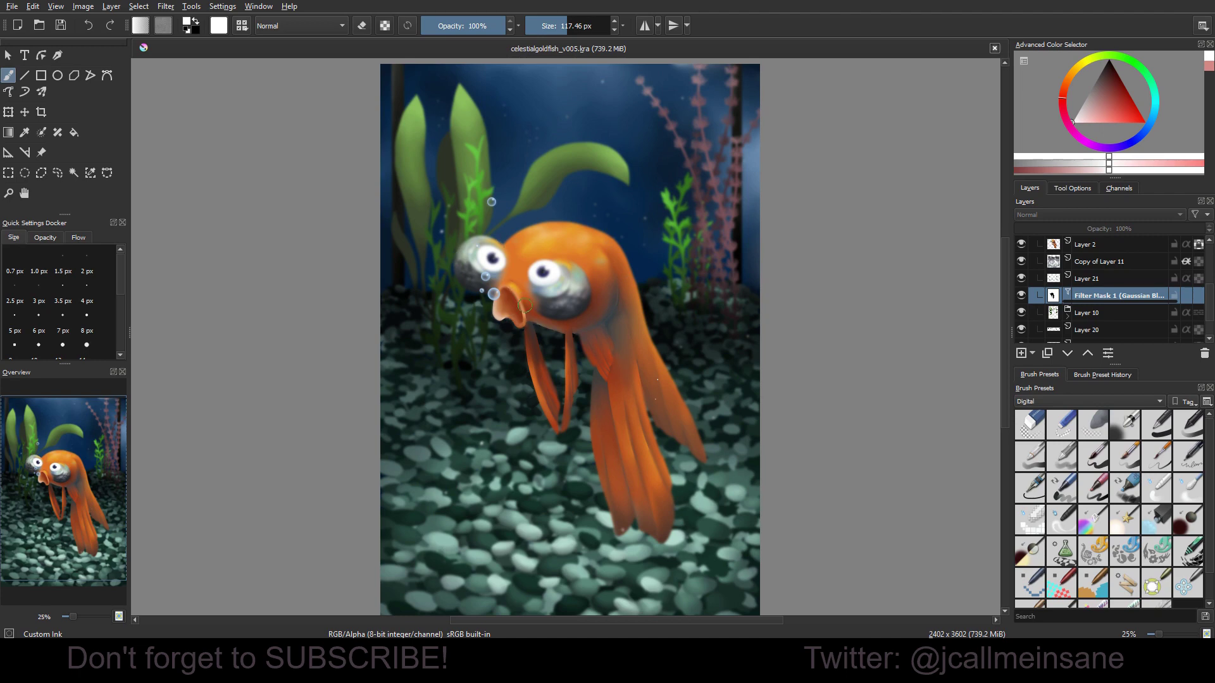
click(1110, 58)
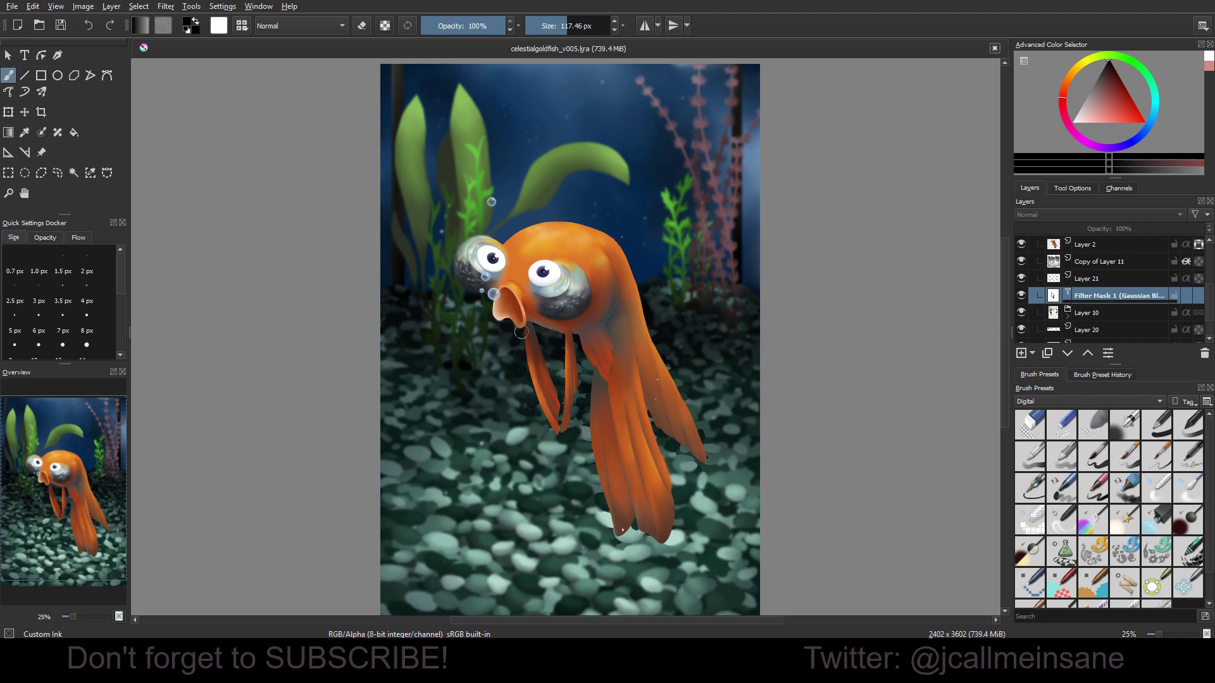
Step: Paint black on the filter mask over the fish's body and the right-hand plant
mouse_move(522, 333)
mouse_down()
mouse_move(542, 397)
mouse_move(527, 372)
mouse_up()
drag(659, 202, 667, 225)
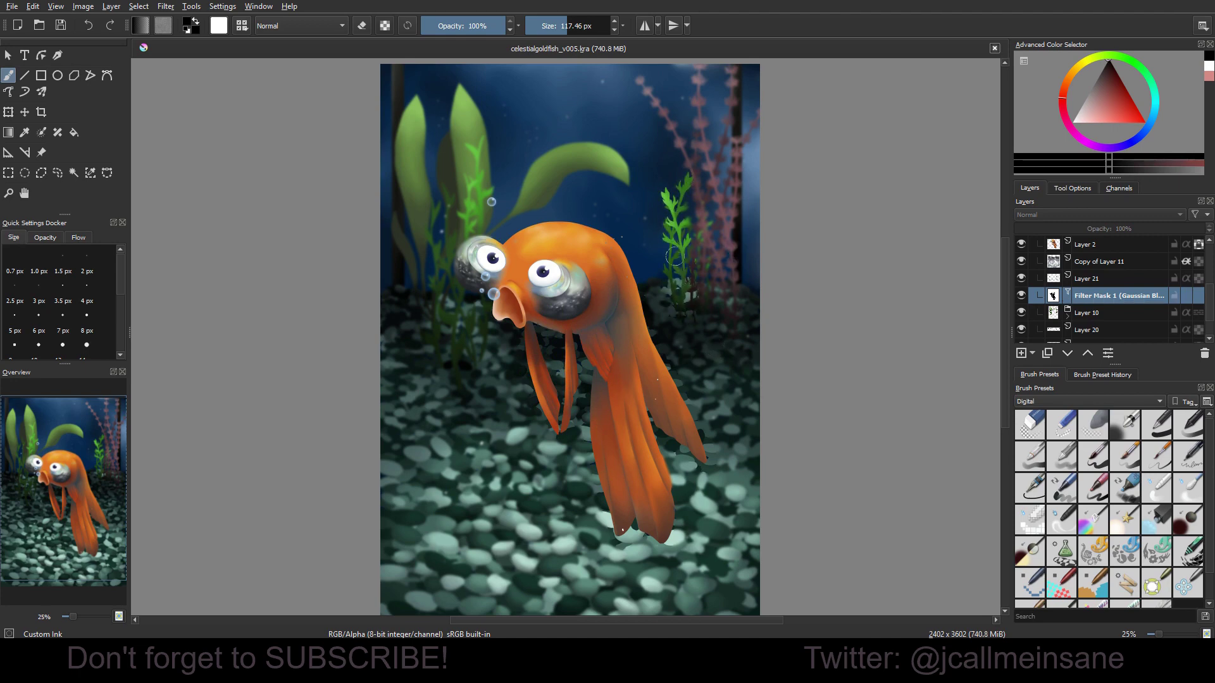
drag(674, 256, 665, 239)
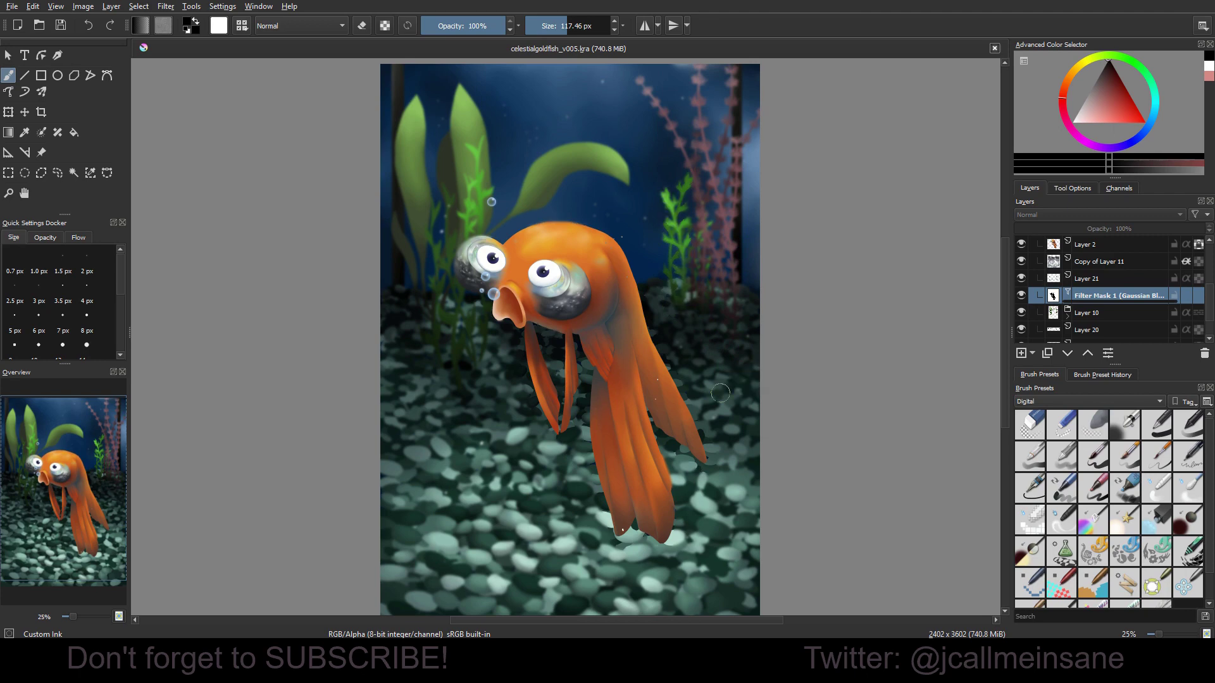
mouse_move(708, 342)
mouse_down()
mouse_move(714, 379)
mouse_move(686, 339)
mouse_move(697, 349)
mouse_up()
Step: Hide the Gaussian Blur mask and add a Transparency Mask to Layer 10
click(1022, 295)
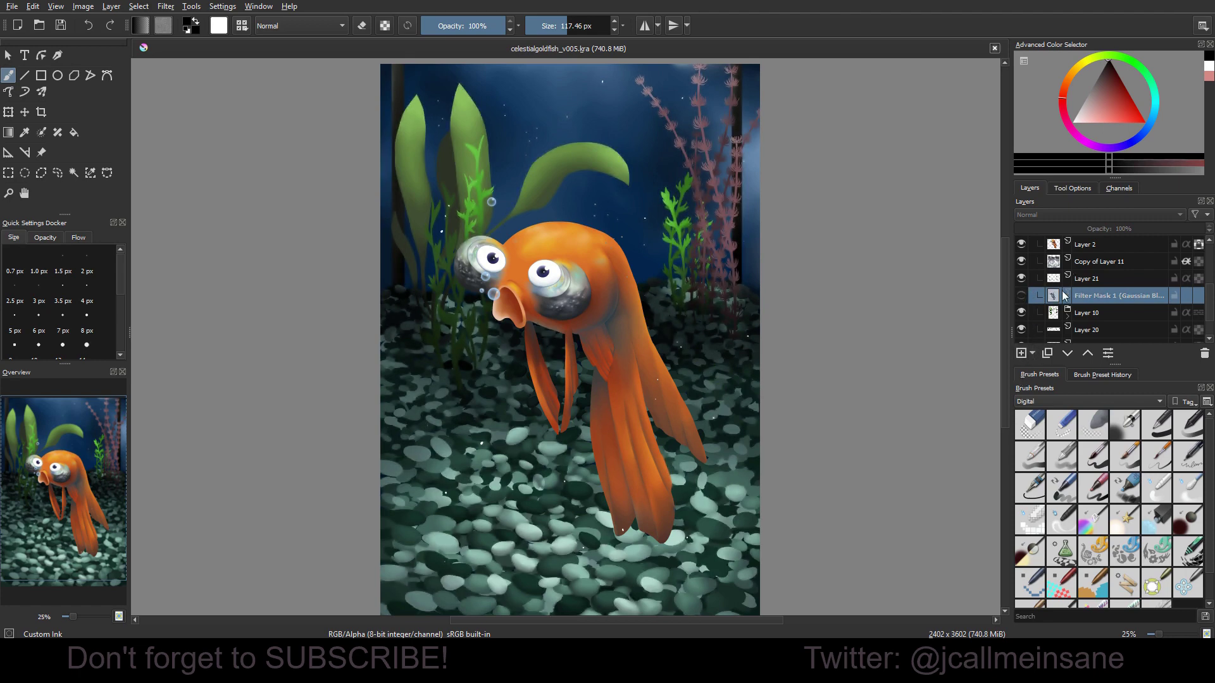
click(1033, 353)
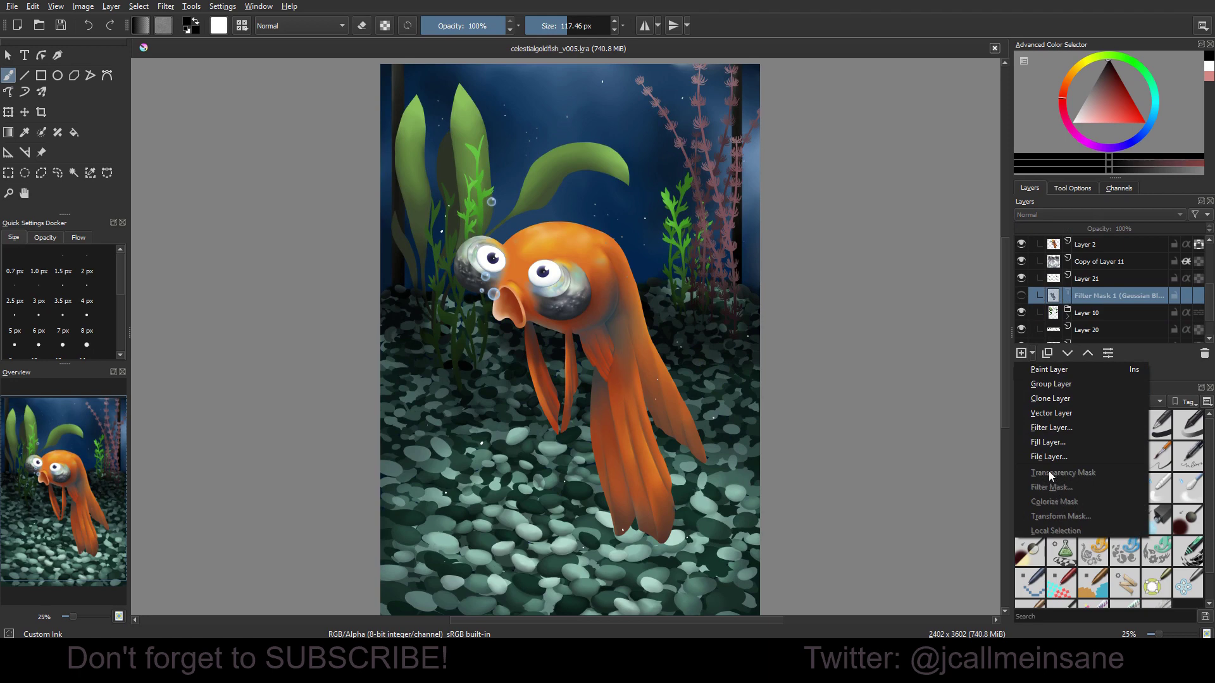
click(1086, 299)
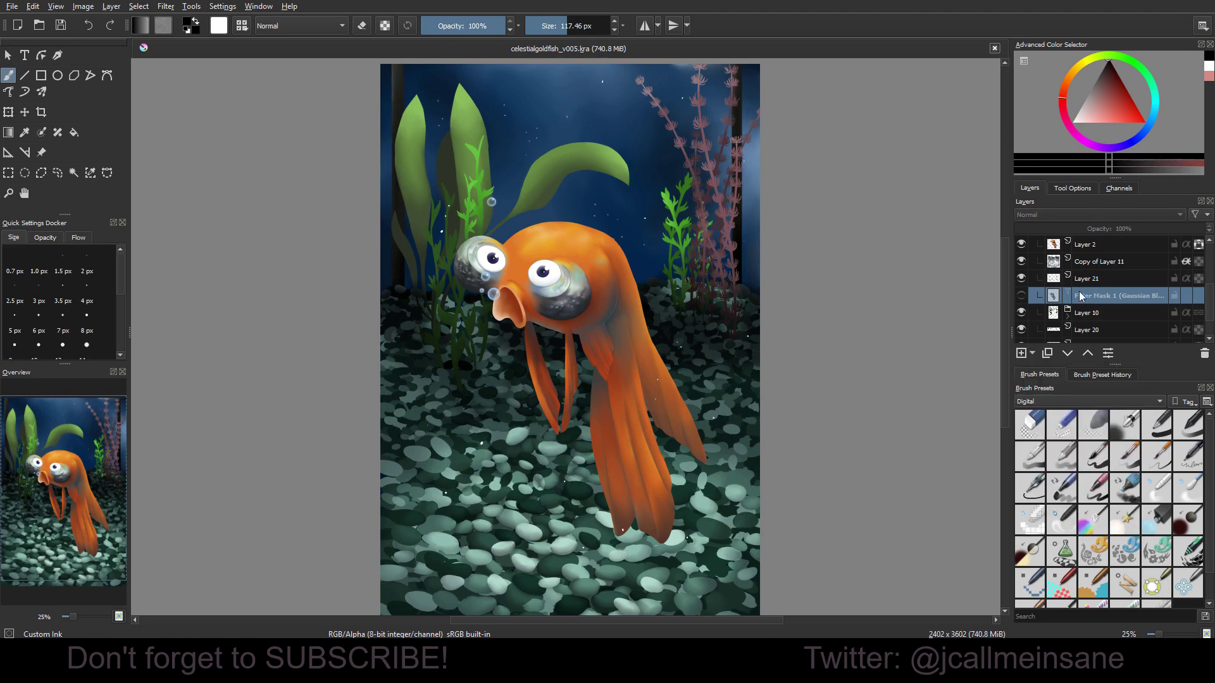
right_click(1084, 309)
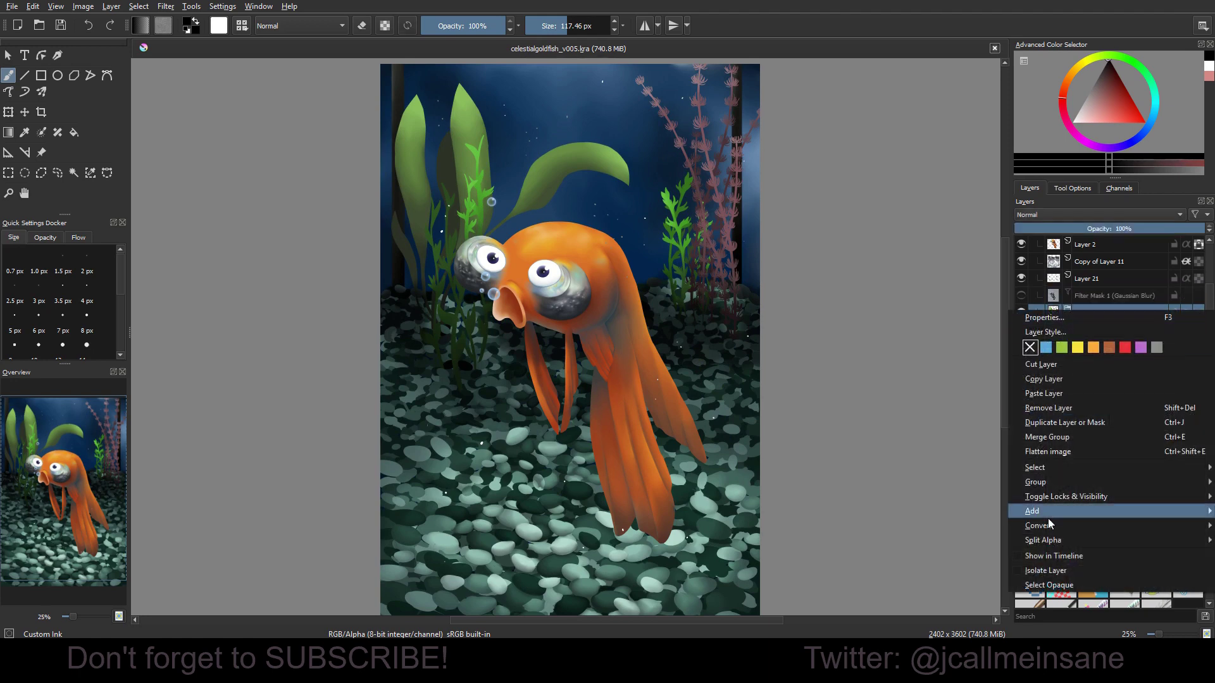
mouse_move(1050, 514)
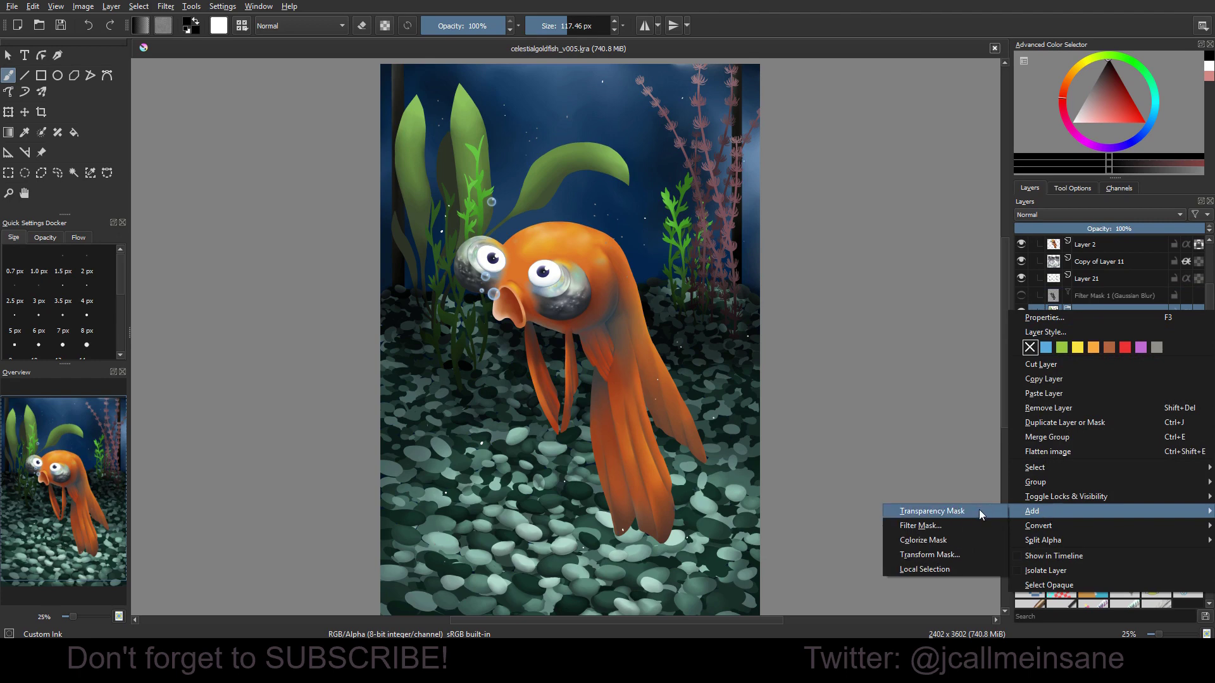
click(982, 512)
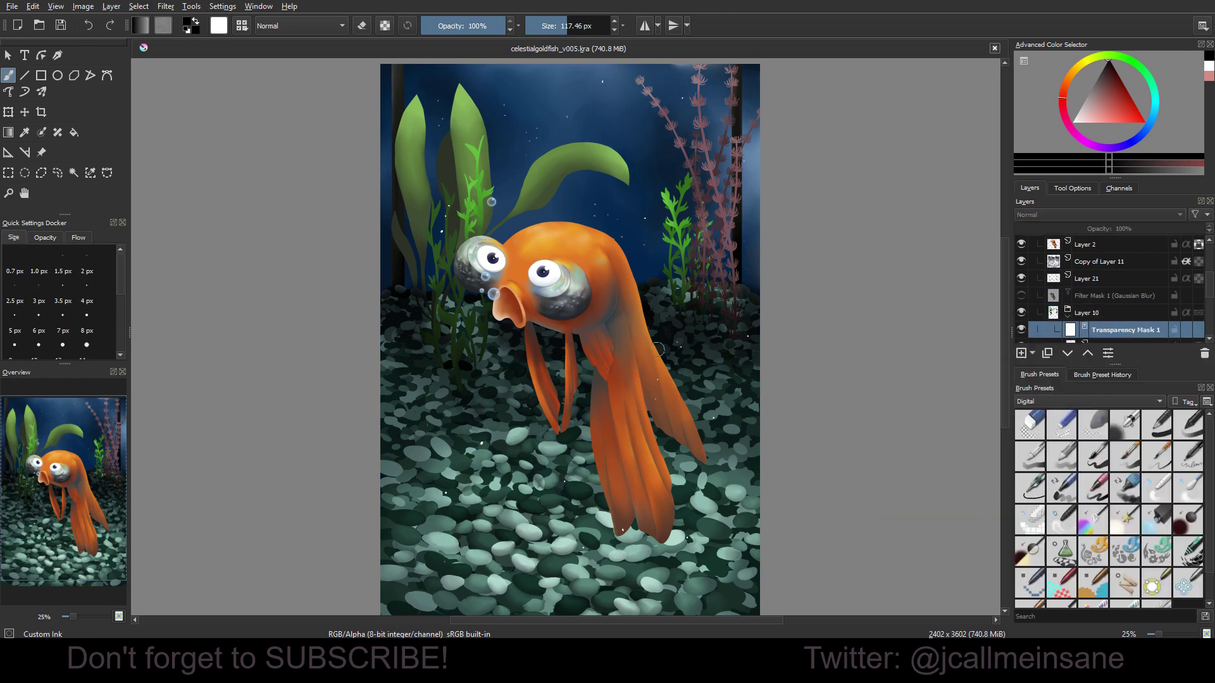
Step: Move the mask above Layer 10, paint white over the fin, then black down the fish's back
click(1072, 122)
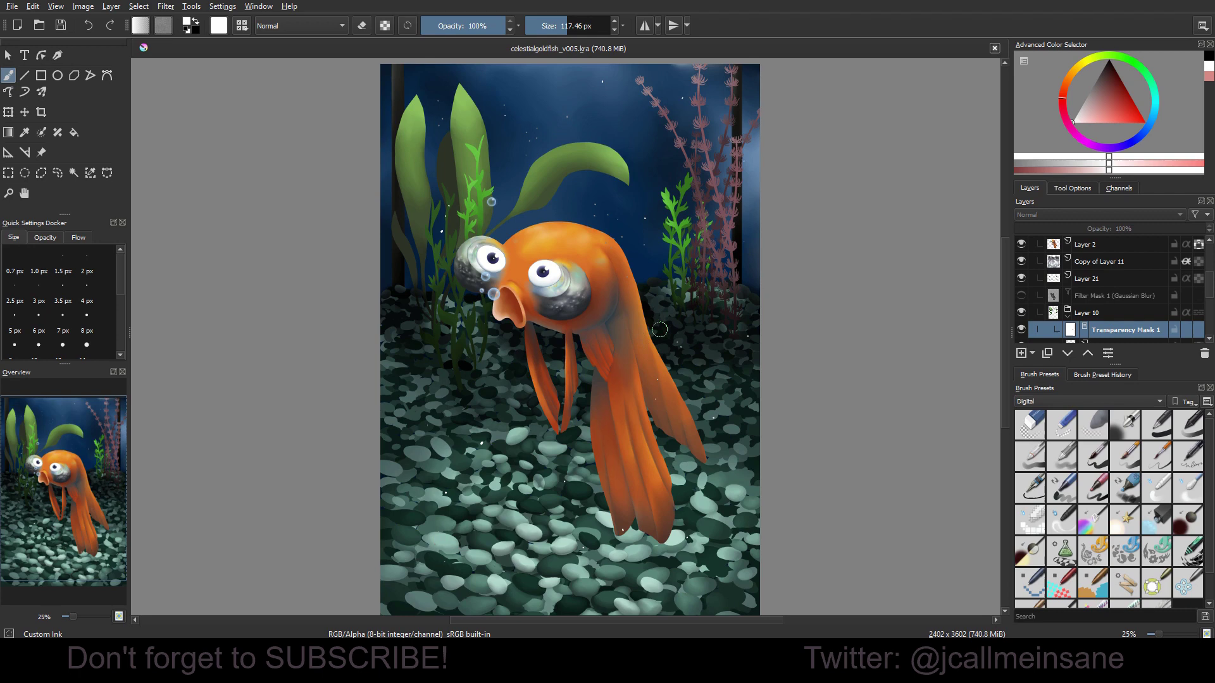
click(1088, 353)
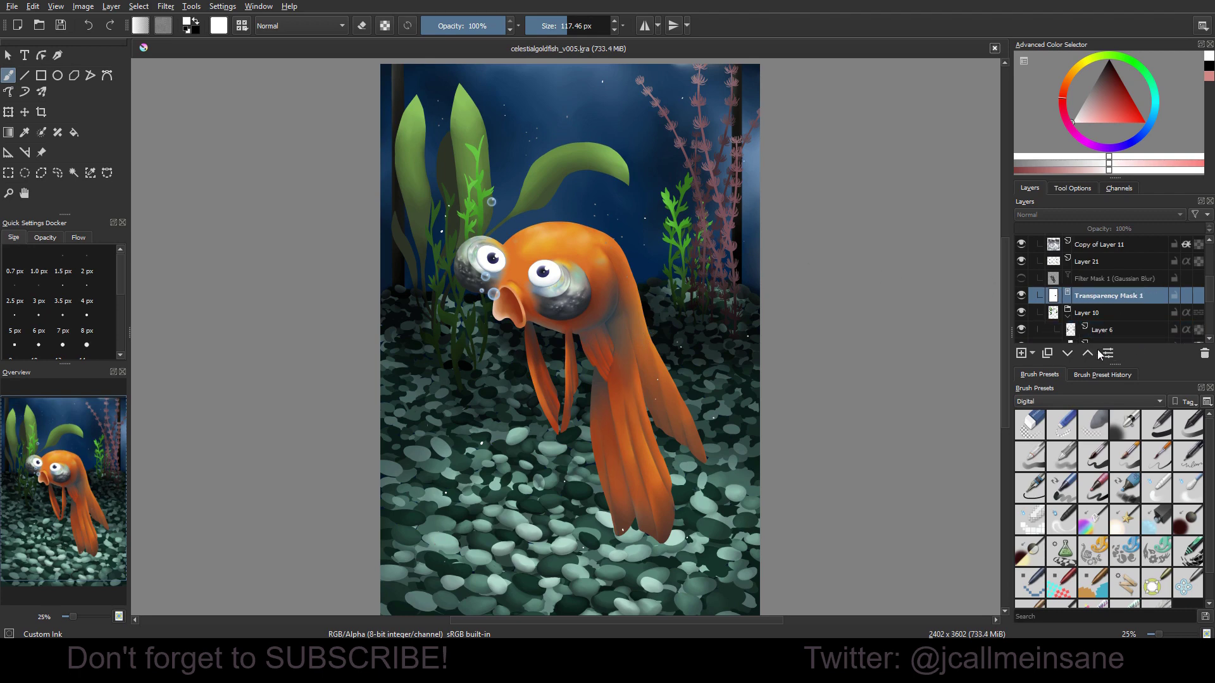
mouse_move(674, 336)
mouse_down()
mouse_move(643, 366)
mouse_move(655, 375)
mouse_move(669, 369)
mouse_move(657, 340)
mouse_up()
key(x)
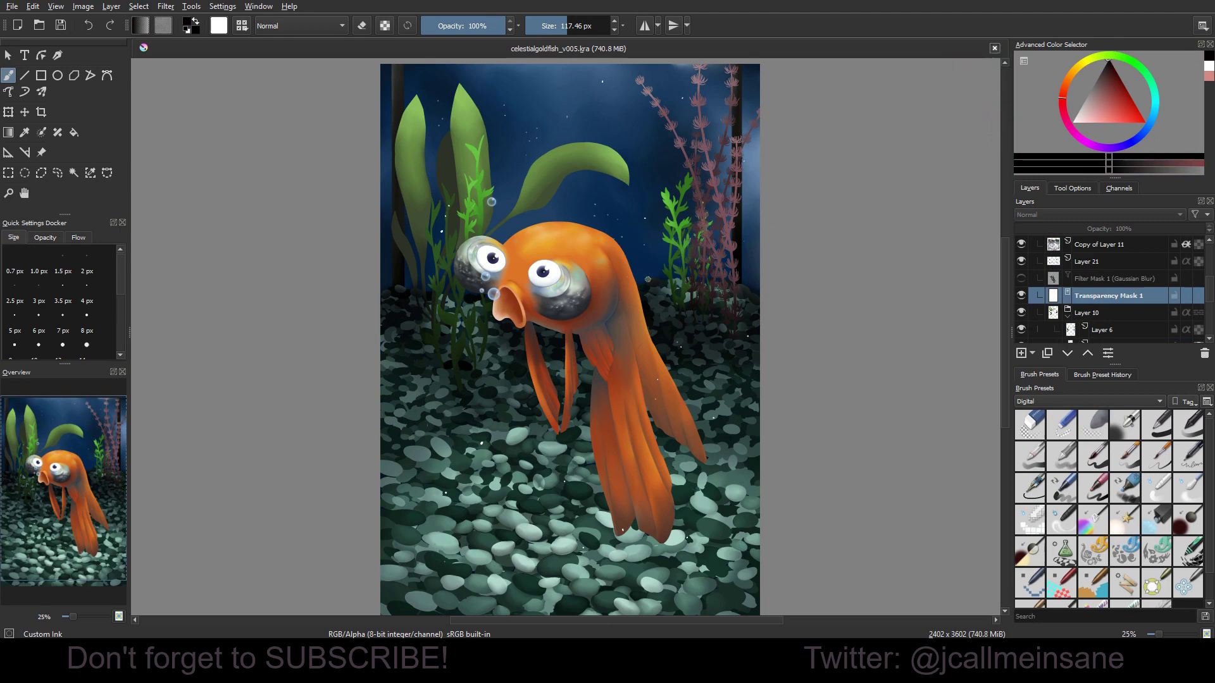
mouse_move(647, 279)
mouse_down()
mouse_move(666, 352)
mouse_move(649, 321)
mouse_move(710, 432)
mouse_up()
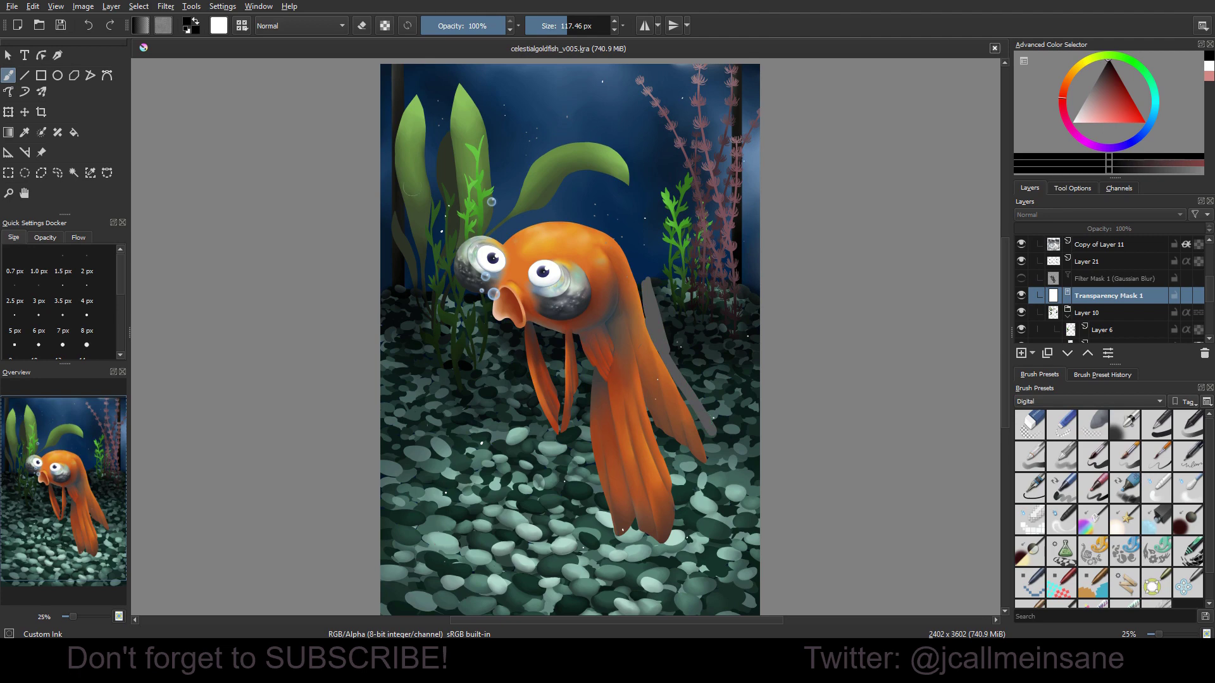
Step: Outline the fish with a freehand selection, reselect it, and fill the outside on the mask
click(60, 176)
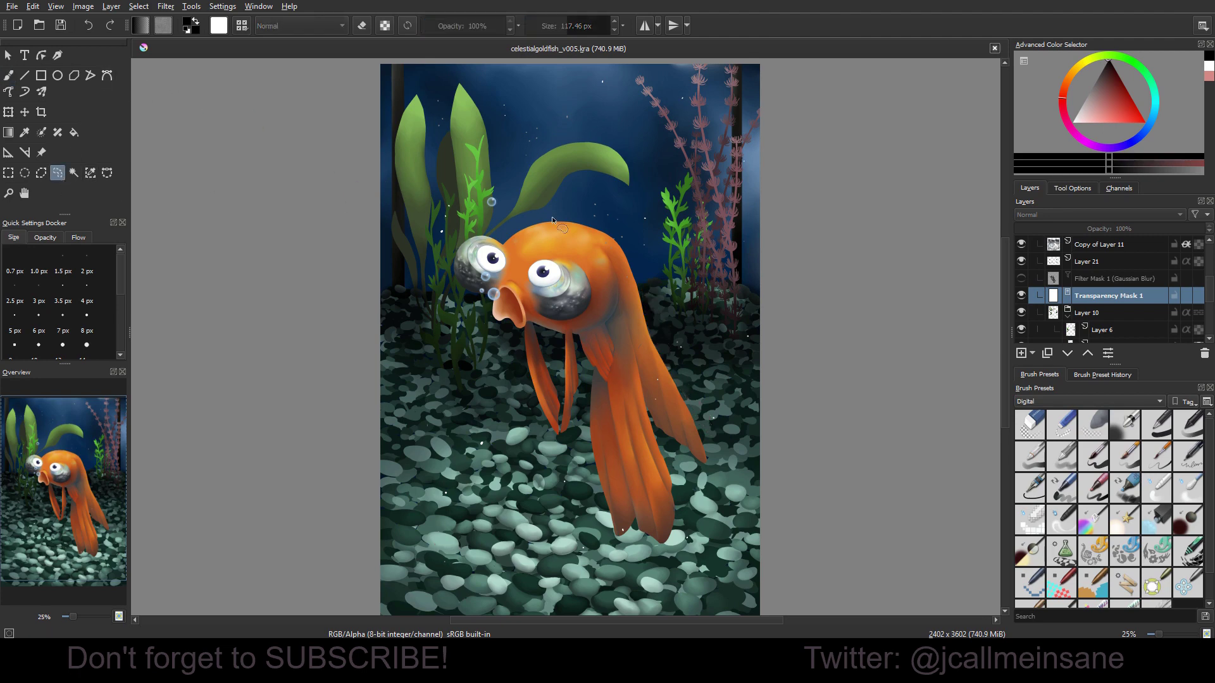
mouse_move(631, 277)
mouse_down()
mouse_move(714, 461)
mouse_move(687, 469)
mouse_move(669, 451)
mouse_move(685, 535)
mouse_move(620, 571)
mouse_move(578, 496)
mouse_move(584, 401)
mouse_move(578, 431)
mouse_move(523, 381)
mouse_up()
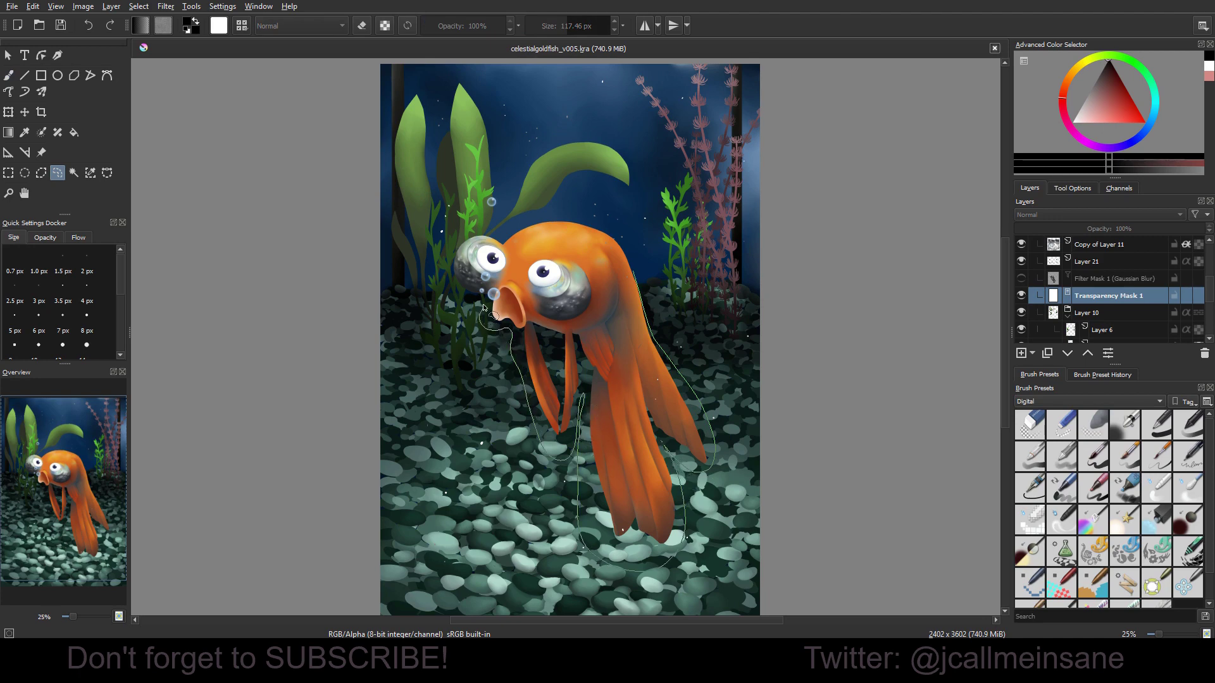
drag(499, 232, 500, 230)
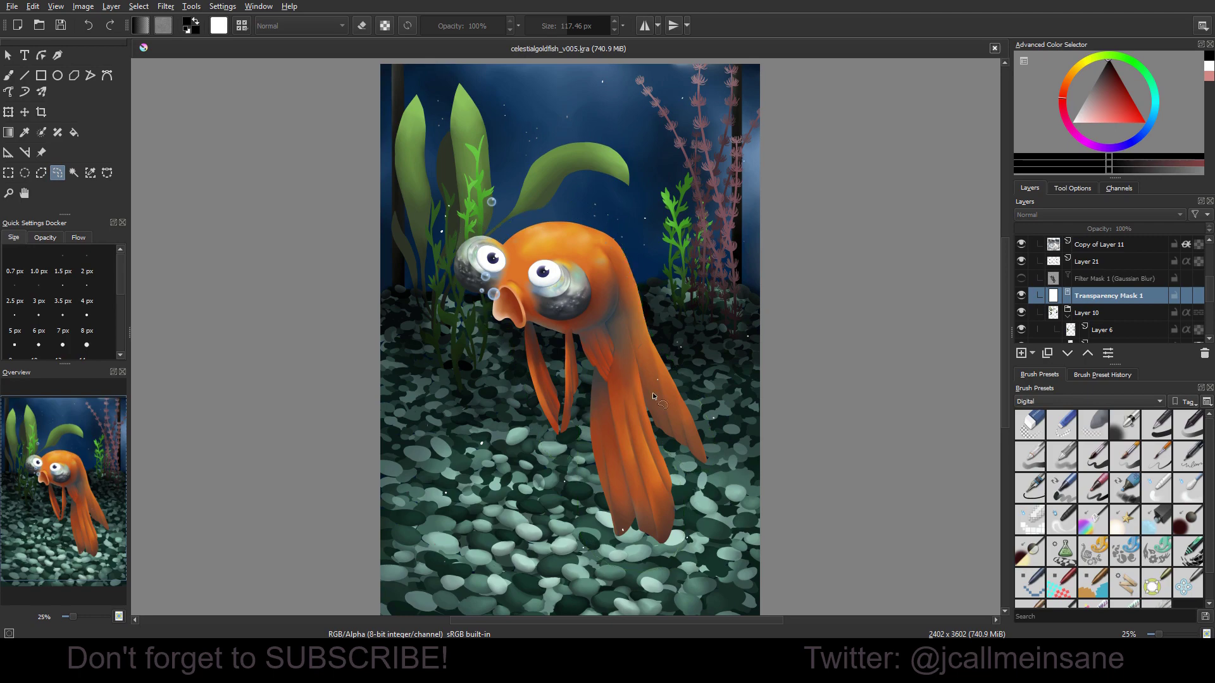
double_click(153, 4)
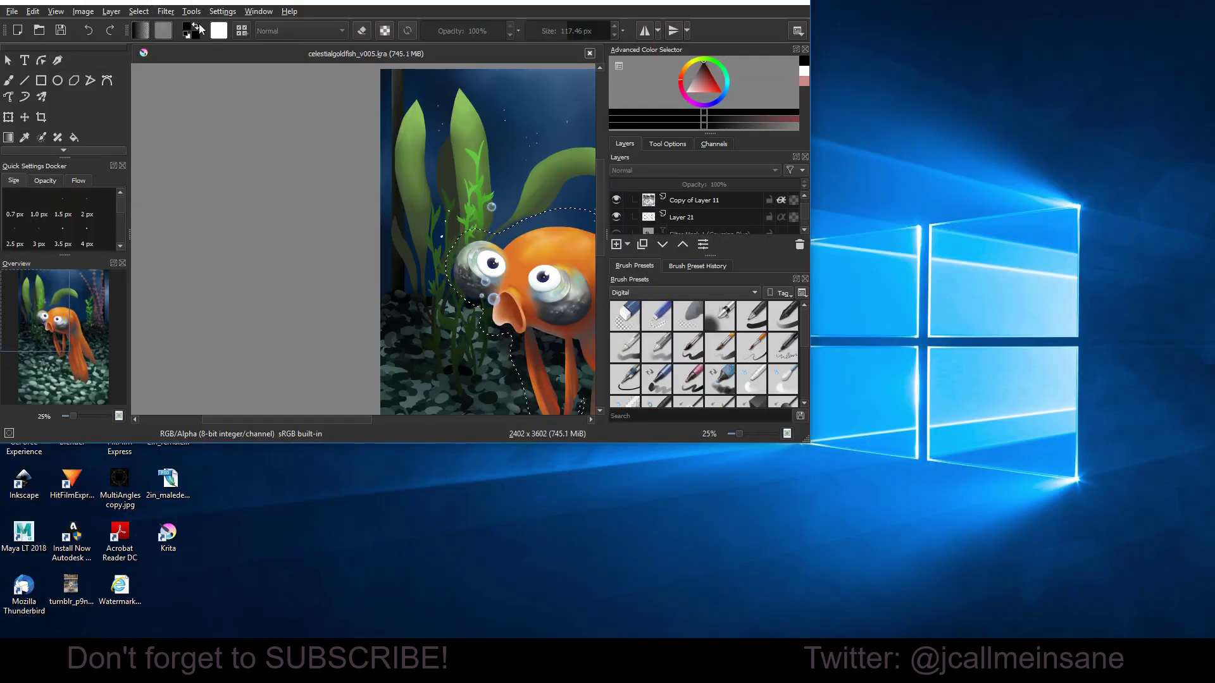
double_click(220, 4)
click(138, 7)
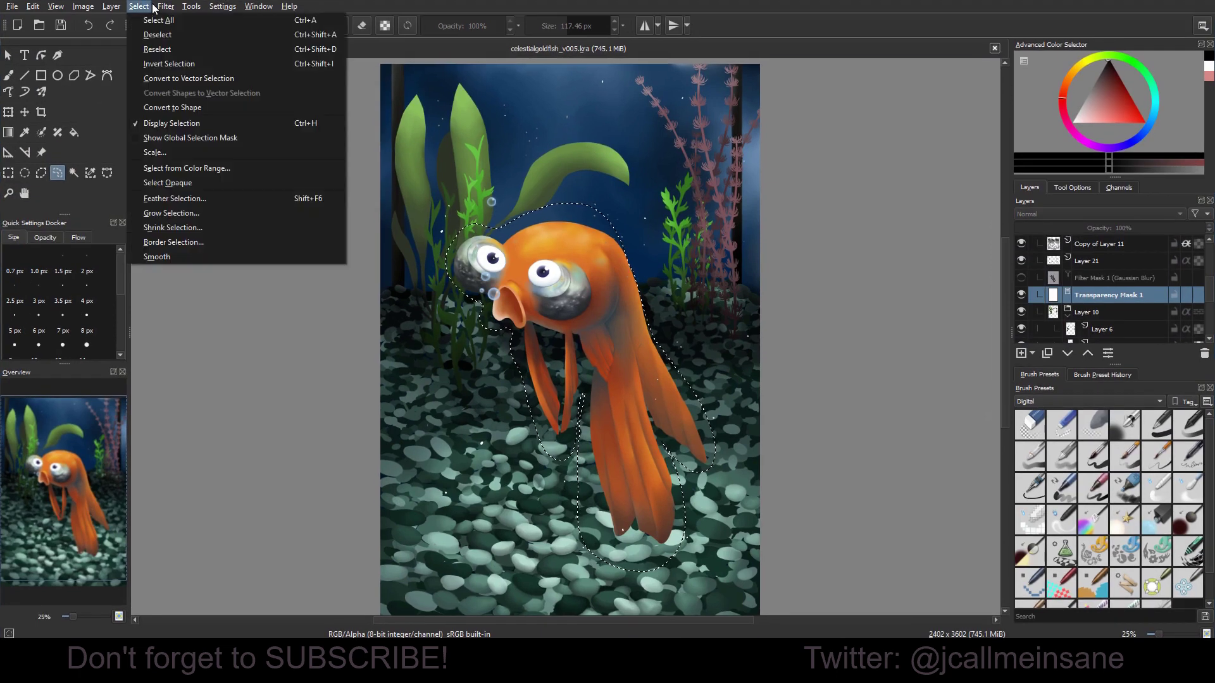
click(176, 49)
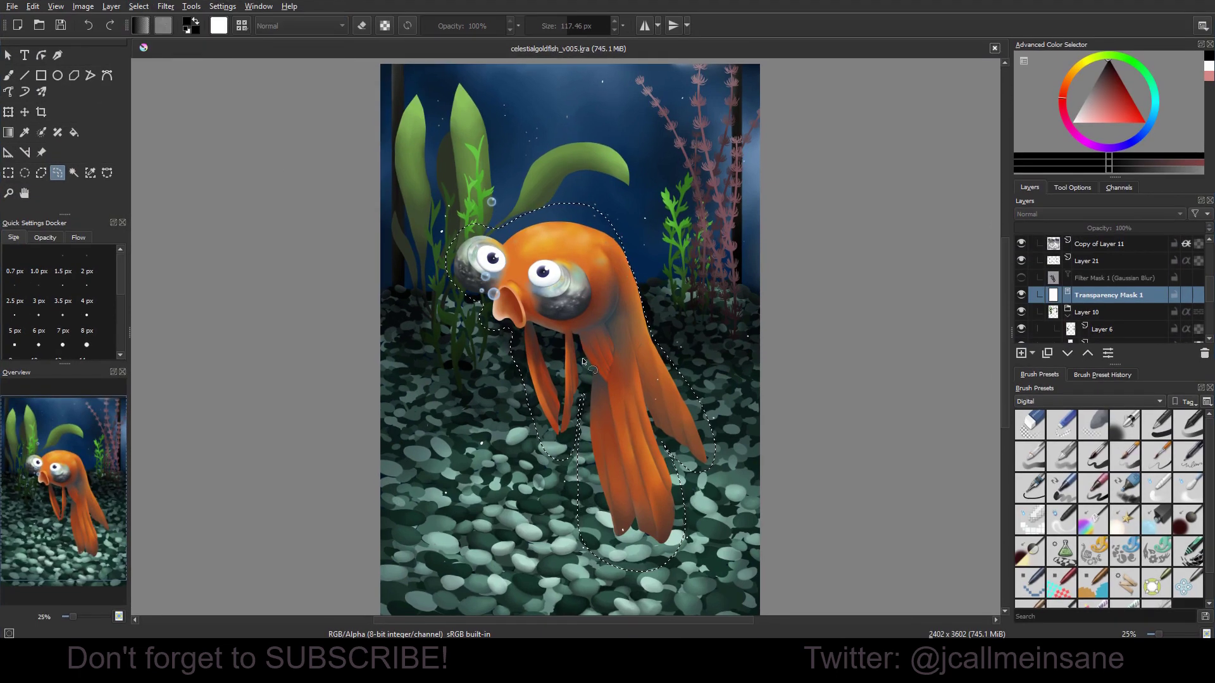
click(73, 132)
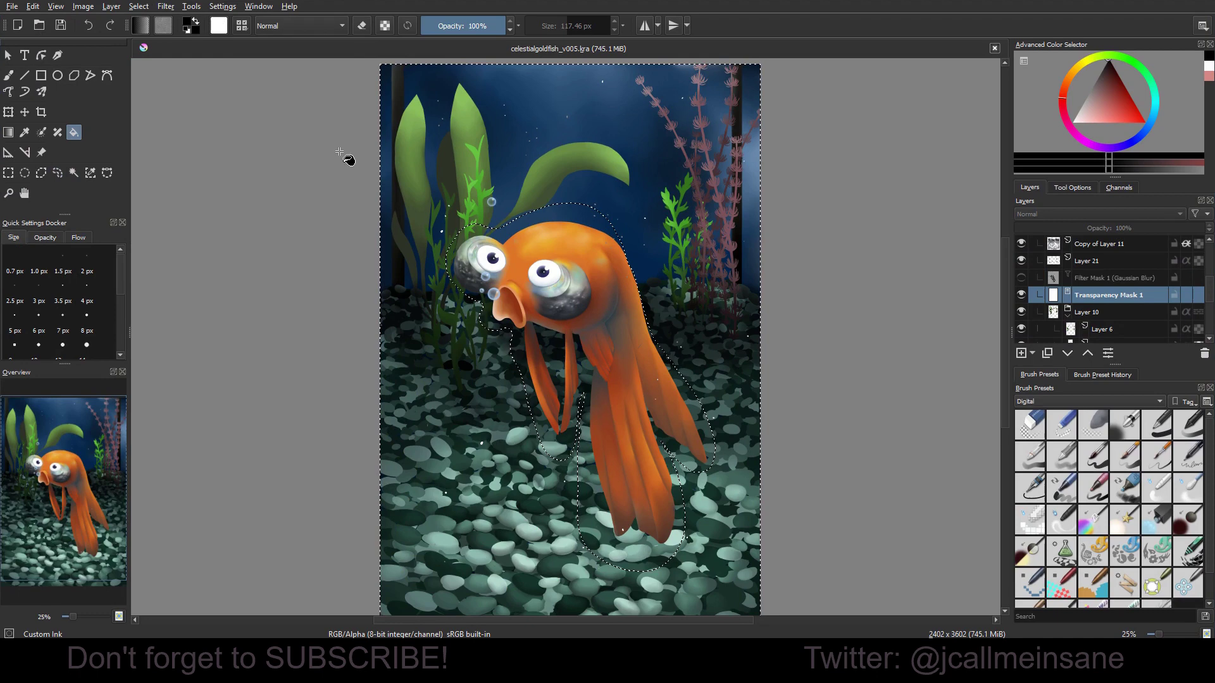
click(405, 414)
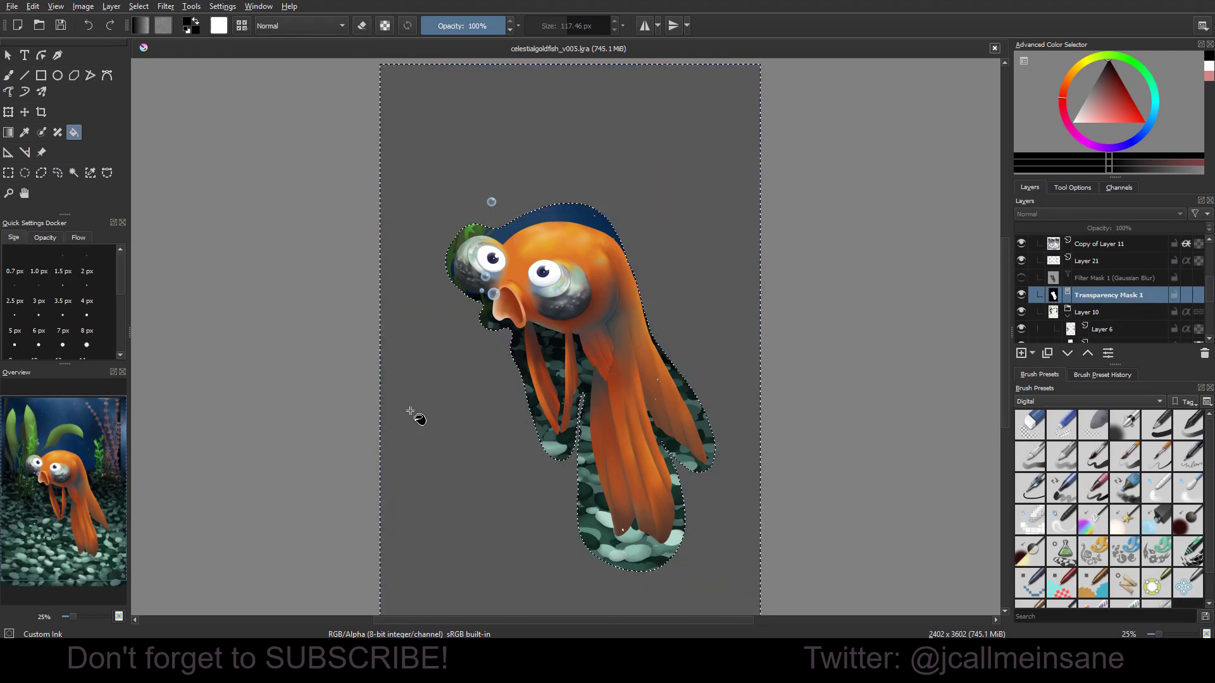
Step: Clear the selection and mask out the dark background and seabed around the left fins
key(b)
key(ctrl+shift+a)
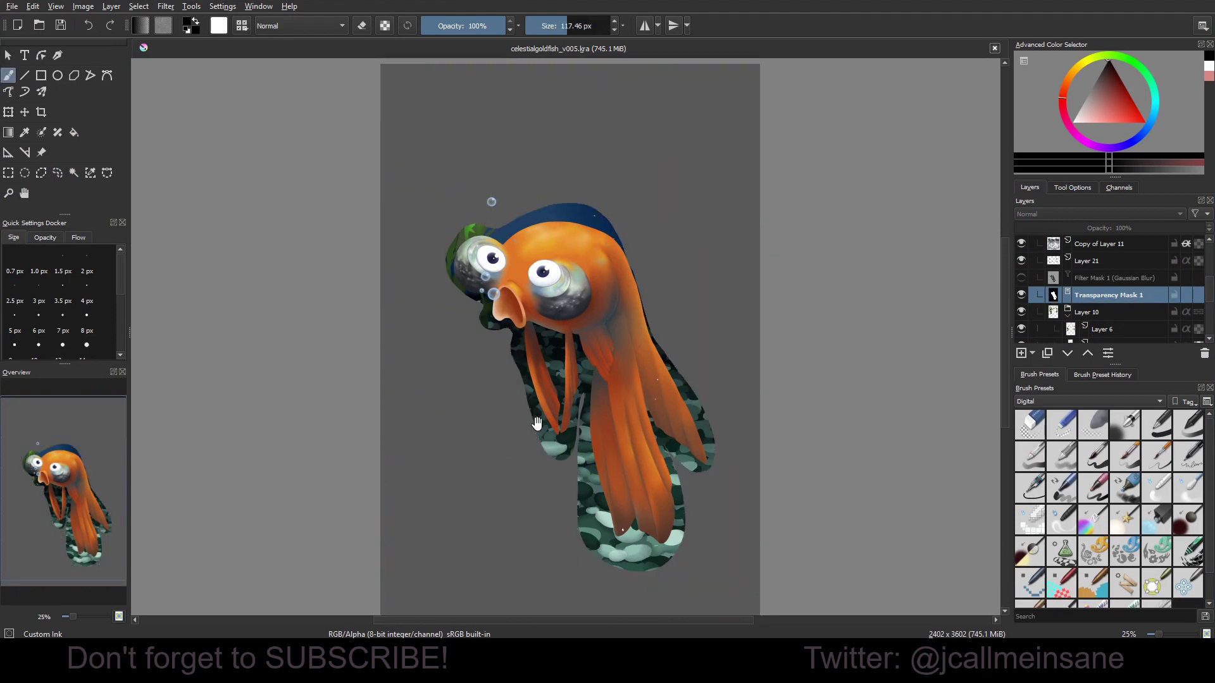
scroll(630, 364, up, 2)
key(e)
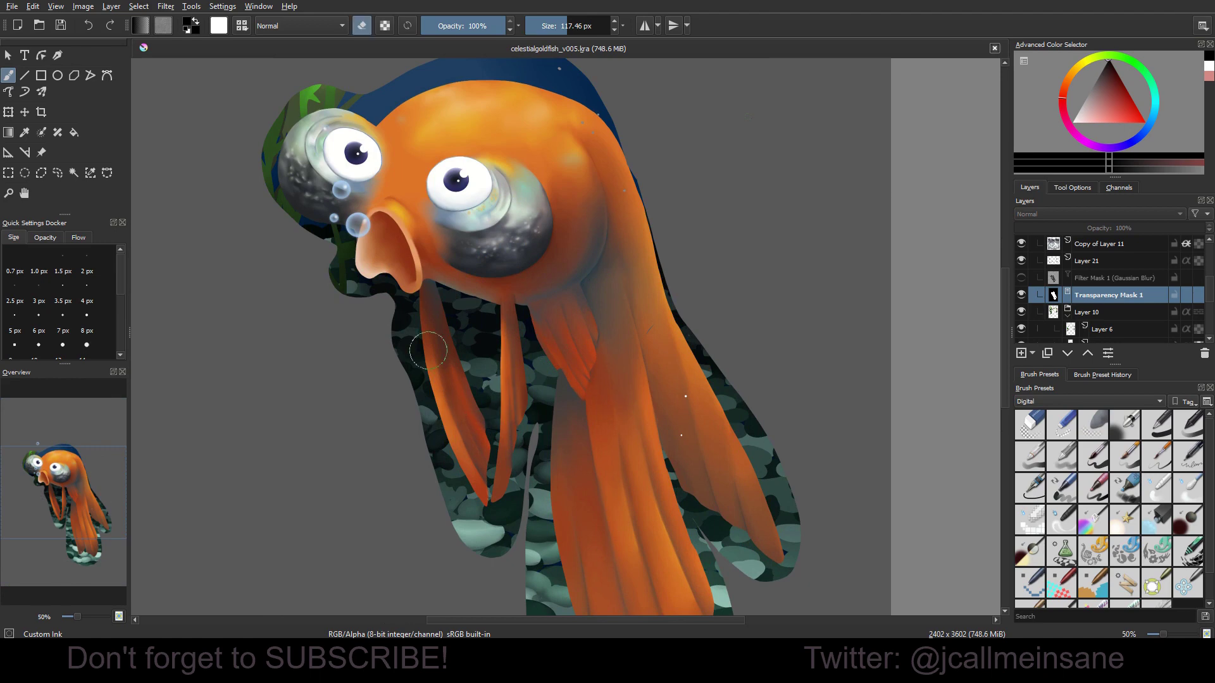
key(e)
drag(415, 402, 399, 307)
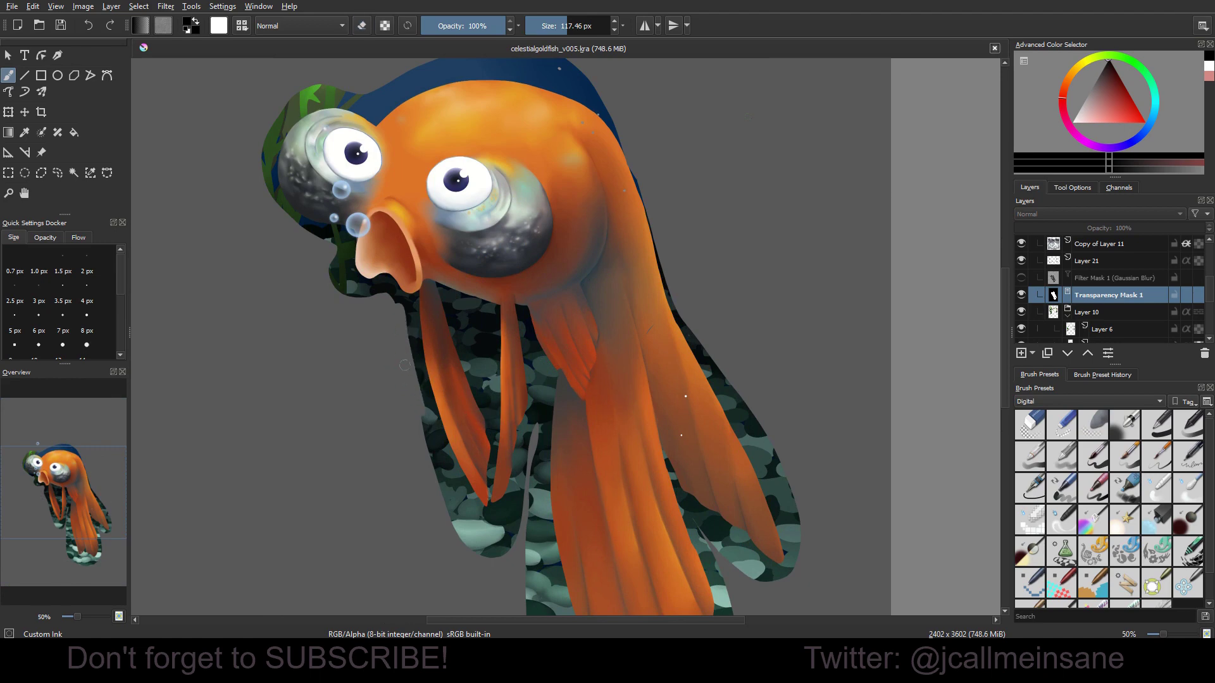
drag(404, 365, 478, 544)
mouse_move(443, 481)
mouse_down()
mouse_move(484, 554)
mouse_move(519, 544)
mouse_move(476, 374)
mouse_move(462, 364)
mouse_move(451, 377)
mouse_move(496, 563)
mouse_move(440, 455)
mouse_move(500, 528)
mouse_up()
mouse_move(440, 320)
mouse_down()
mouse_move(488, 484)
mouse_move(552, 505)
mouse_move(514, 478)
mouse_move(503, 476)
mouse_move(588, 516)
mouse_move(643, 443)
mouse_move(627, 342)
mouse_move(633, 437)
mouse_move(595, 368)
mouse_up()
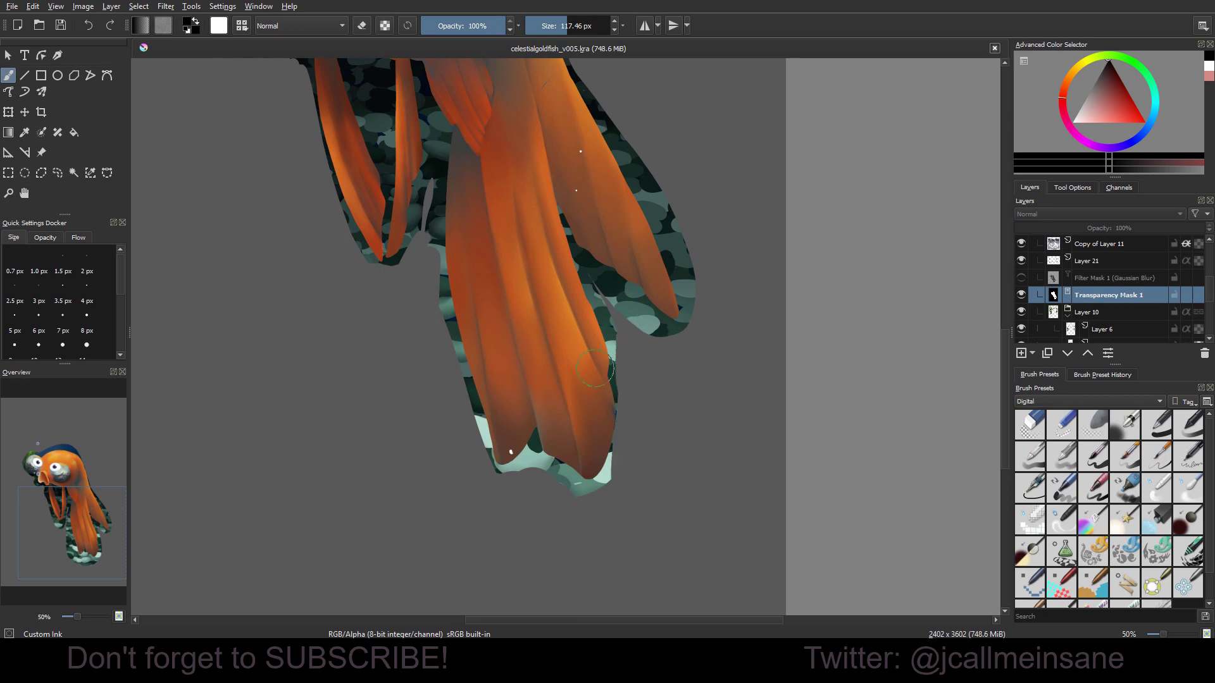
Step: With a 35 px brush, hide teal along the fins, the seaweed behind the head, and the blue patch above it
key(bracketleft)
key(bracketleft)
key(bracketleft)
key(bracketleft)
key(bracketleft)
key(bracketleft)
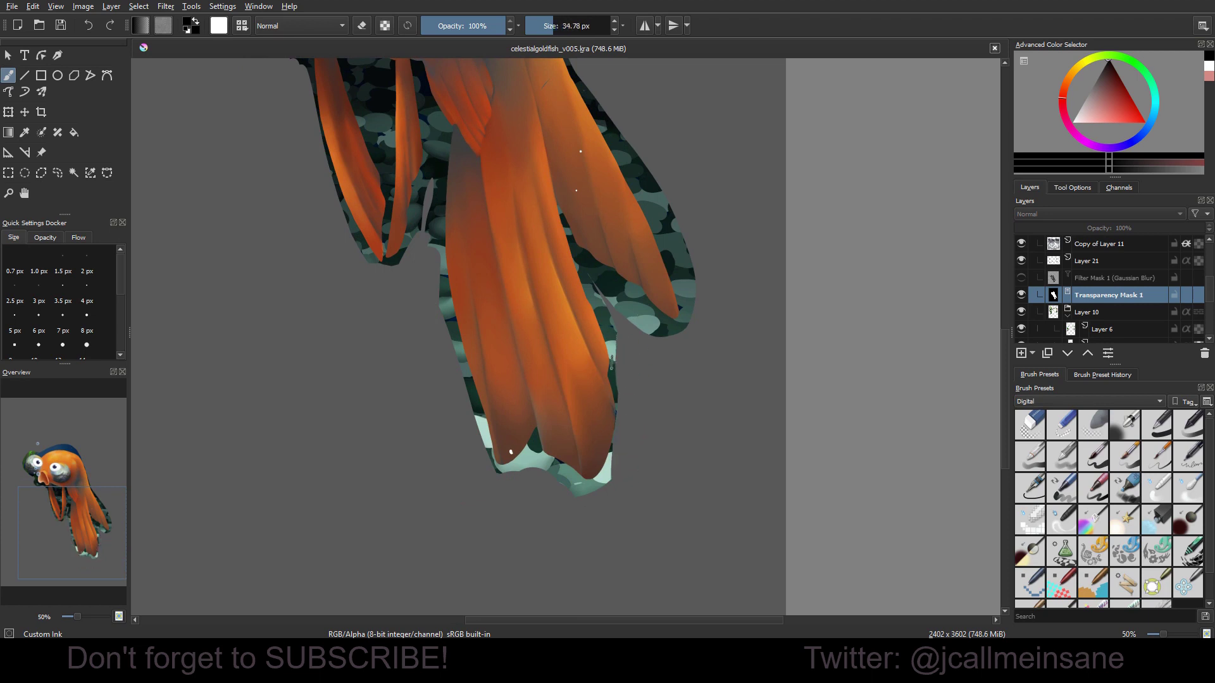
drag(612, 366, 618, 400)
drag(617, 357, 621, 418)
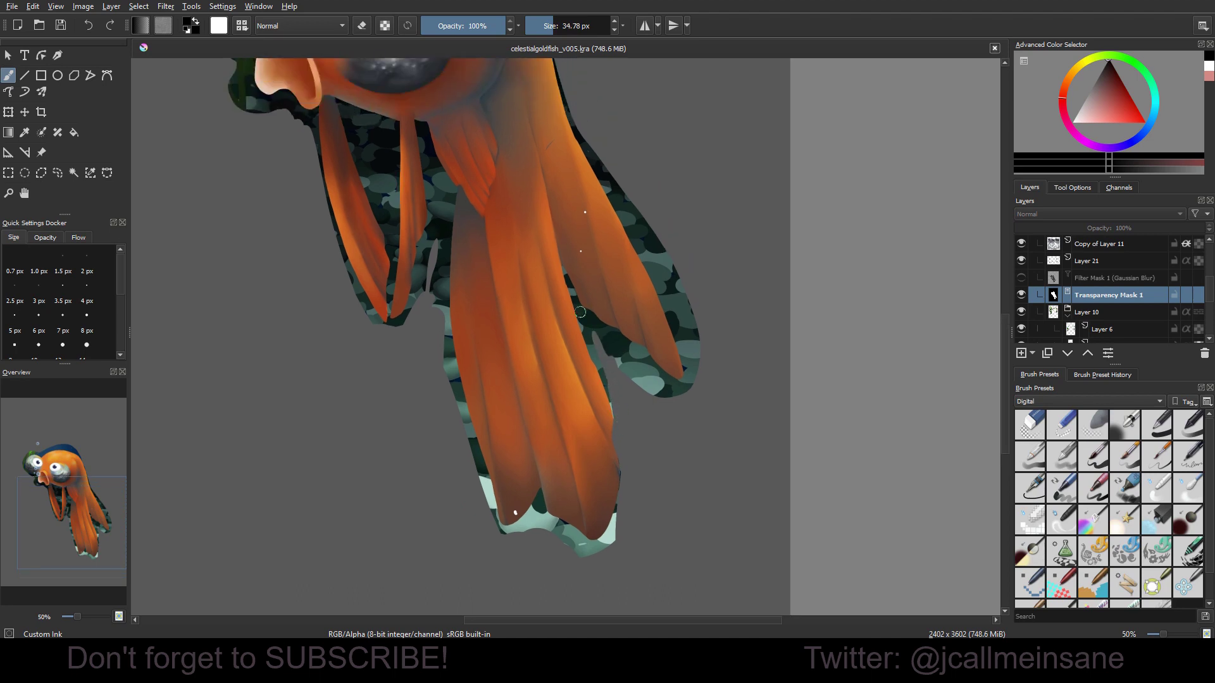
drag(580, 312, 592, 348)
mouse_move(603, 345)
mouse_down()
mouse_move(647, 417)
mouse_move(591, 350)
mouse_move(615, 381)
mouse_up()
mouse_move(632, 231)
mouse_down()
mouse_move(678, 370)
mouse_move(641, 255)
mouse_up()
drag(699, 401, 680, 303)
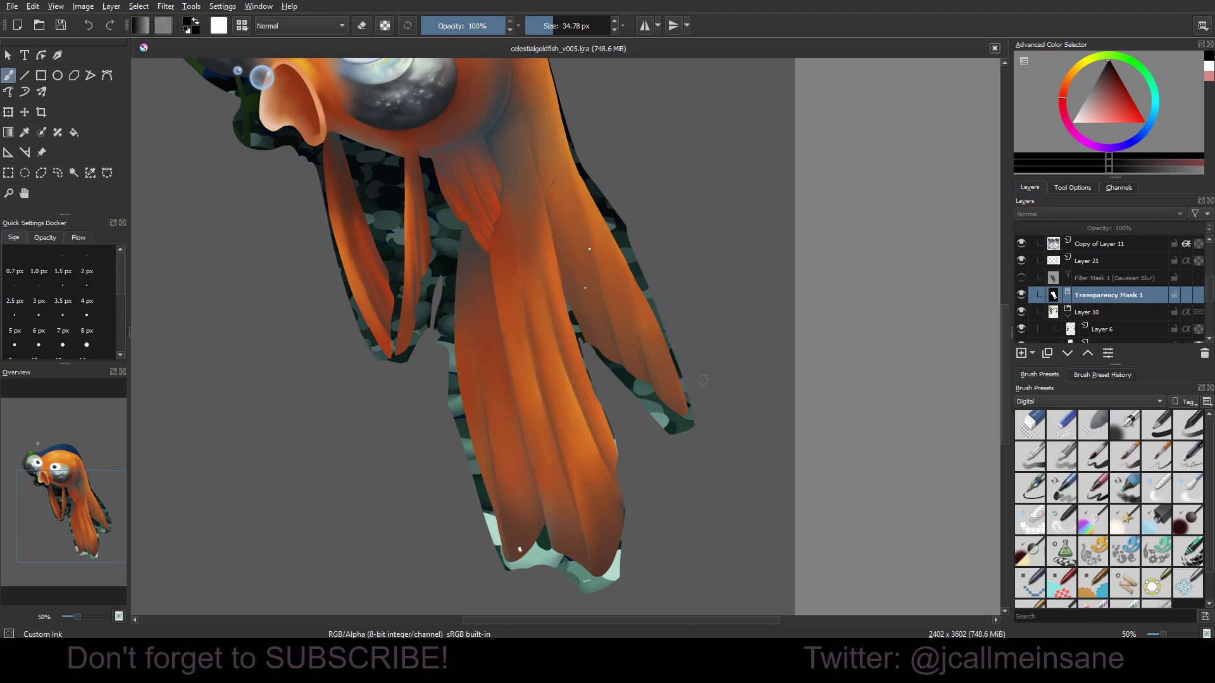
drag(409, 135, 494, 324)
mouse_move(515, 493)
mouse_down()
mouse_move(524, 525)
mouse_move(522, 392)
mouse_move(536, 450)
mouse_up()
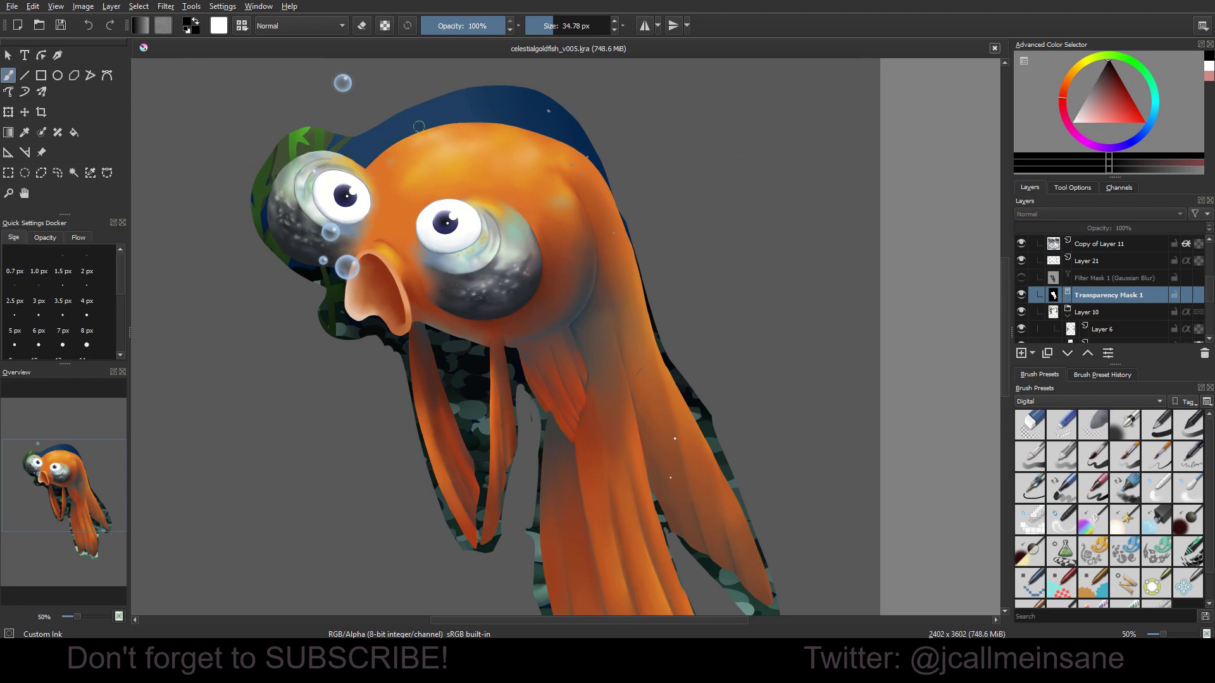
drag(281, 134, 358, 149)
mouse_move(482, 90)
mouse_down()
mouse_move(581, 138)
mouse_move(361, 152)
mouse_move(405, 130)
mouse_up()
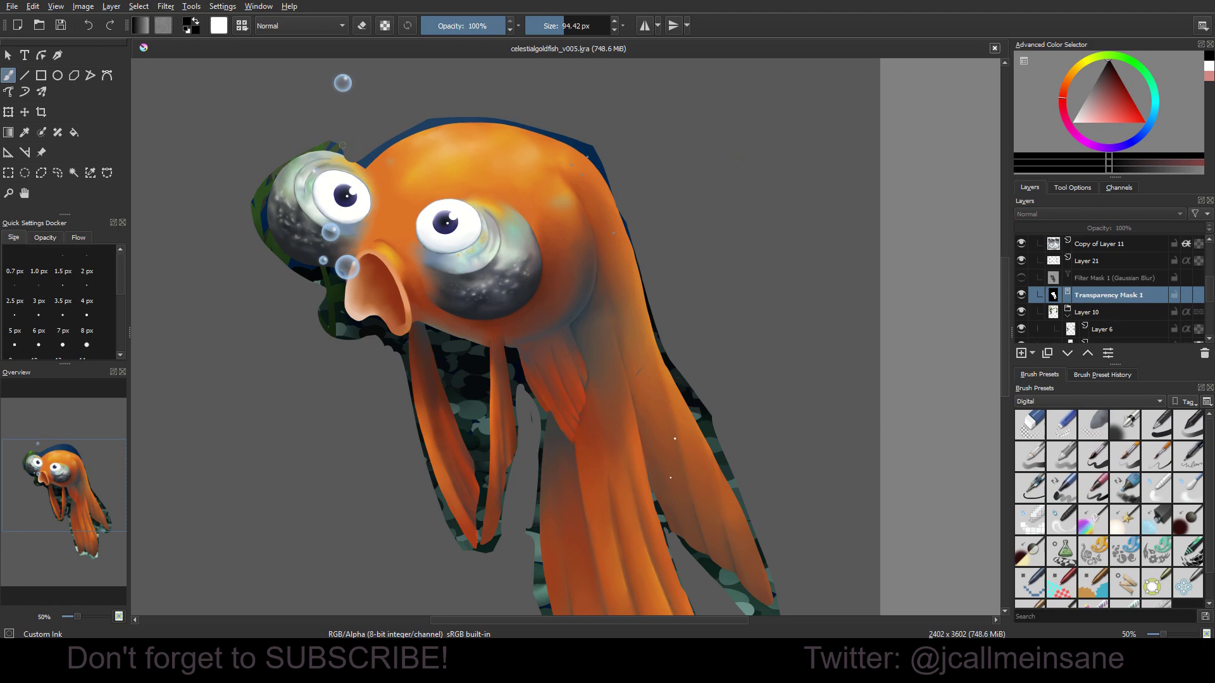
Step: Paint white on the mask to restore the head's top-left outline
key(e)
drag(303, 180, 280, 206)
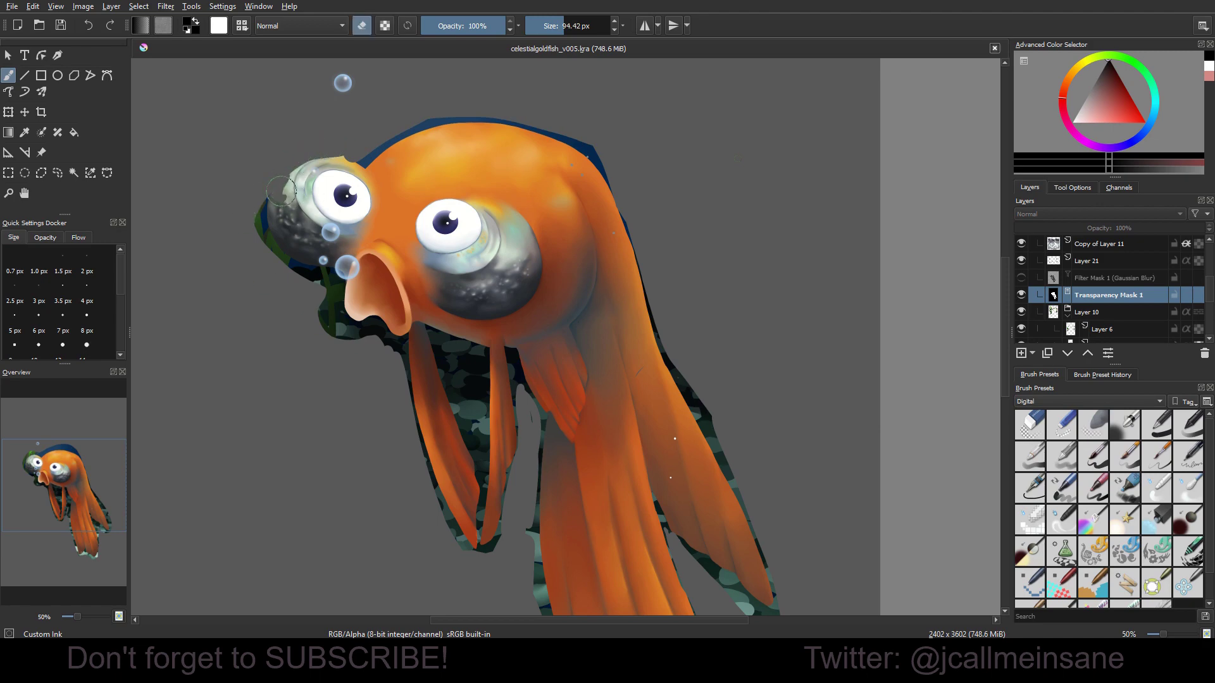
key(e)
key(x)
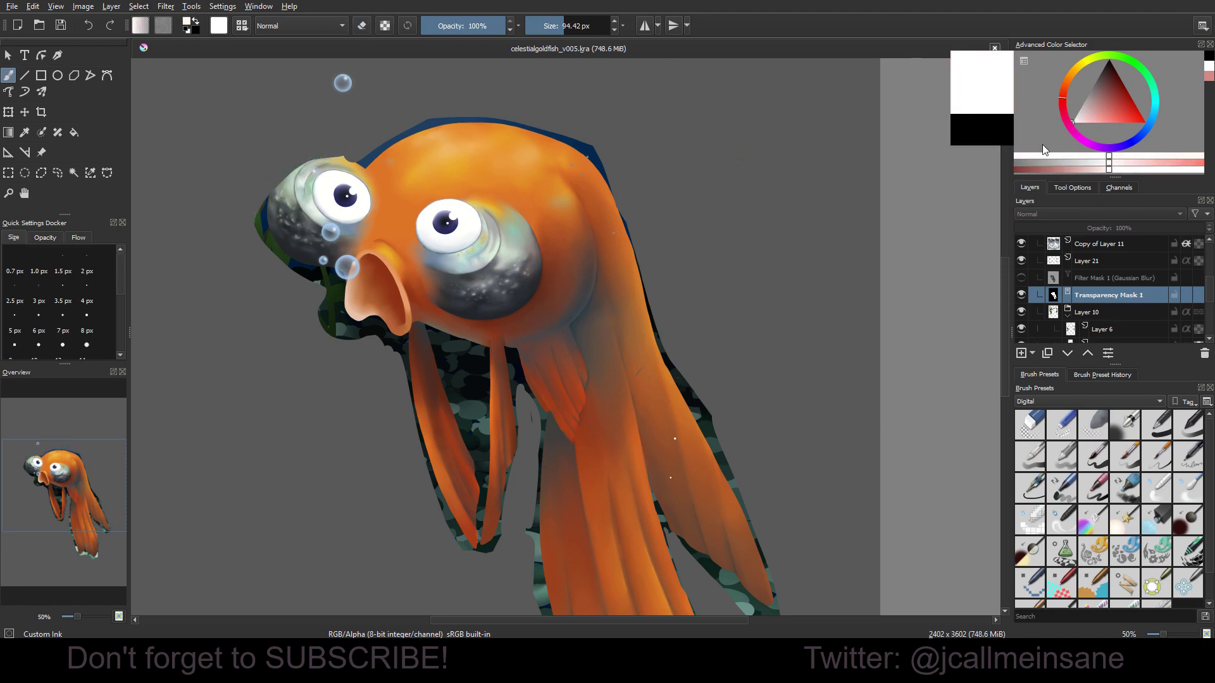
mouse_move(291, 165)
mouse_down()
mouse_move(351, 169)
mouse_move(298, 163)
mouse_move(272, 209)
mouse_up()
Step: With a smaller black brush, hide the dark fringe left of the head, below the mouth and between the fins
click(1109, 61)
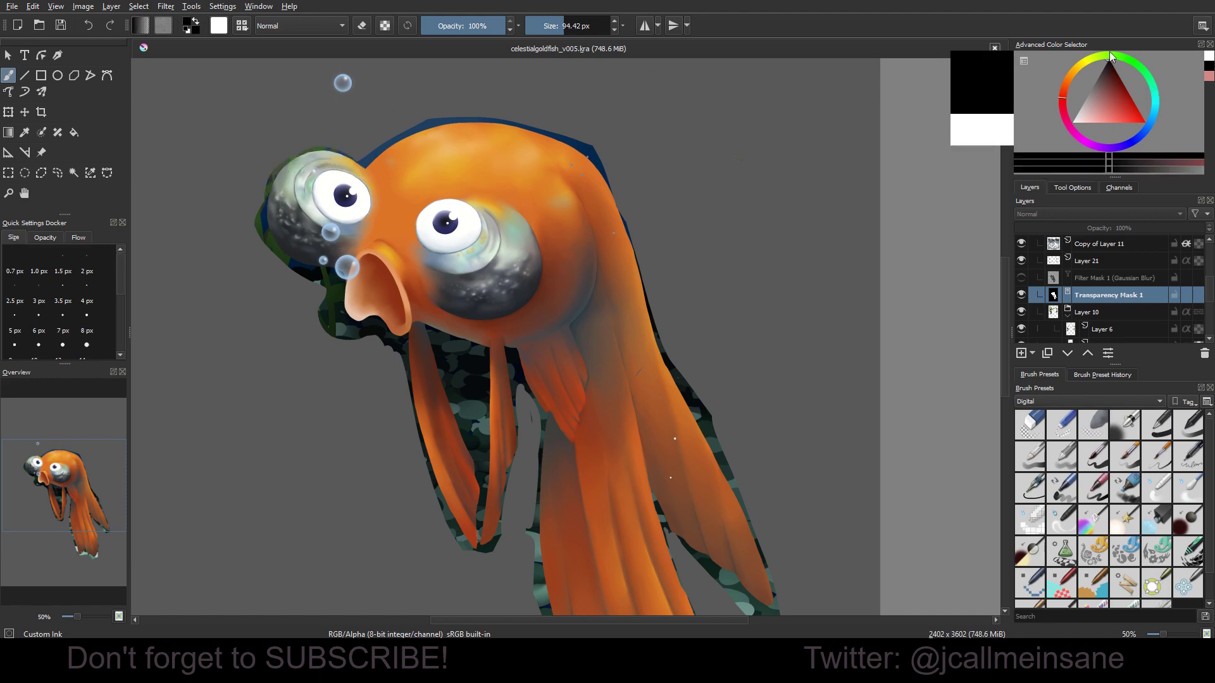
key(bracketleft)
key(bracketleft)
key(bracketleft)
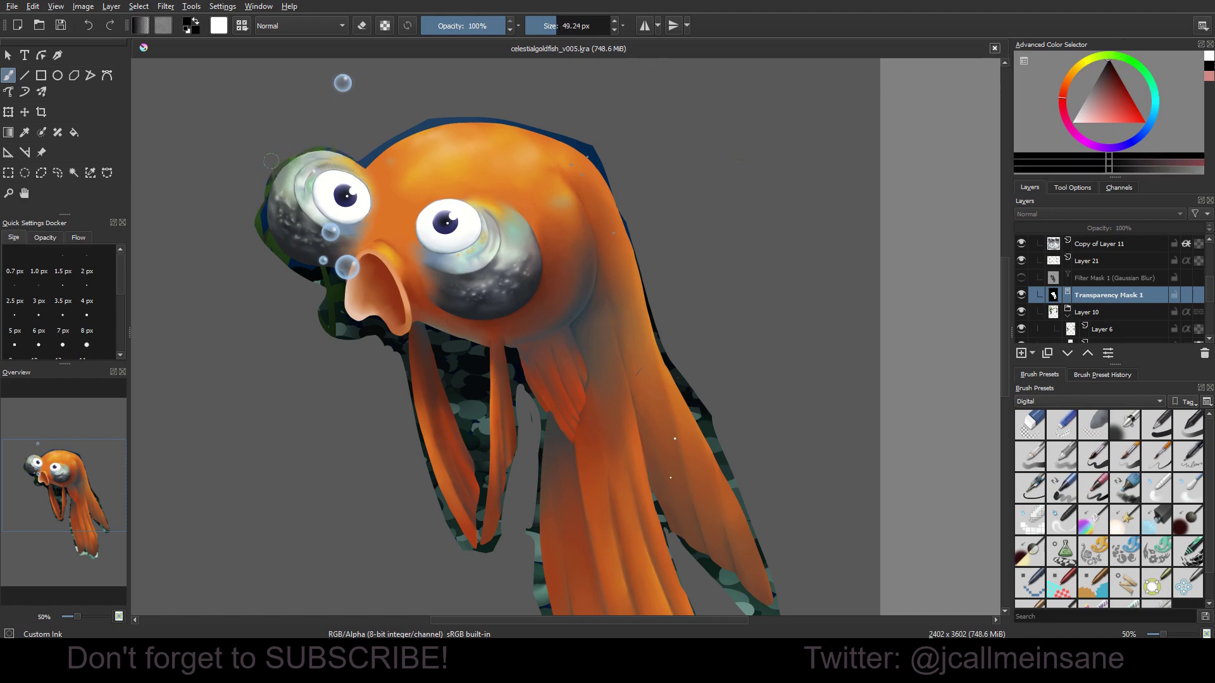
mouse_move(260, 204)
mouse_down()
mouse_move(264, 257)
mouse_move(258, 192)
mouse_move(269, 254)
mouse_move(295, 280)
mouse_move(269, 258)
mouse_move(337, 289)
mouse_move(341, 328)
mouse_move(321, 279)
mouse_up()
click(353, 338)
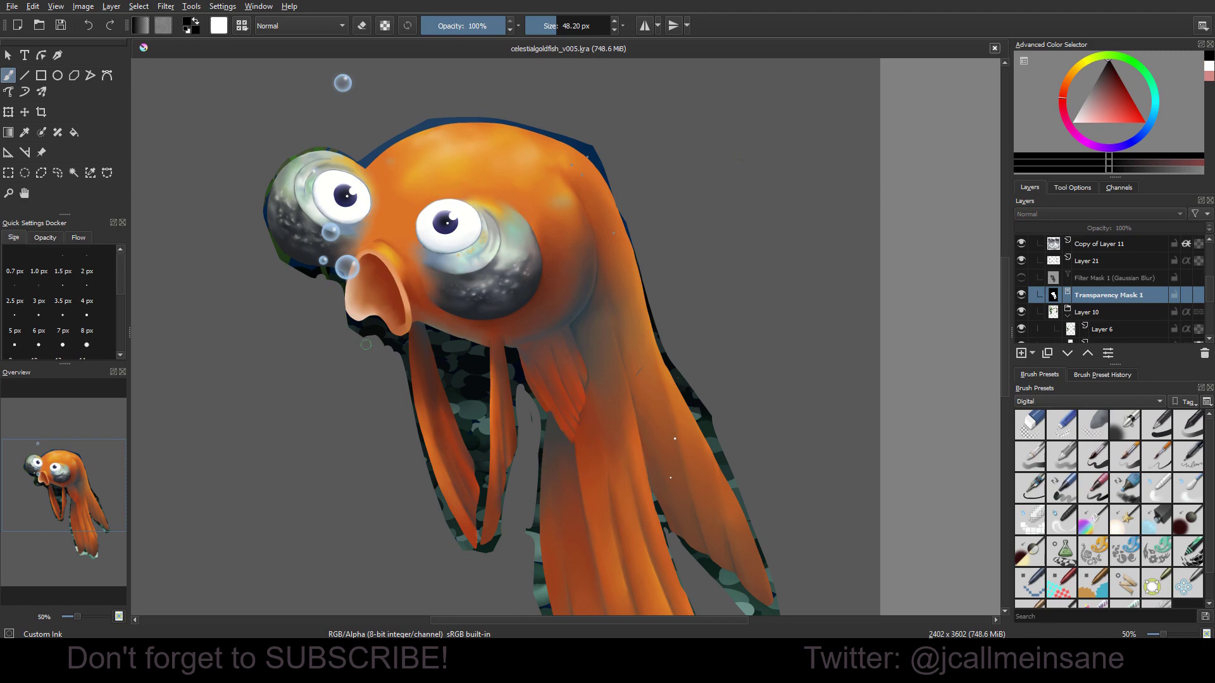
mouse_move(366, 345)
mouse_down()
mouse_move(392, 355)
mouse_move(355, 333)
mouse_move(340, 340)
mouse_move(361, 329)
mouse_move(387, 341)
mouse_move(378, 336)
mouse_up()
drag(451, 364, 521, 416)
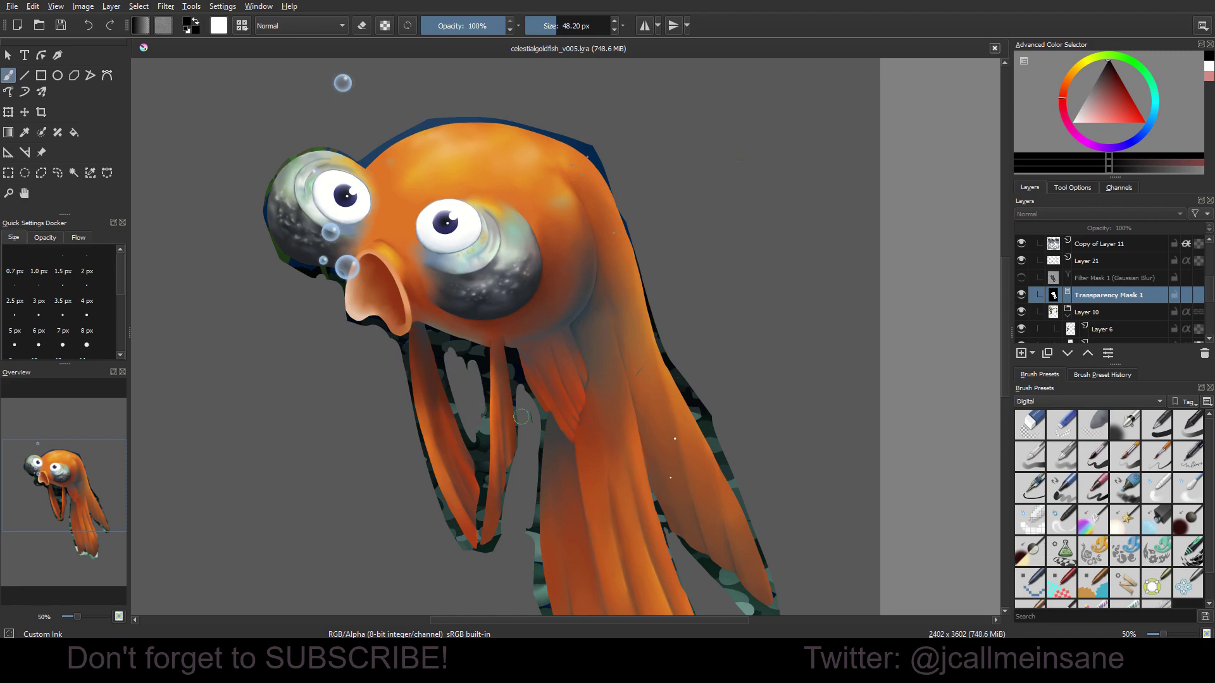
scroll(541, 360, down, 2)
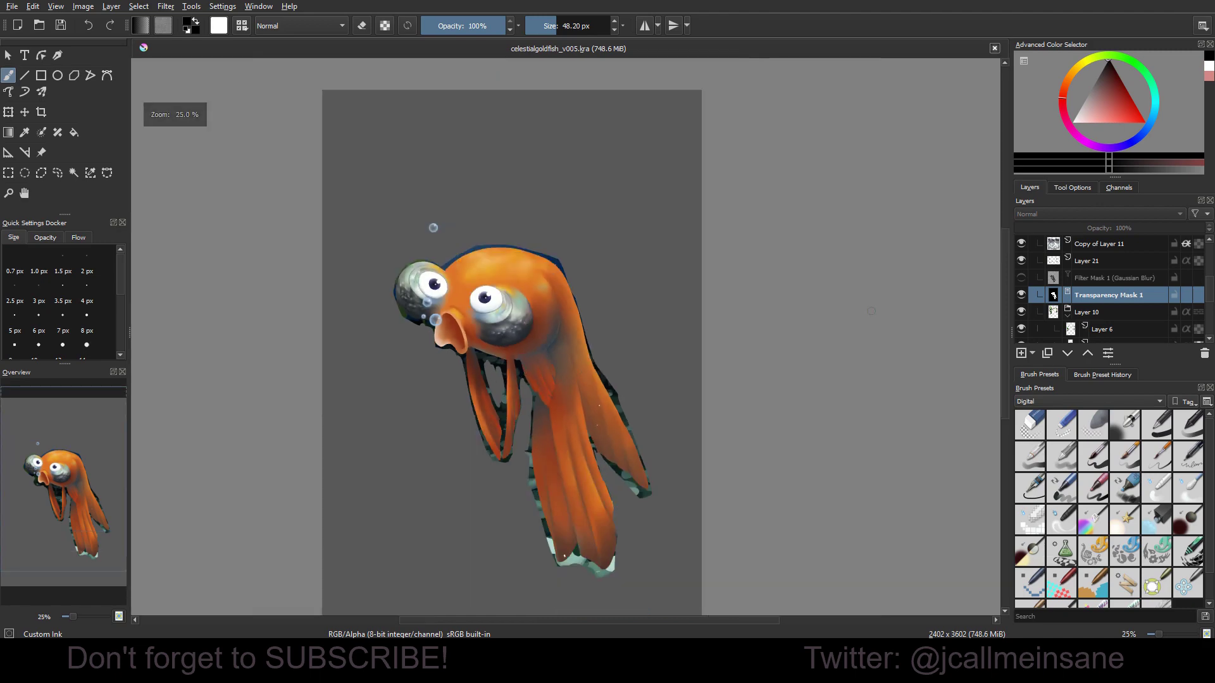
click(1020, 295)
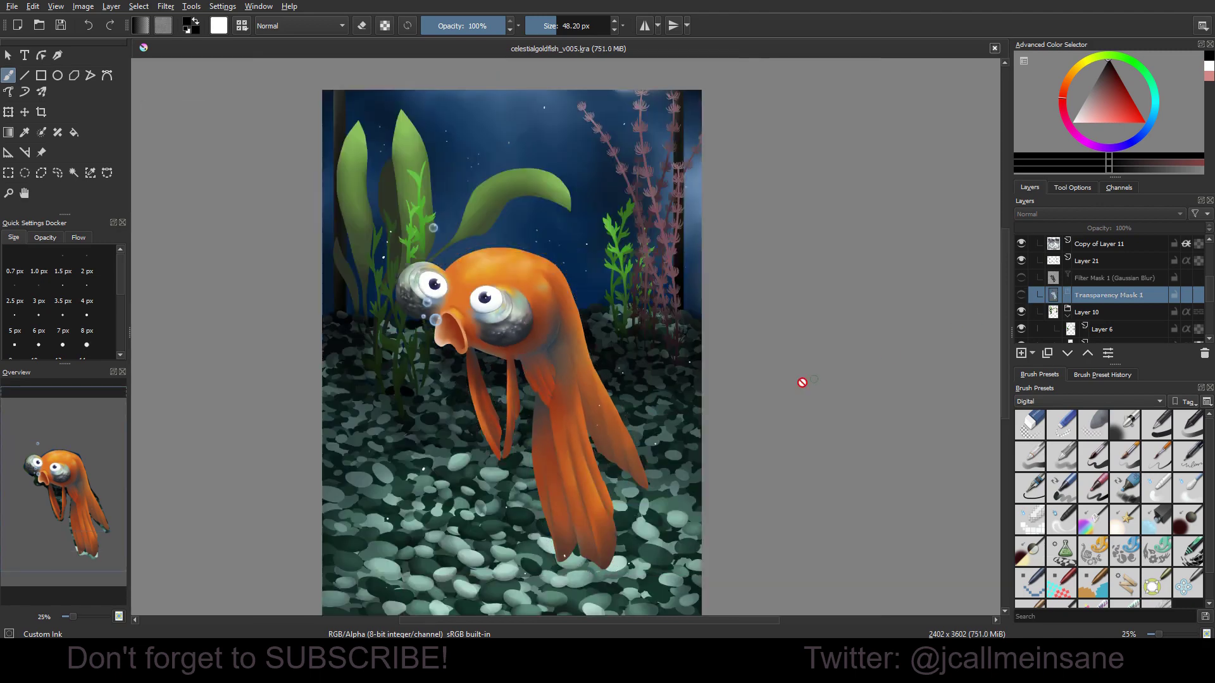
click(1021, 295)
click(1020, 295)
click(1022, 297)
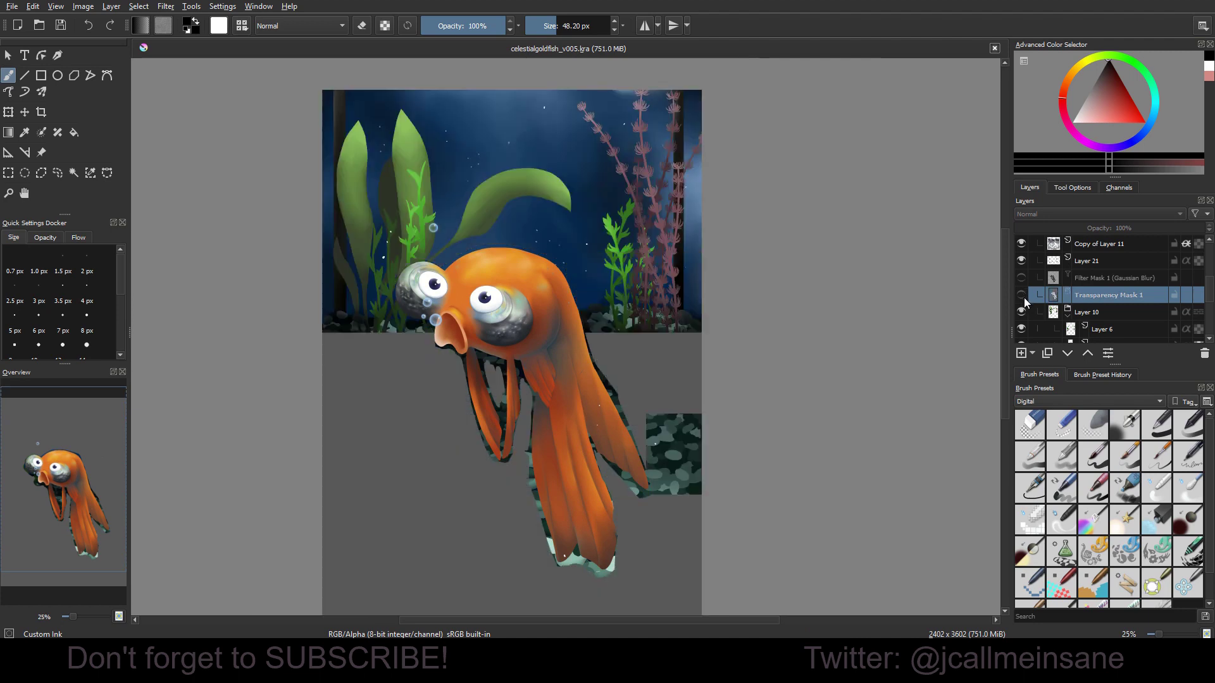
click(1021, 294)
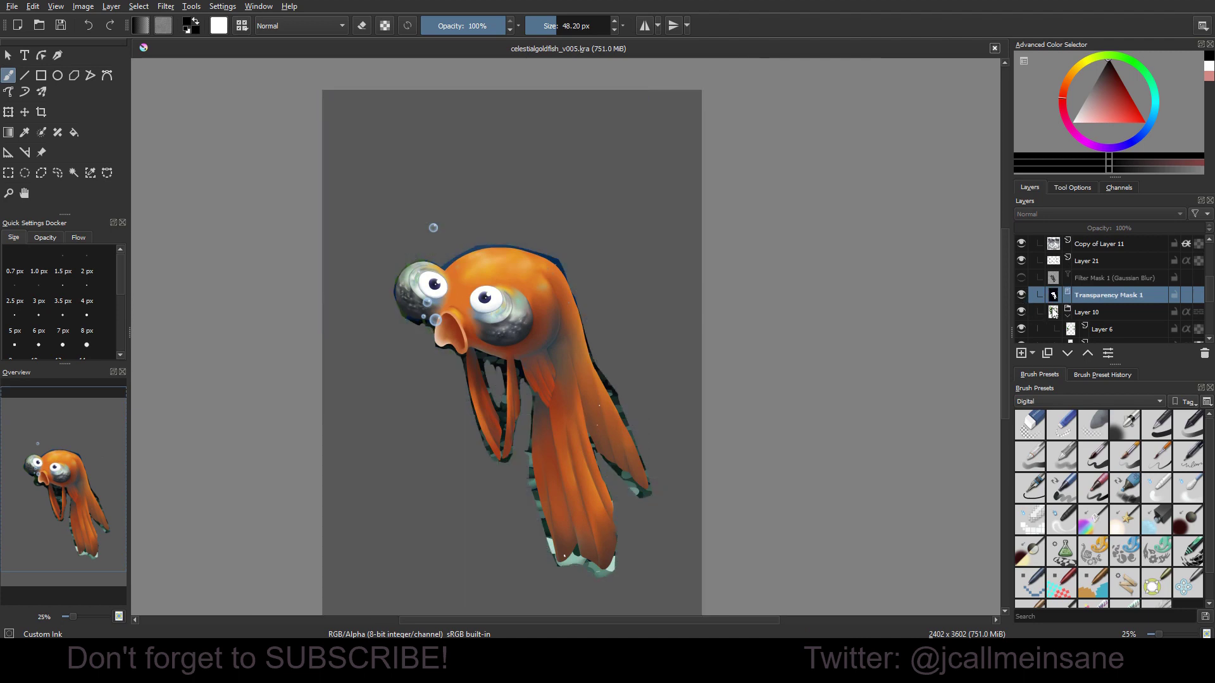
click(1070, 356)
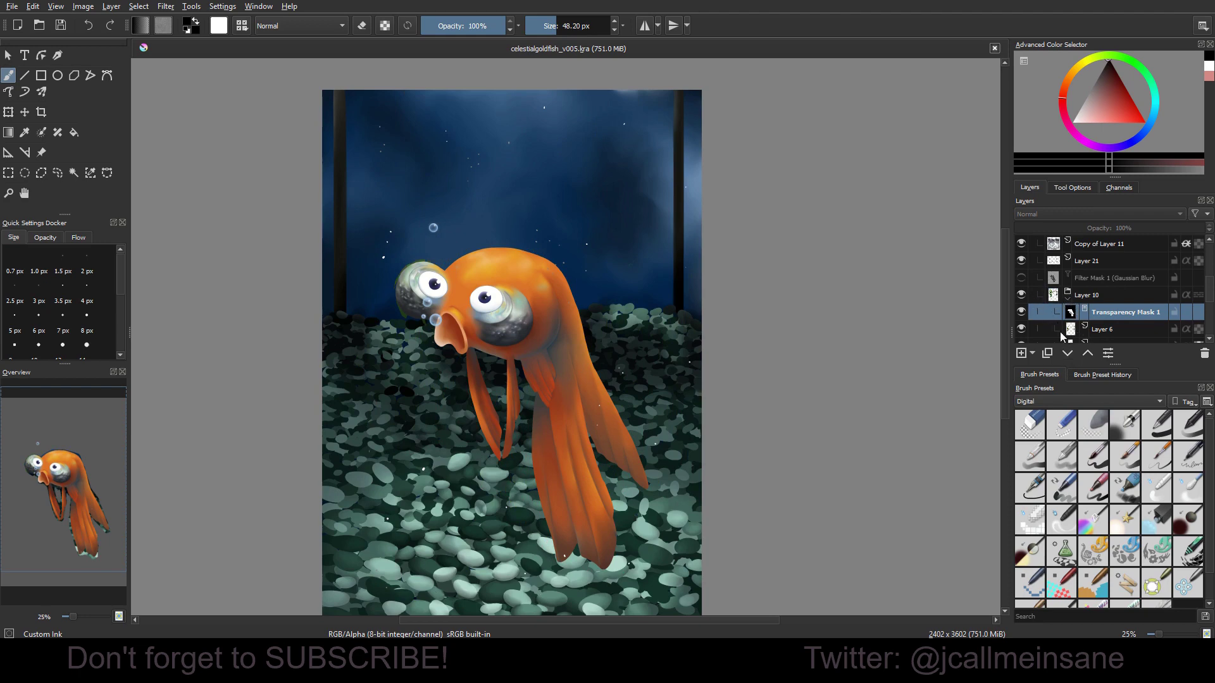
click(1068, 354)
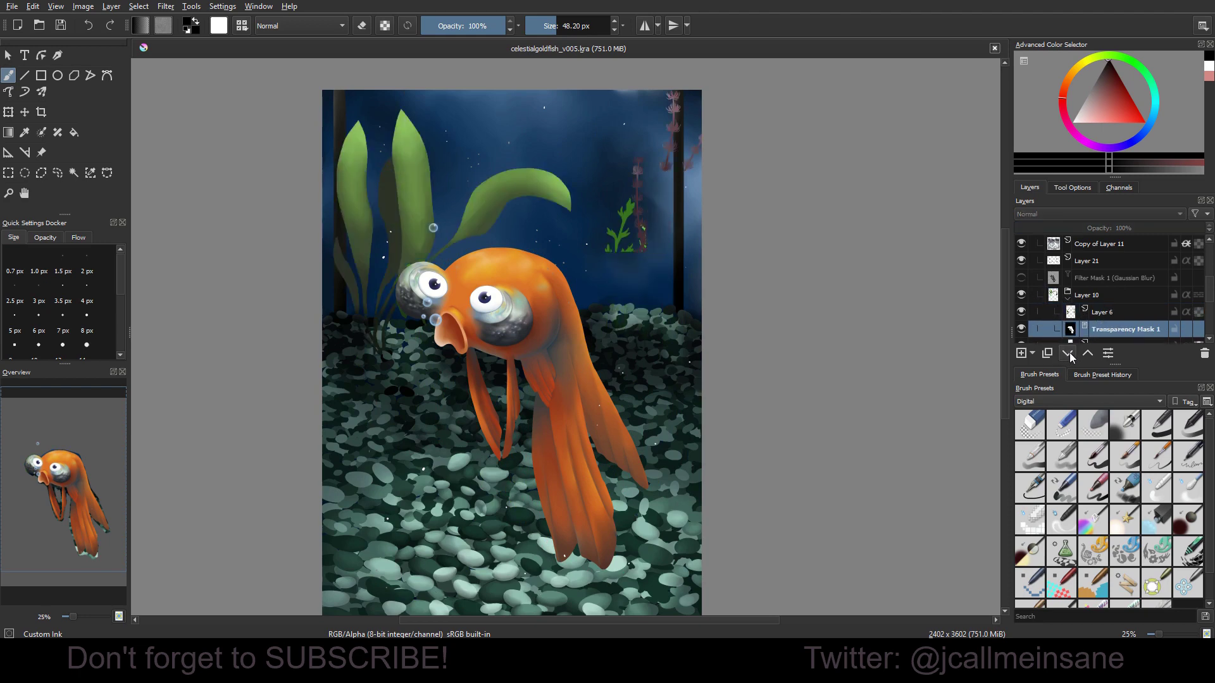
click(1072, 355)
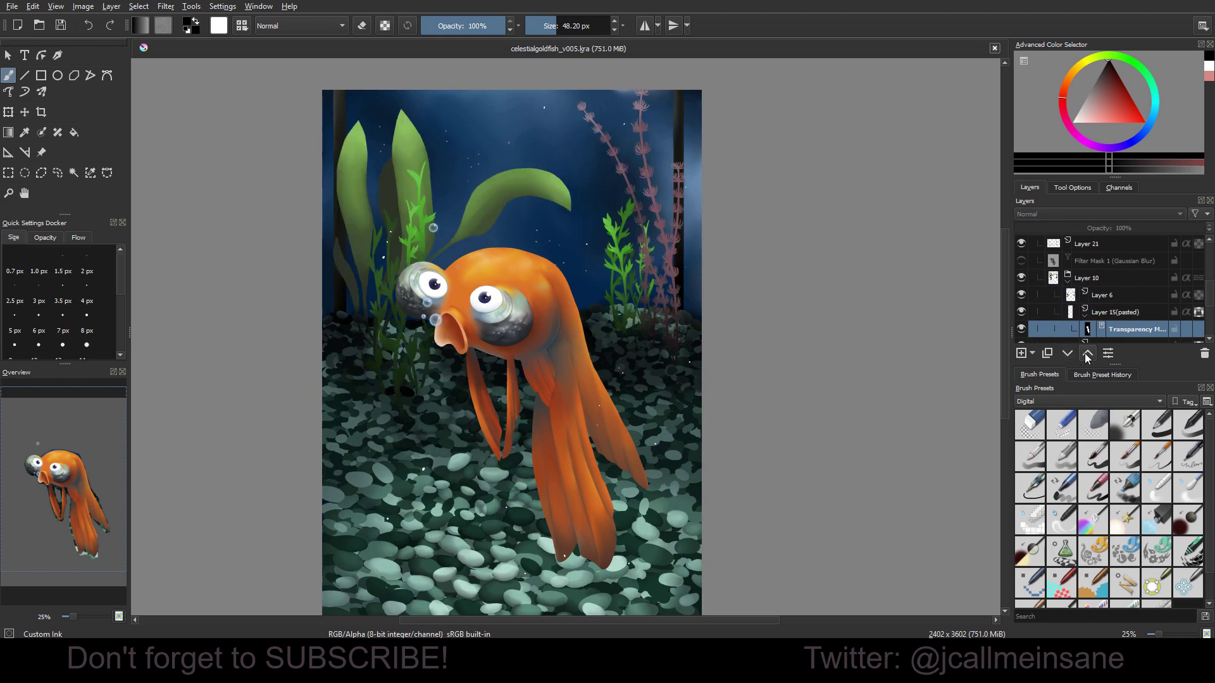
click(1088, 354)
click(1087, 353)
click(1087, 354)
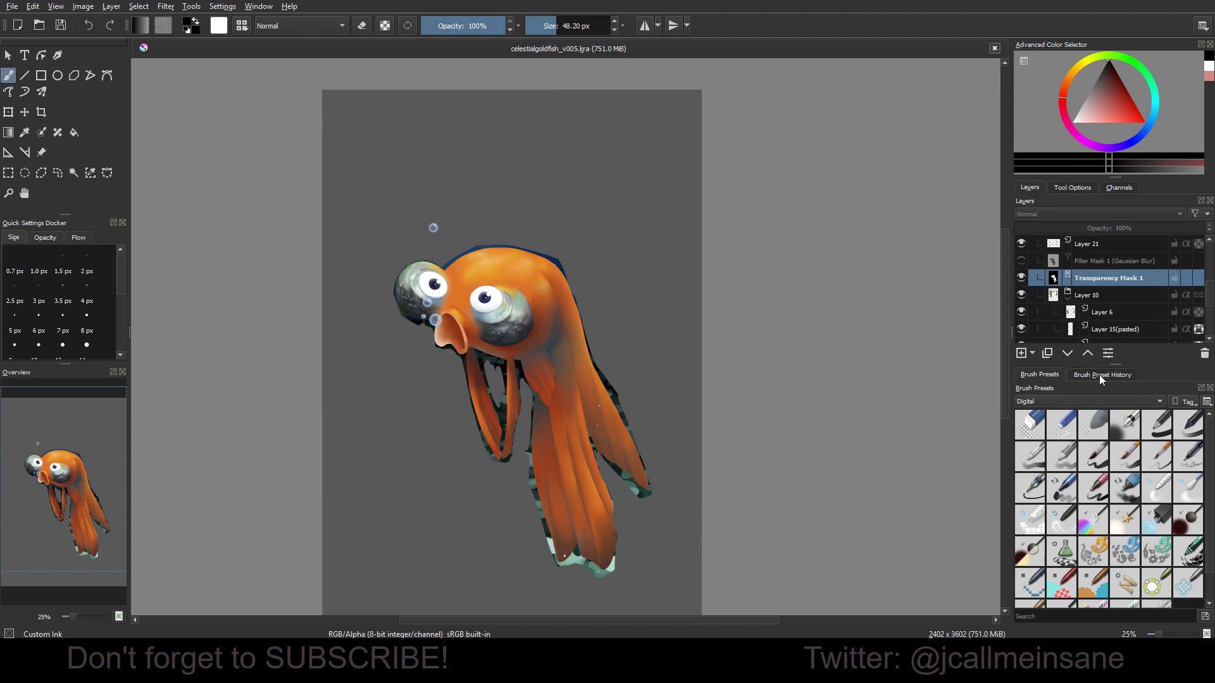
Step: Enlarge the layer list and rename Layer 2 to 'Goldfis' and Copy of Layer 11 to 'Shadows'
drag(1108, 364, 1108, 507)
double_click(1091, 246)
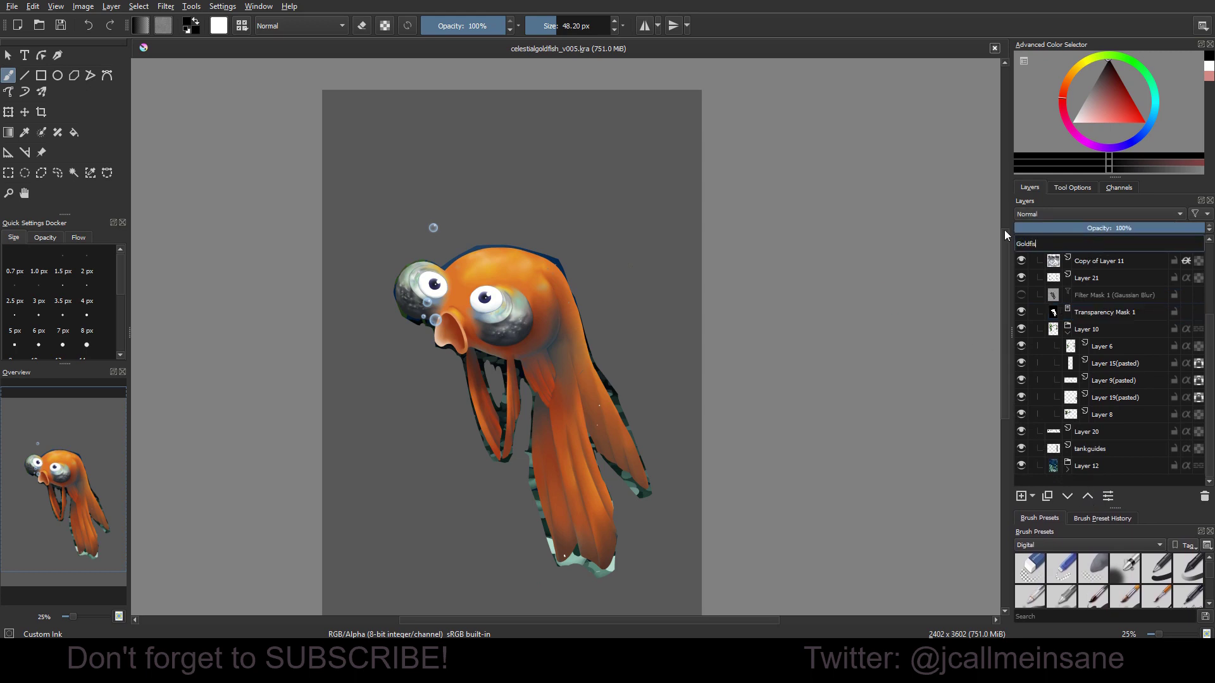
key(Return)
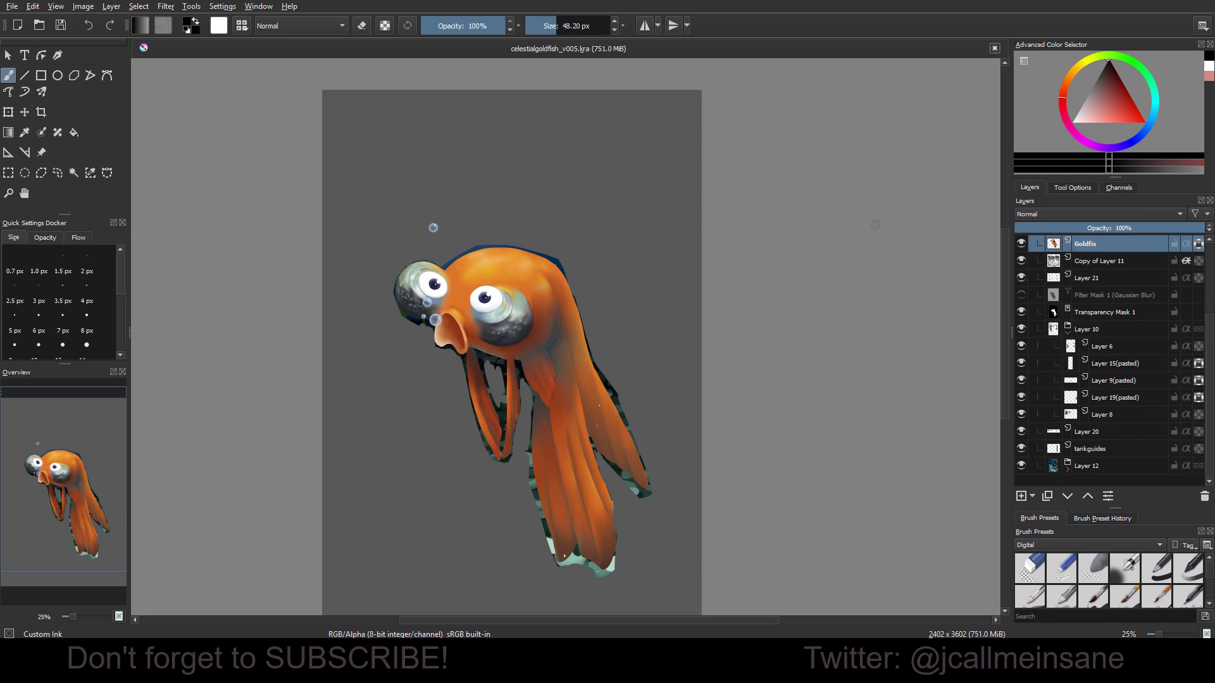
mouse_move(1090, 251)
mouse_down()
mouse_move(1095, 261)
mouse_move(1103, 248)
mouse_up()
double_click(1102, 261)
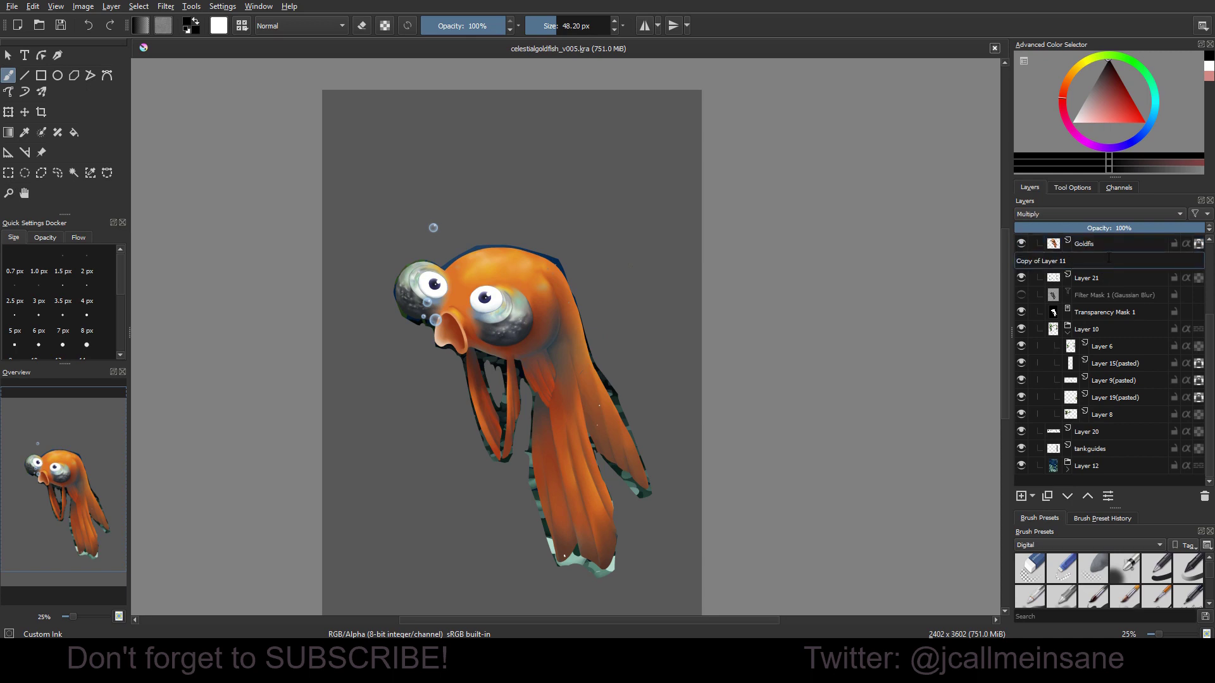
text(Shadows)
key(Return)
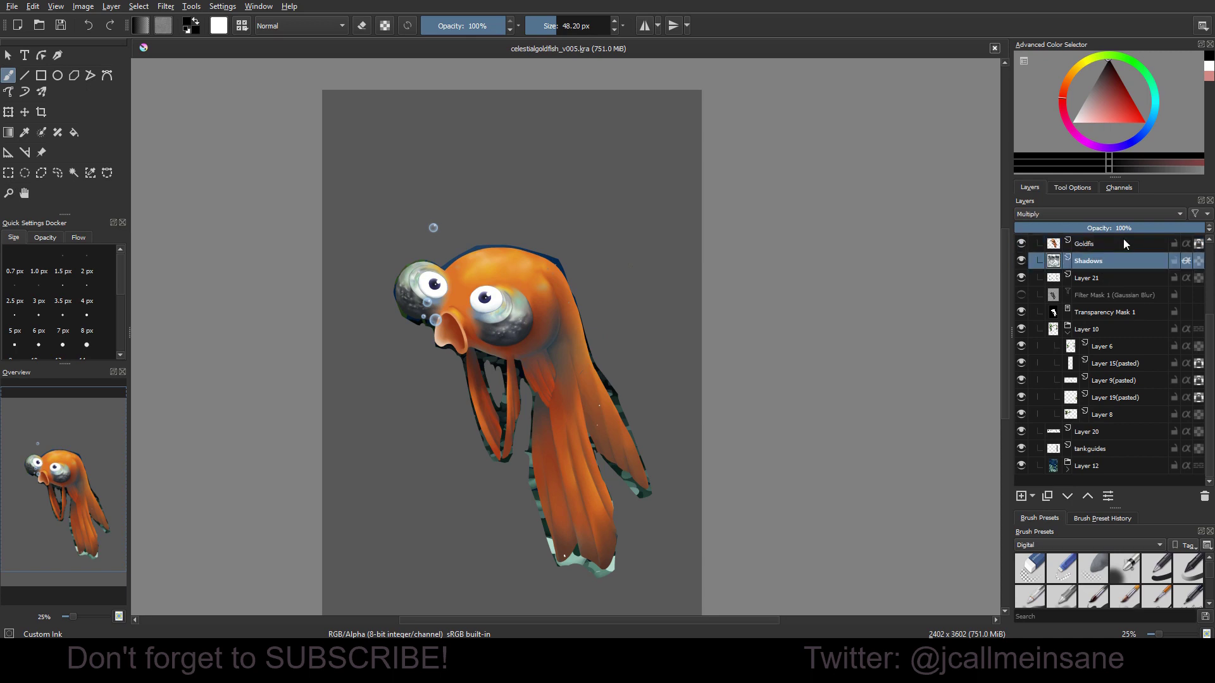
Step: Compare the Shadows layer and Layer 21, leaving Transparency Mask 1 hidden and selected
click(1021, 312)
click(1021, 260)
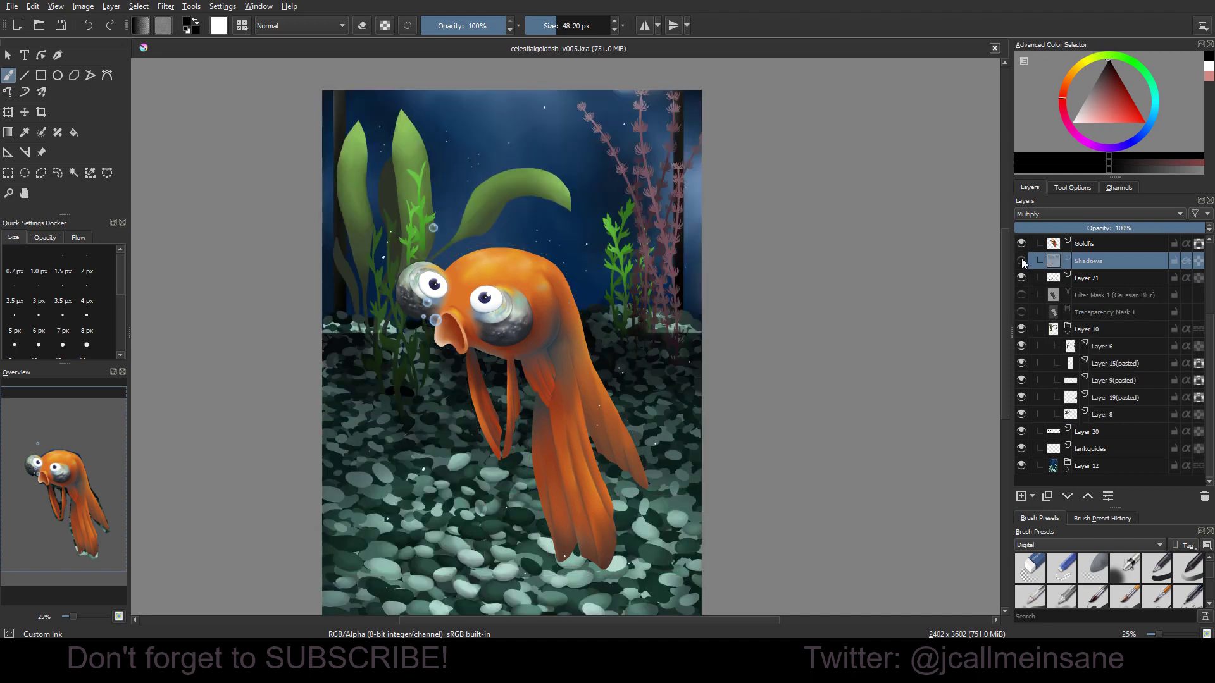
click(1022, 261)
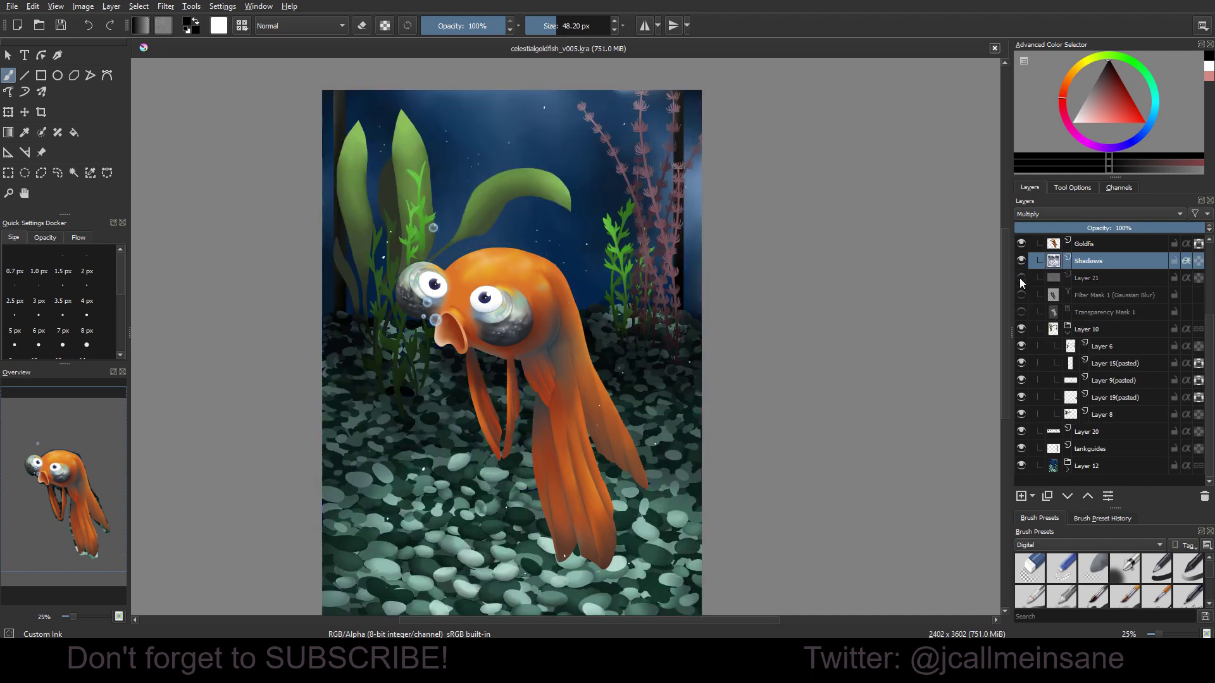
click(1020, 278)
click(1021, 310)
click(1021, 308)
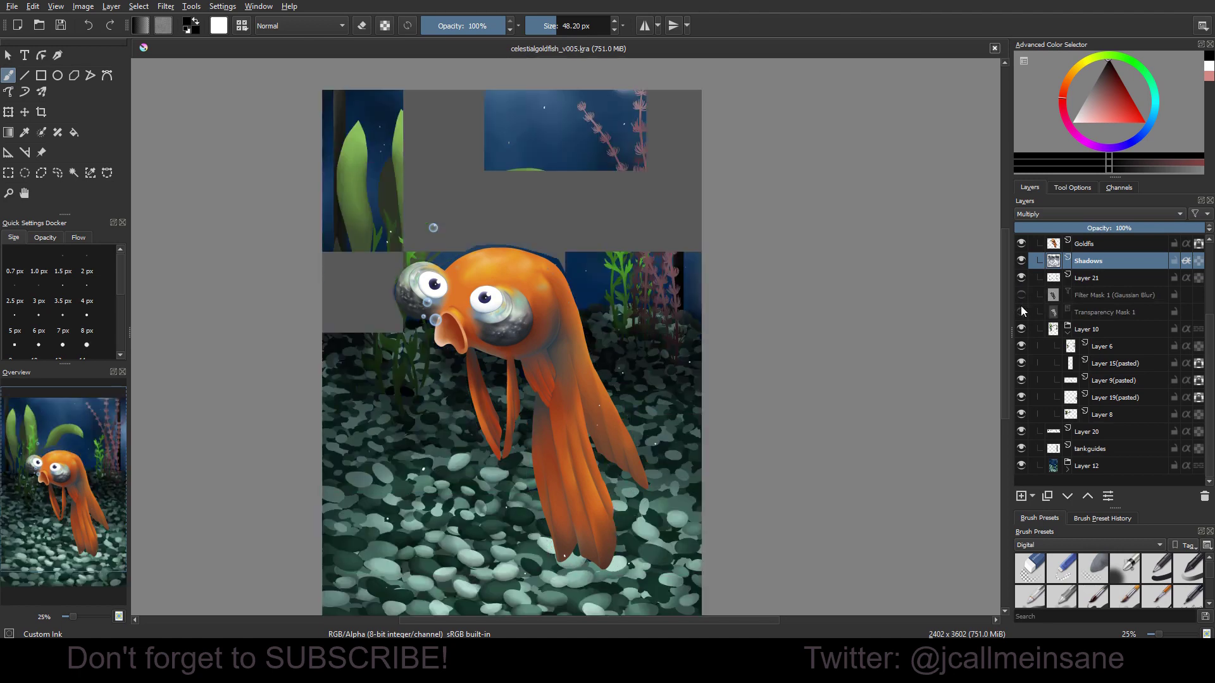
click(1087, 310)
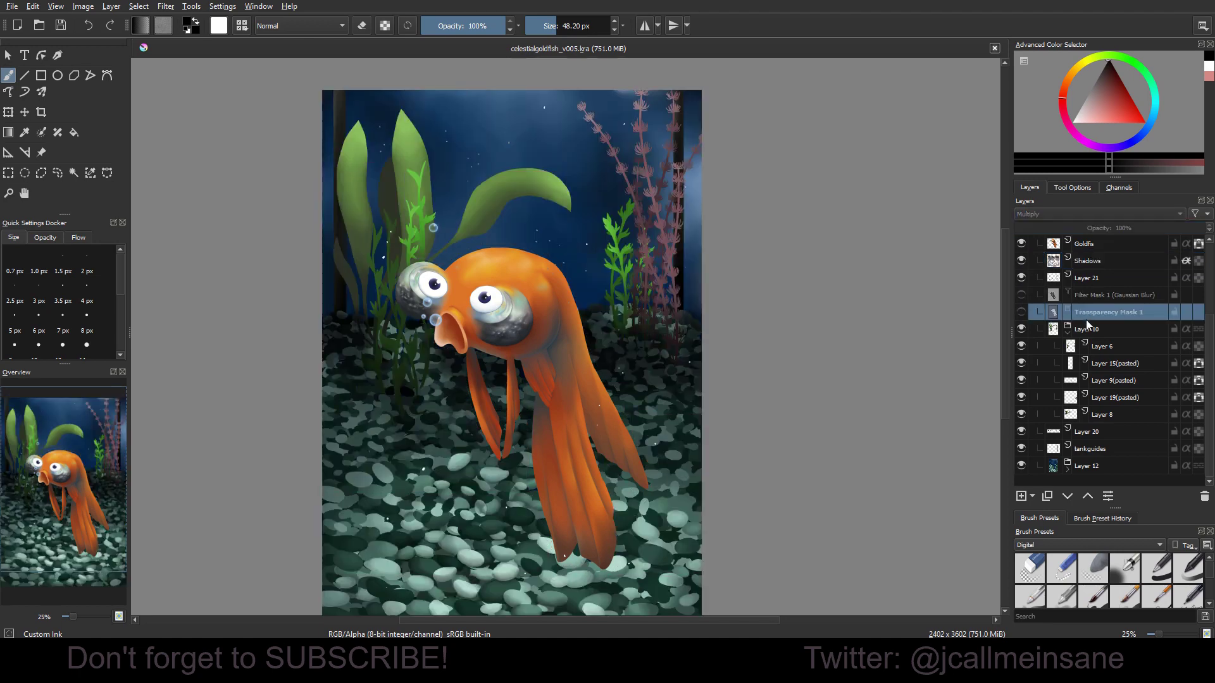
Step: Add a Transform Mask to Layer 10 and move it above the layer
click(1086, 324)
right_click(1085, 325)
mouse_move(1043, 522)
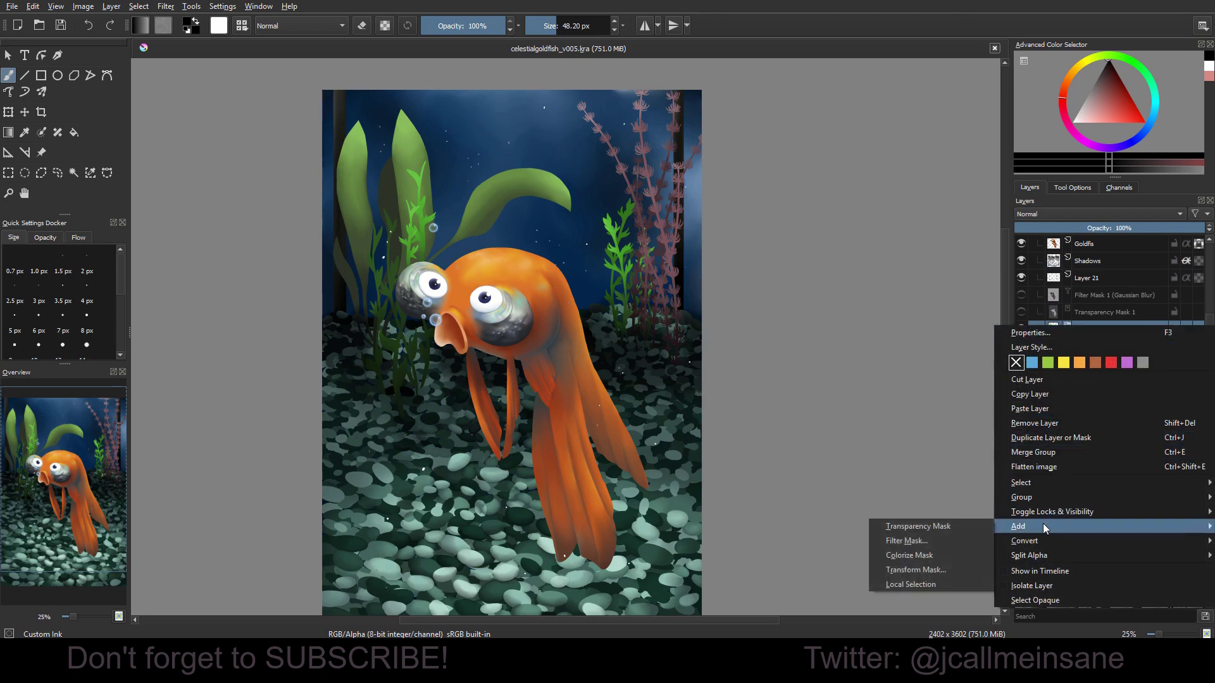
click(960, 569)
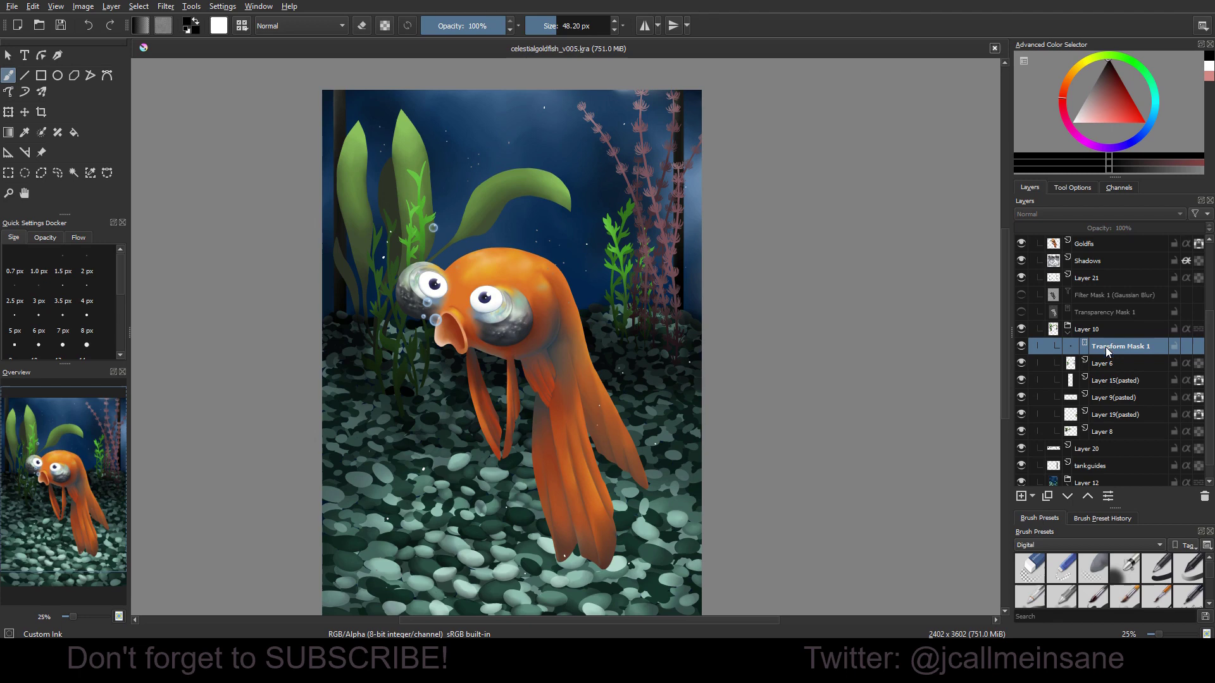
click(1088, 496)
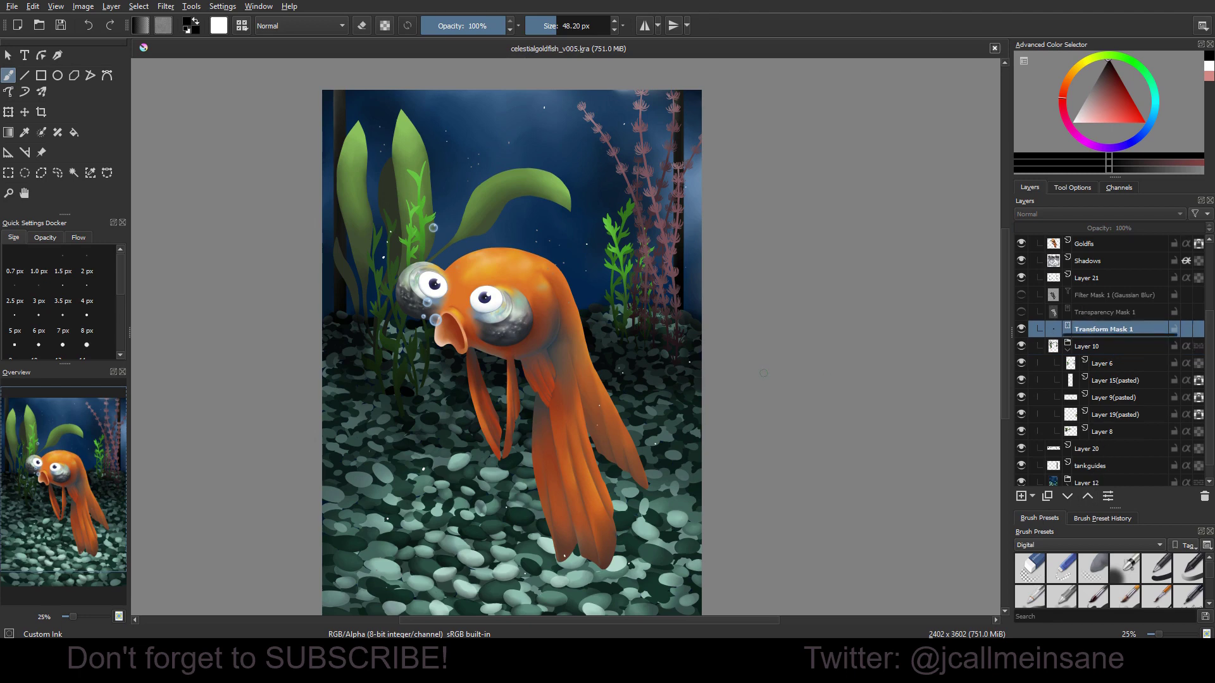
Step: Start a Perspective transform and pull the top-right and bottom-right corners inward
key(ctrl+t)
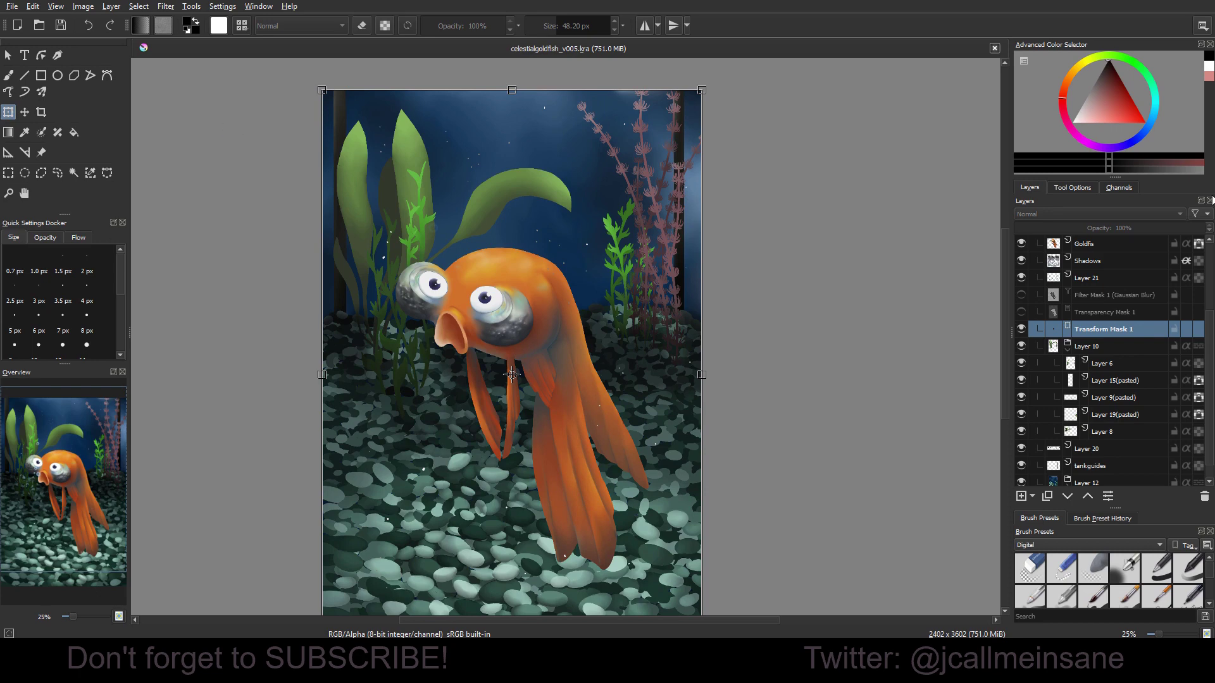
click(1072, 188)
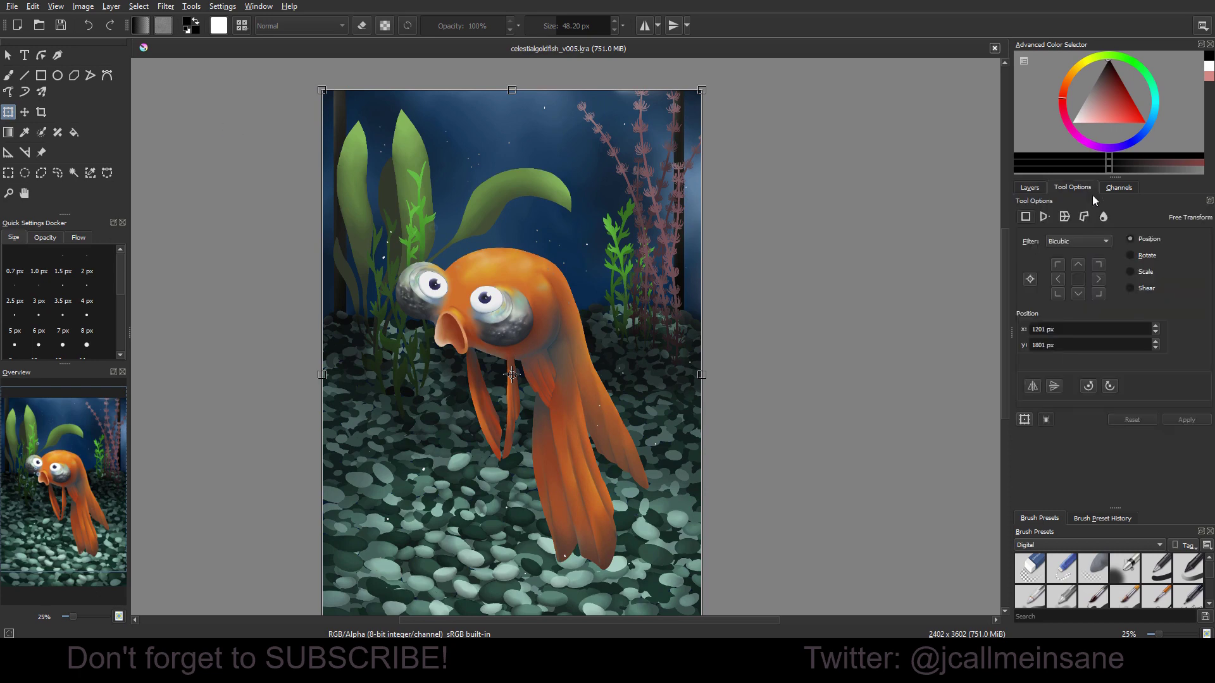
click(1064, 217)
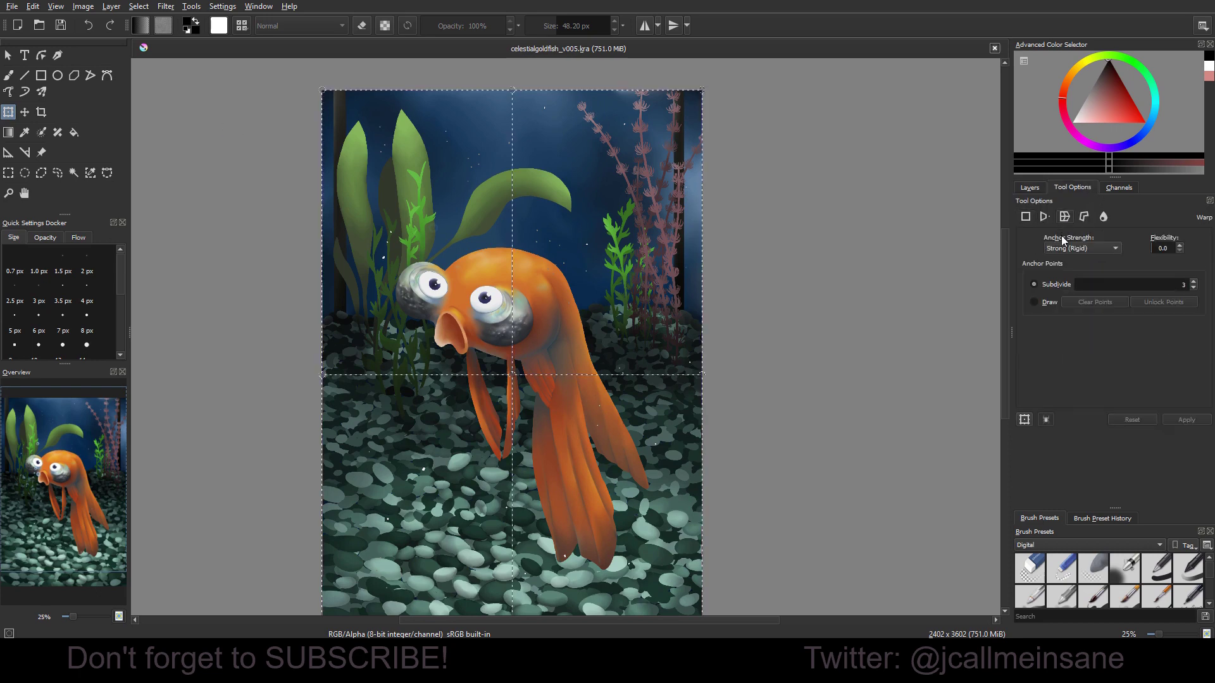
click(1044, 217)
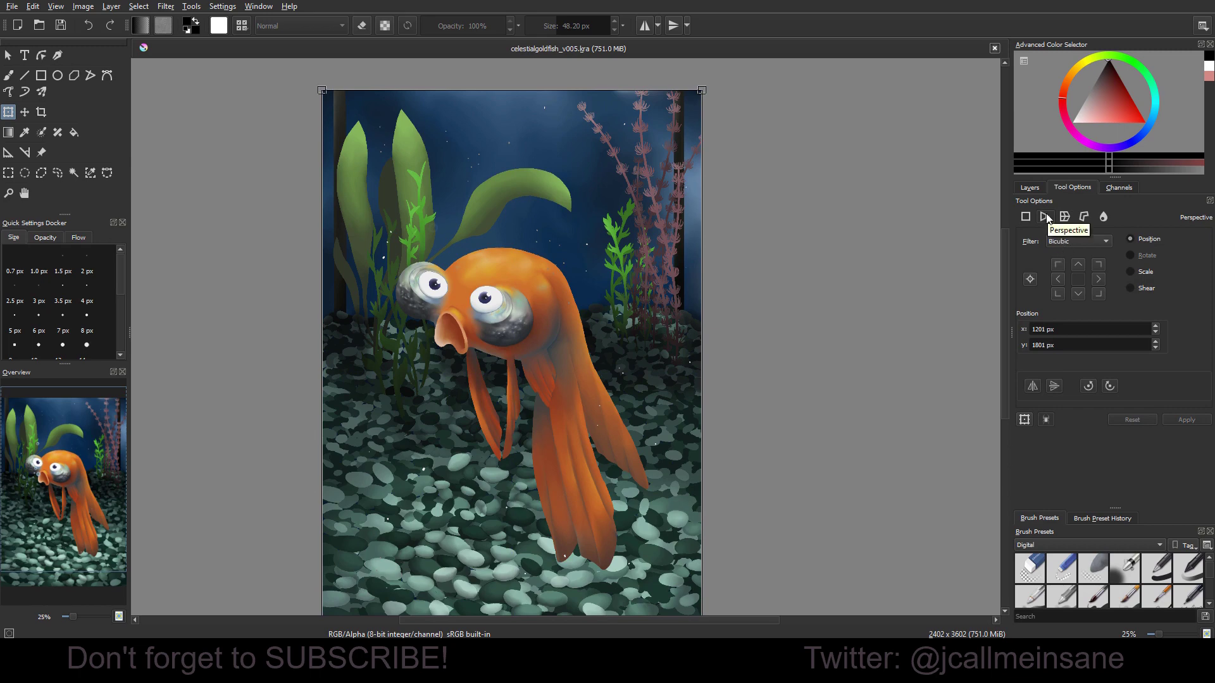
drag(701, 91, 675, 270)
key(minus)
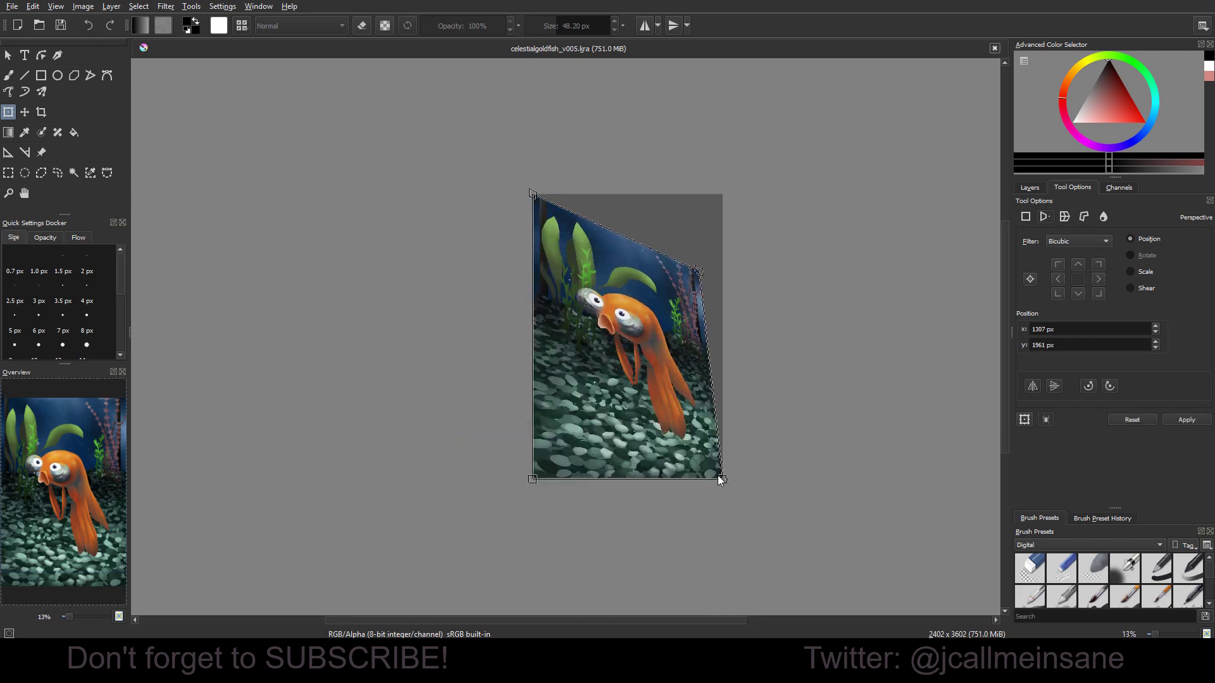
drag(719, 476, 671, 398)
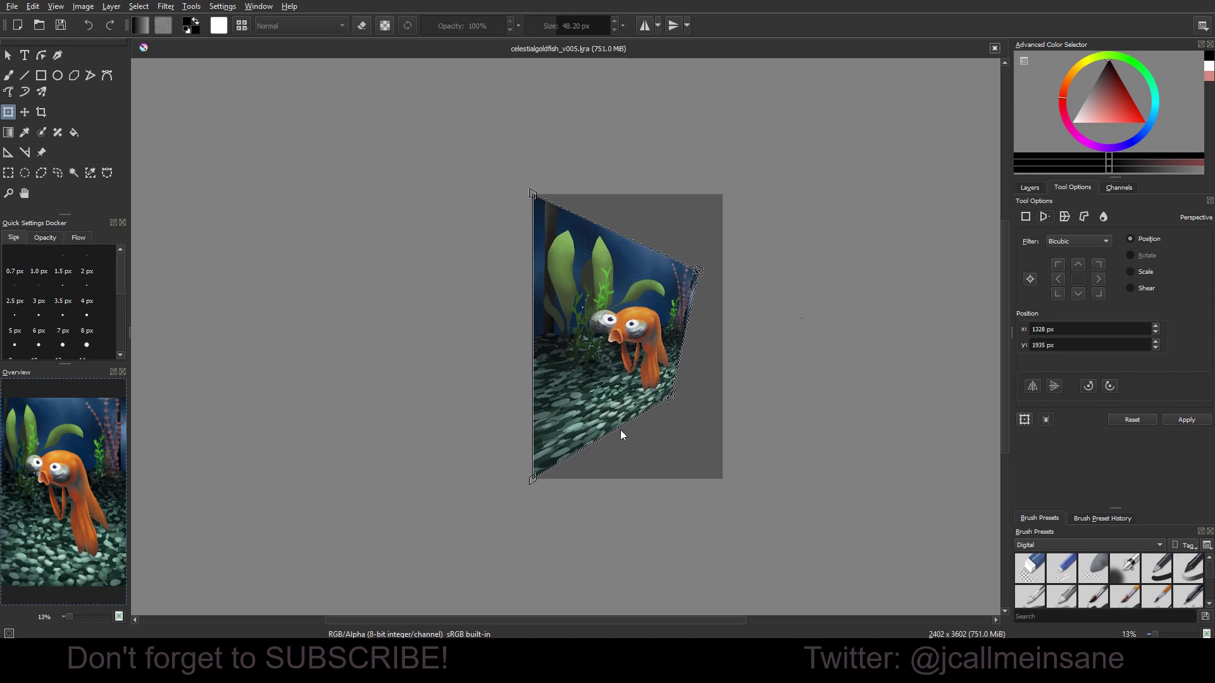
Step: Adjust all four corners so the painting narrows toward the top, bottom-left raised slightly
mouse_move(532, 480)
mouse_down()
mouse_move(600, 421)
mouse_move(572, 488)
mouse_move(534, 494)
mouse_up()
drag(675, 402, 804, 491)
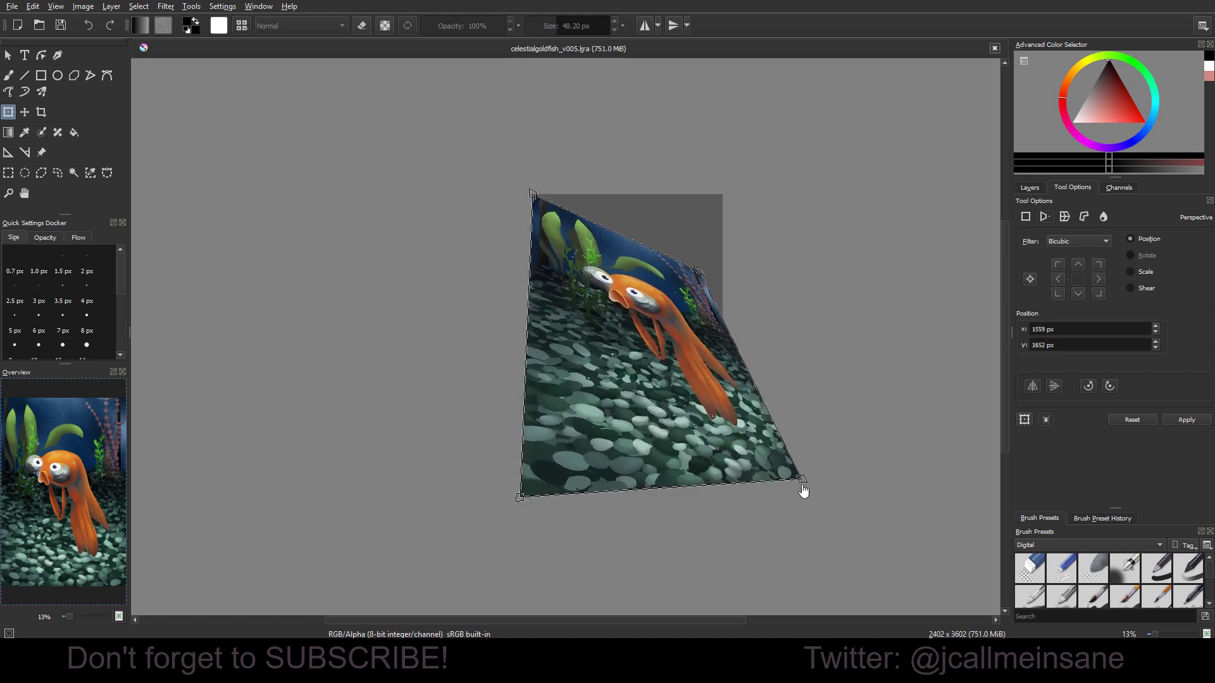
drag(698, 272, 738, 223)
drag(533, 195, 616, 228)
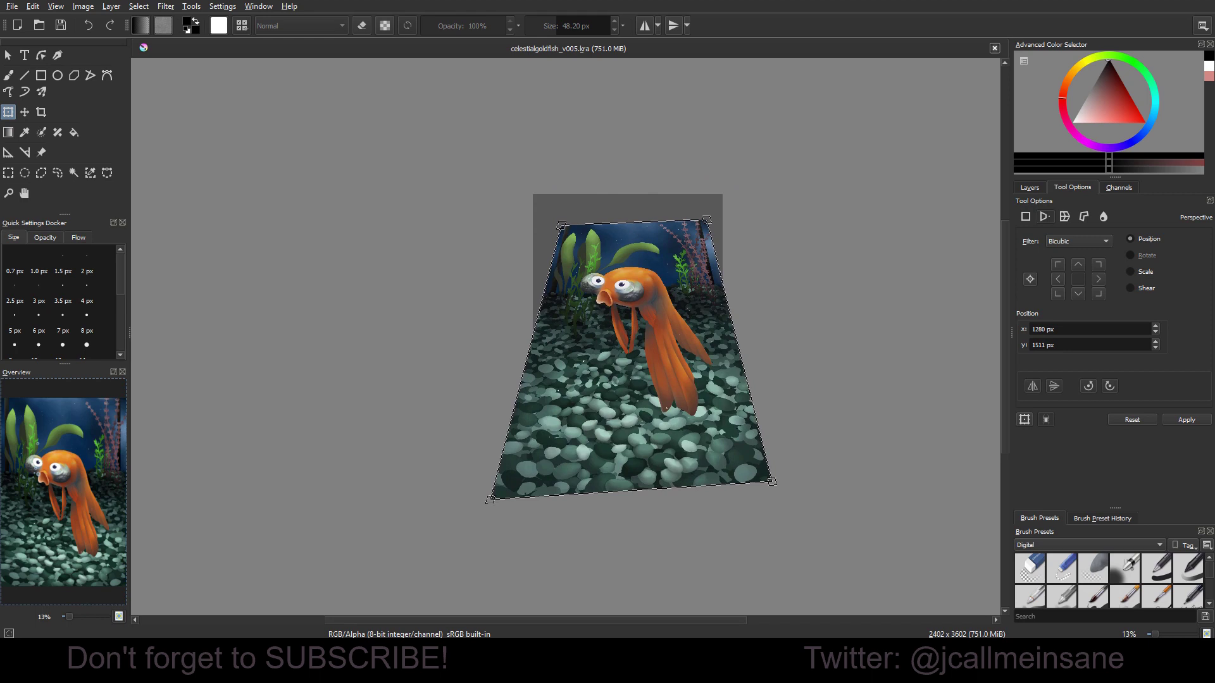
drag(612, 246, 602, 247)
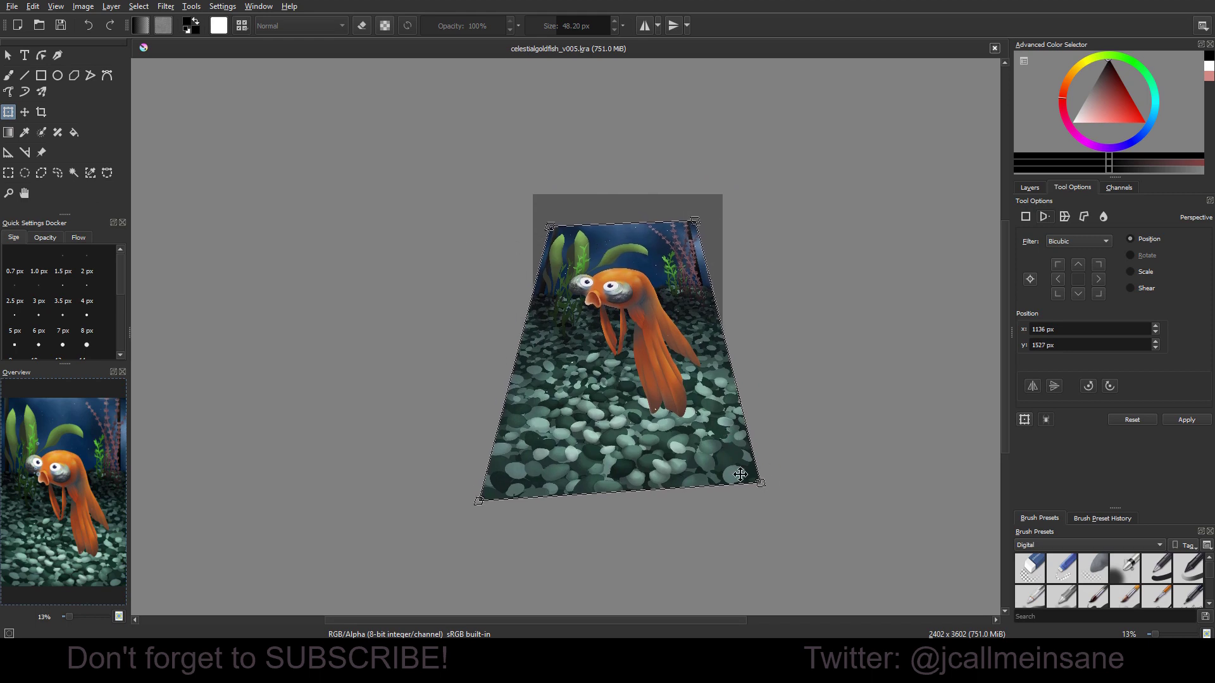
drag(482, 512, 488, 488)
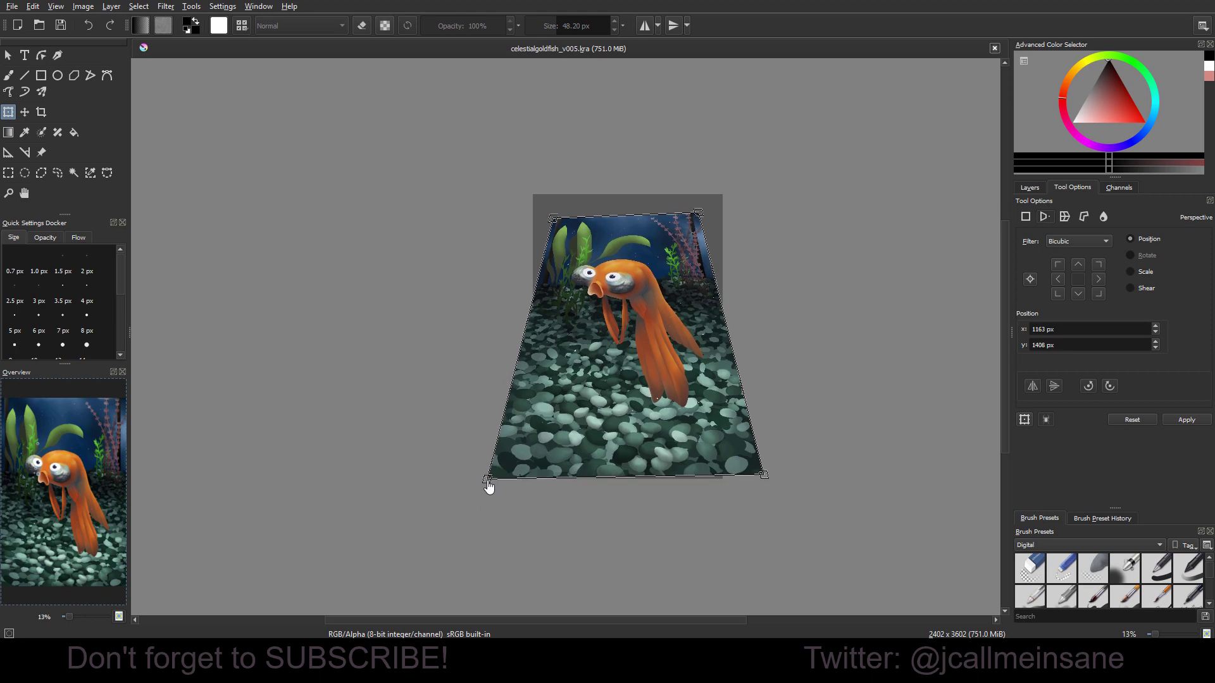
click(1042, 187)
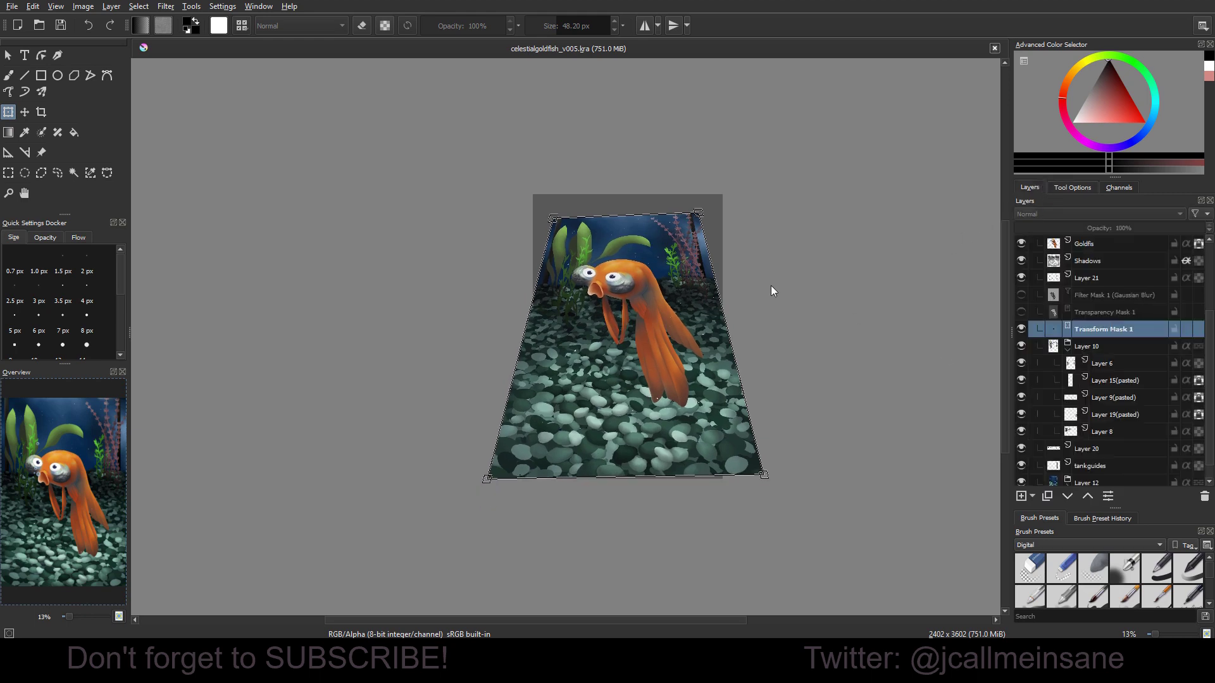
Step: Apply the perspective transform and toggle Transform Mask 1 repeatedly, ending with it hidden
key(Return)
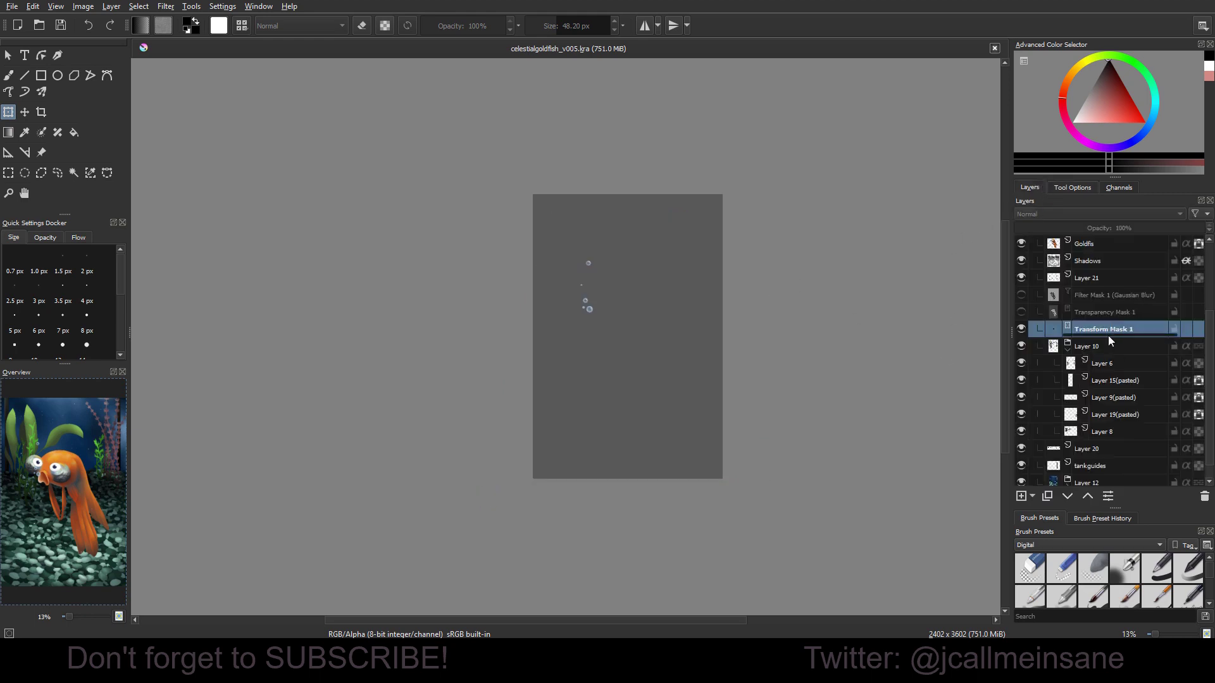
click(1020, 328)
click(1020, 328)
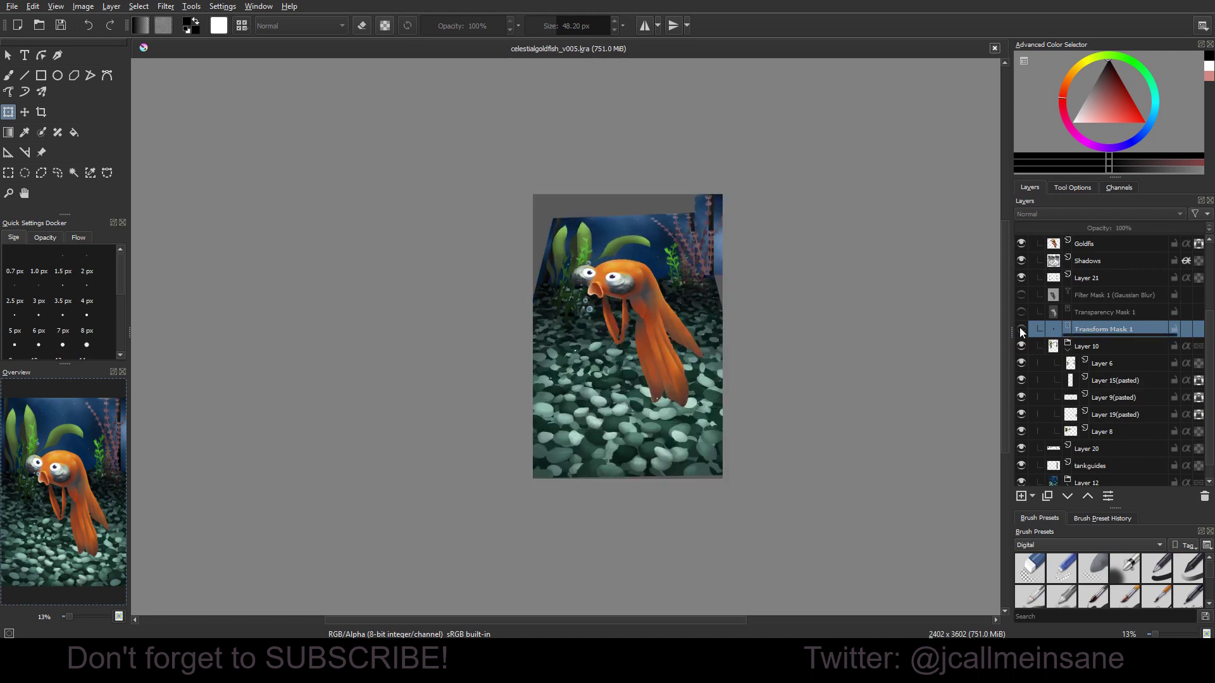
click(1020, 328)
click(1019, 328)
click(1020, 328)
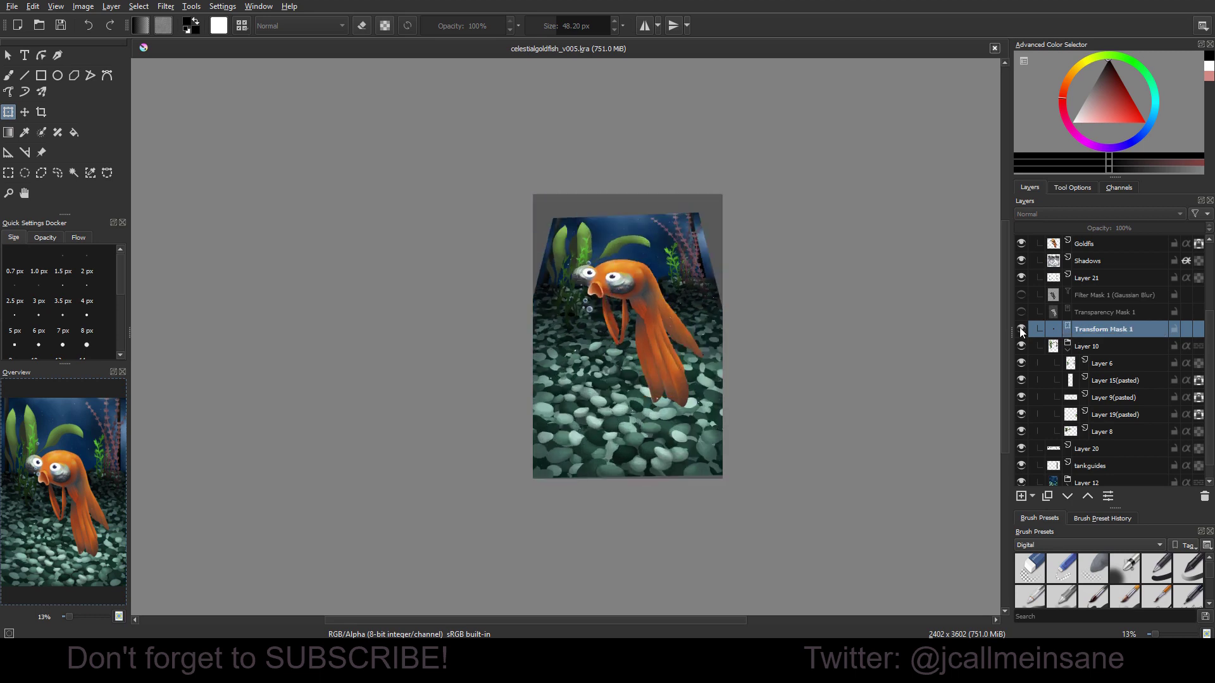
click(1021, 329)
click(1020, 329)
click(1021, 329)
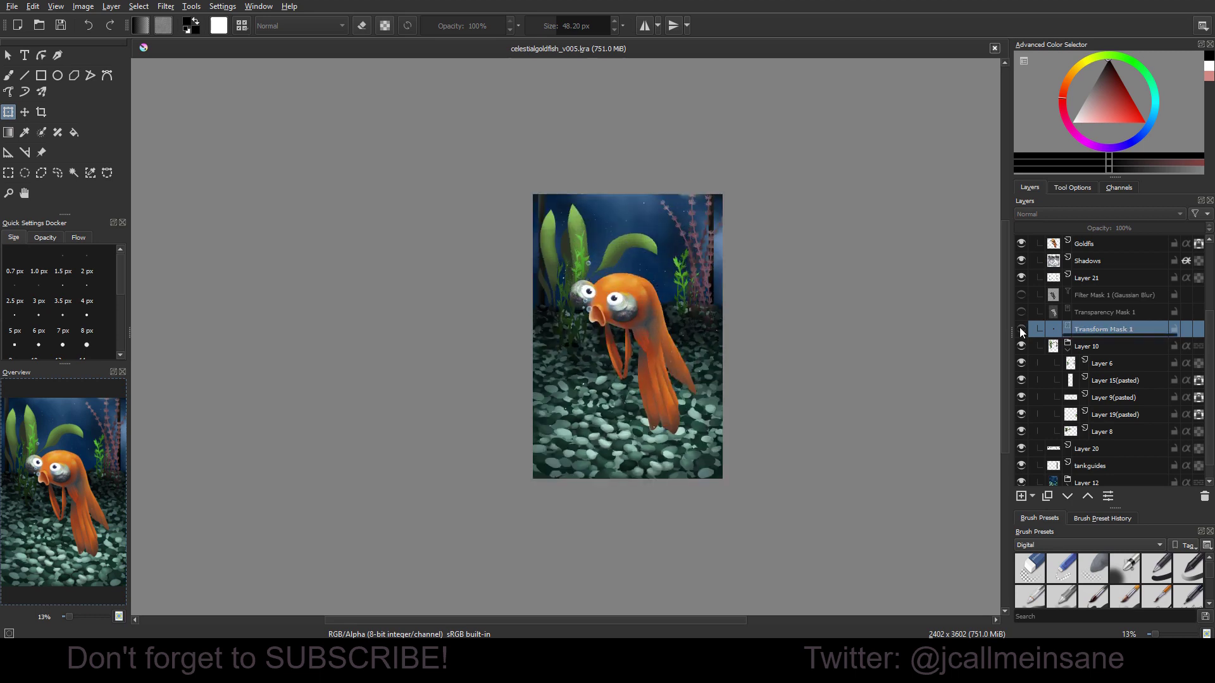
click(1021, 329)
click(1021, 329)
click(1020, 329)
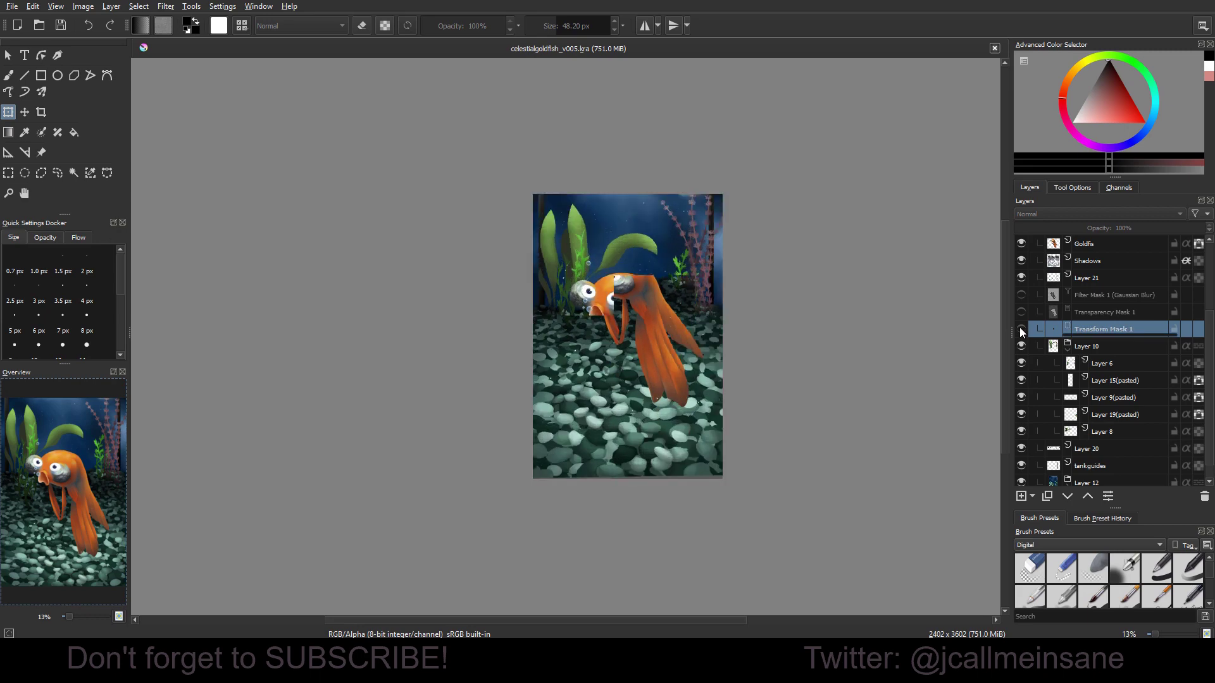
click(1021, 329)
click(1021, 329)
click(1021, 329)
click(1021, 329)
click(1021, 329)
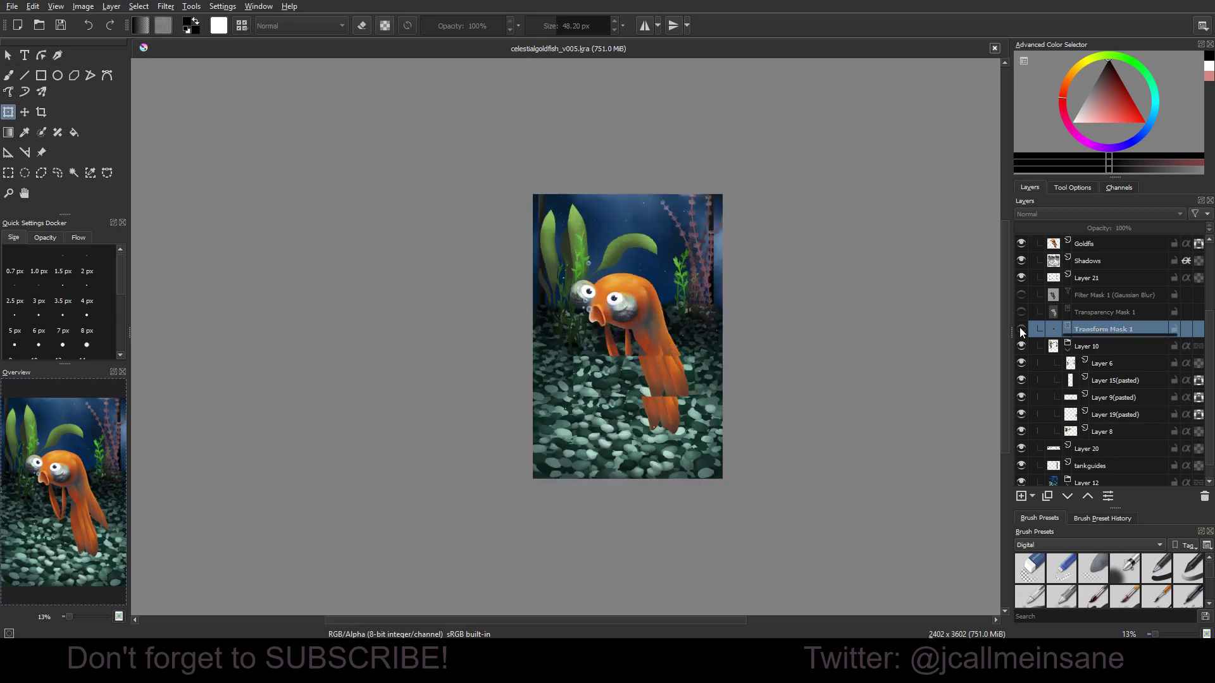
click(1021, 329)
click(1020, 329)
click(1020, 329)
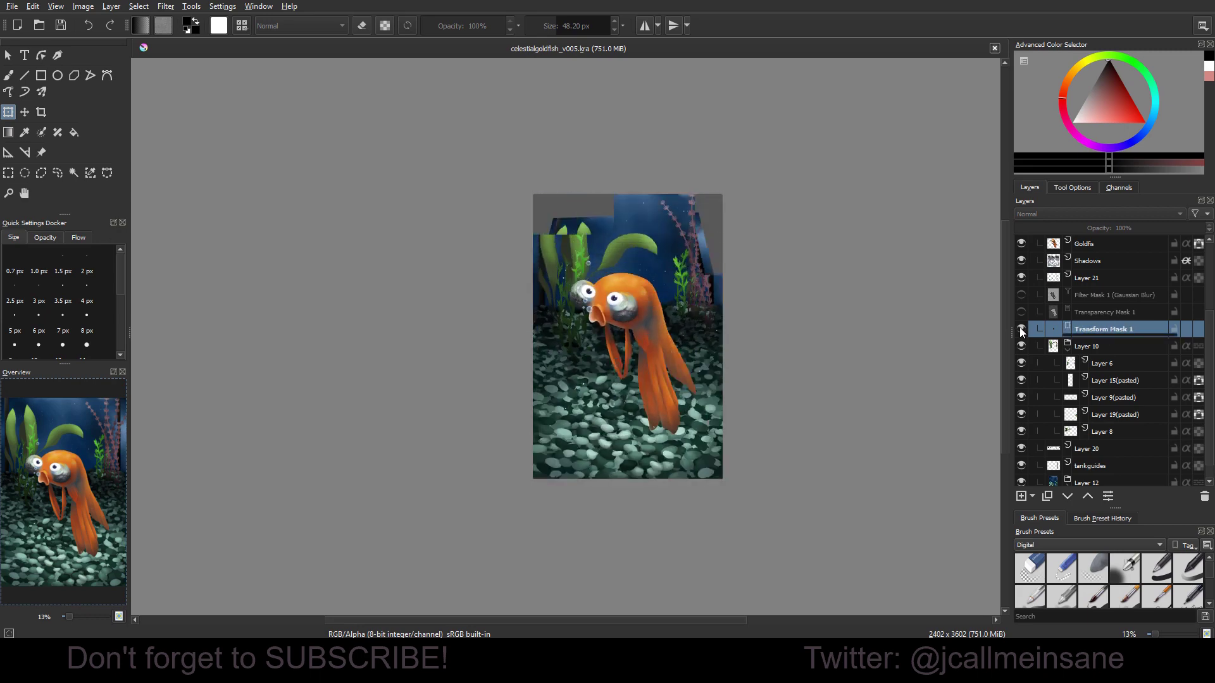
click(1021, 329)
click(1021, 329)
click(1021, 329)
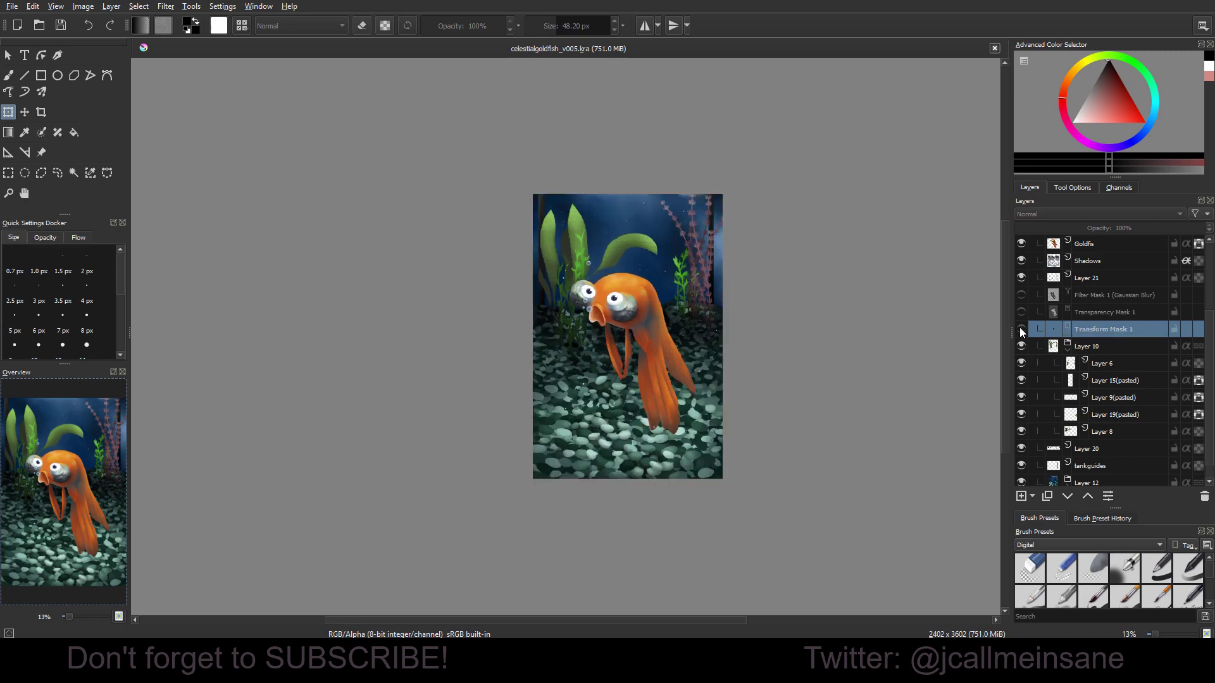
click(1021, 329)
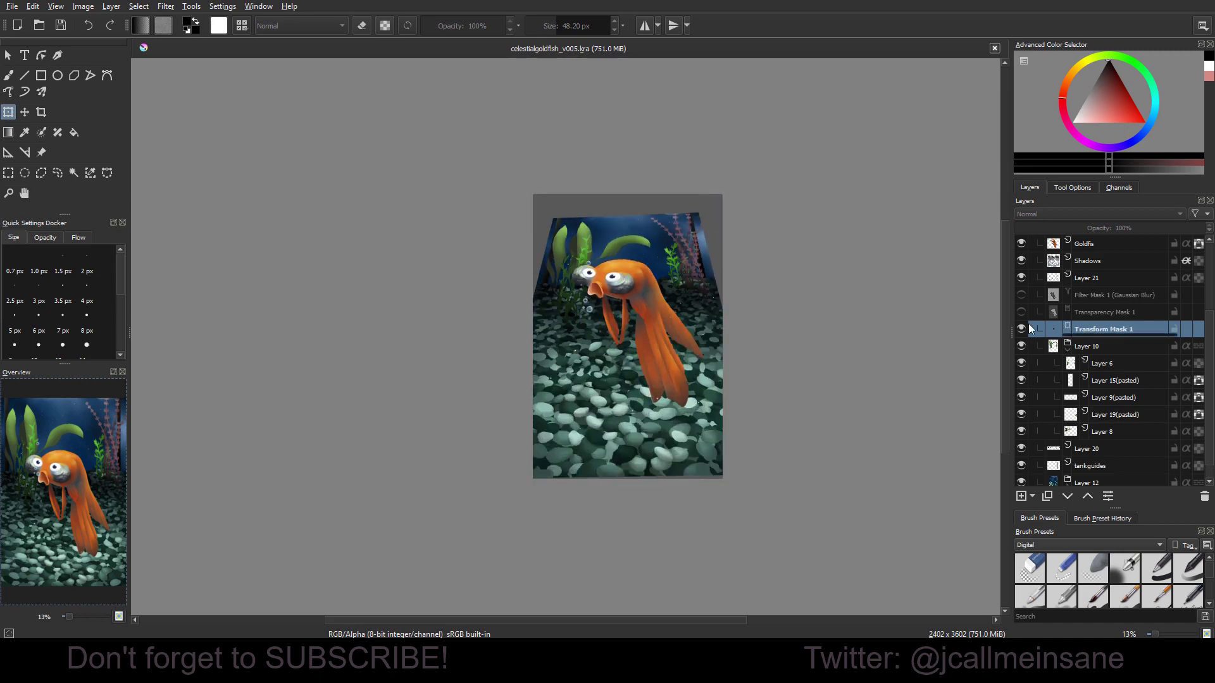
click(1020, 331)
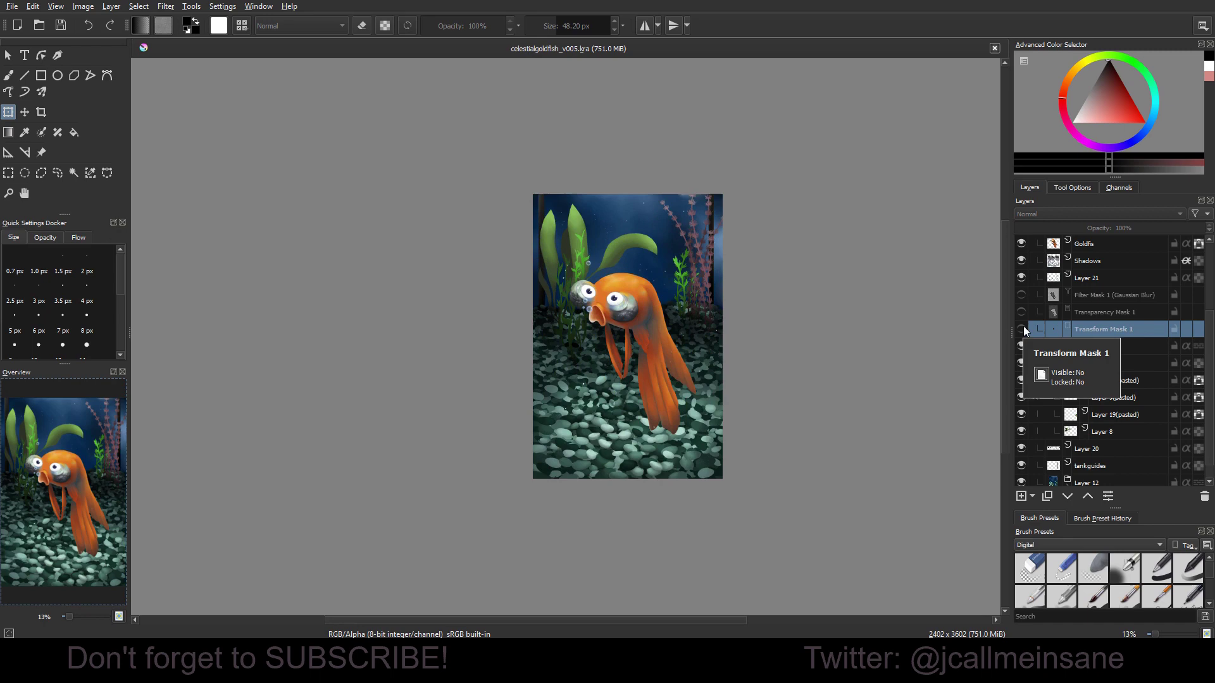
click(1021, 329)
click(1020, 329)
right_click(1025, 327)
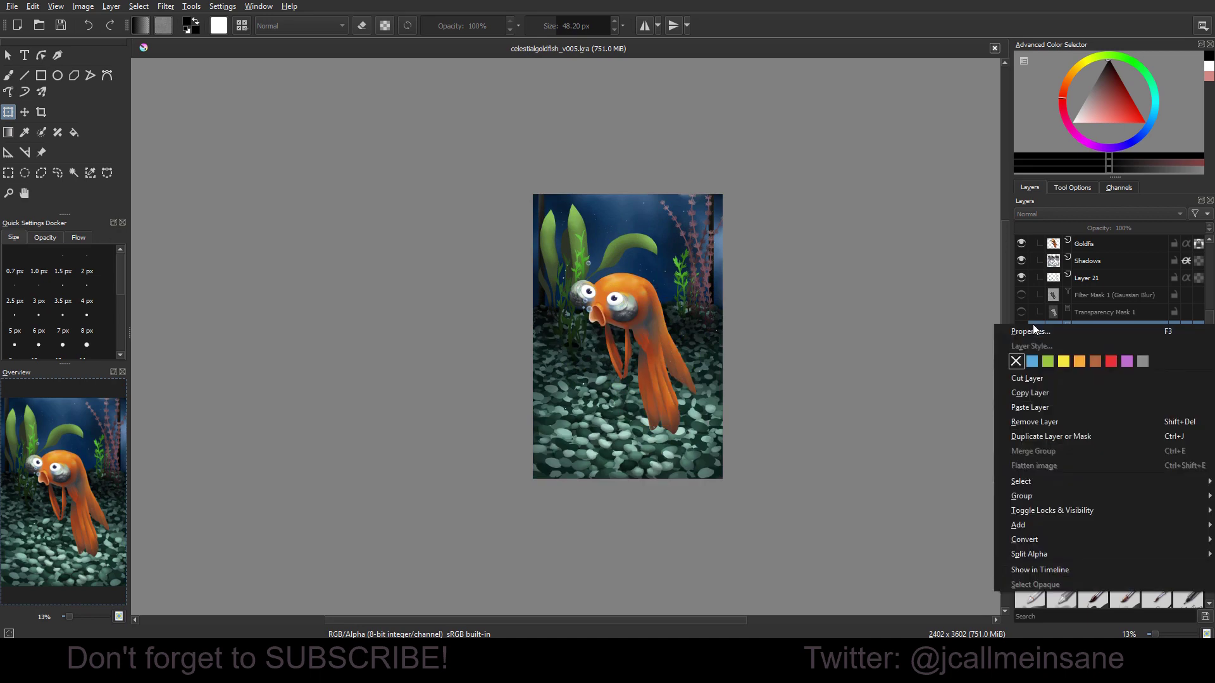
key(Escape)
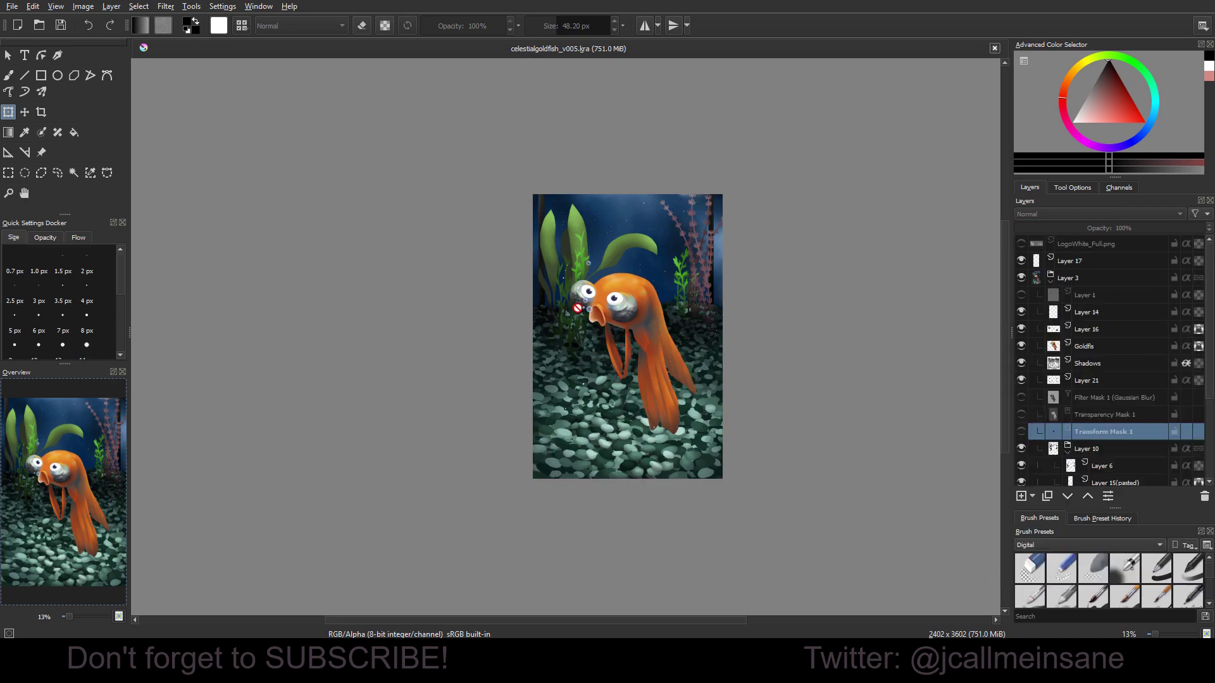
click(1021, 261)
click(1021, 261)
click(1020, 261)
click(1021, 261)
click(1021, 261)
click(1018, 264)
click(1018, 264)
click(1019, 264)
click(1050, 279)
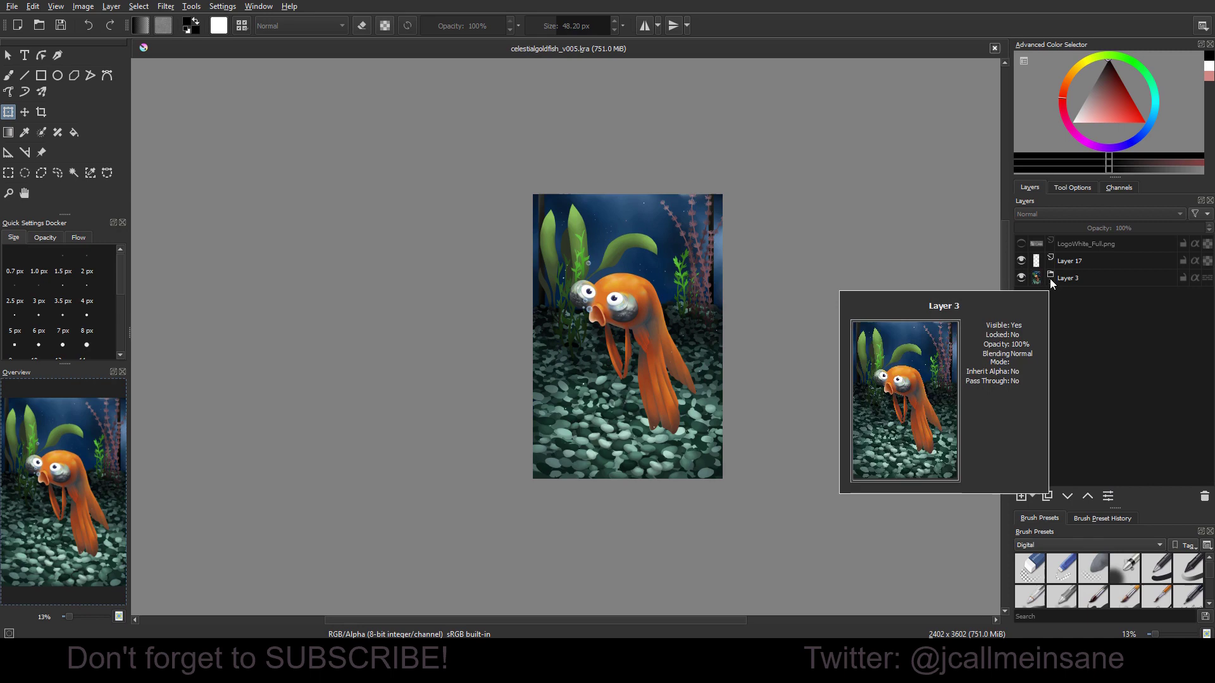
click(1050, 279)
scroll(1087, 347, down, 1)
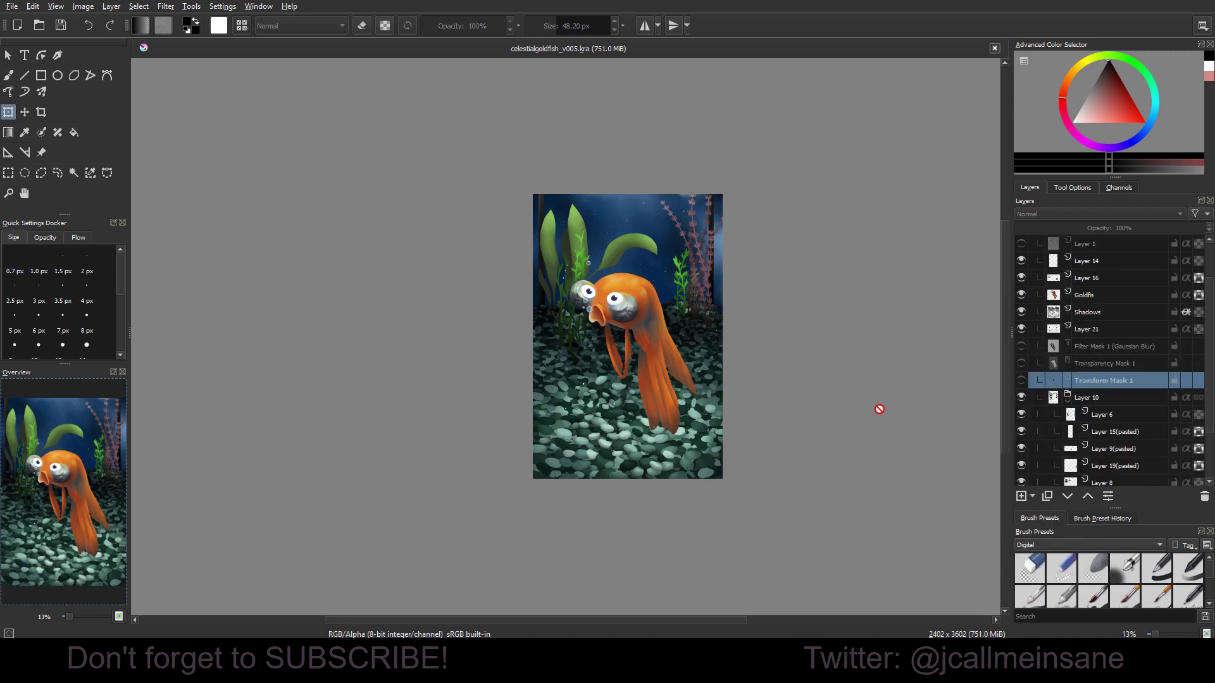
click(1020, 382)
click(1020, 382)
click(1021, 382)
click(1021, 382)
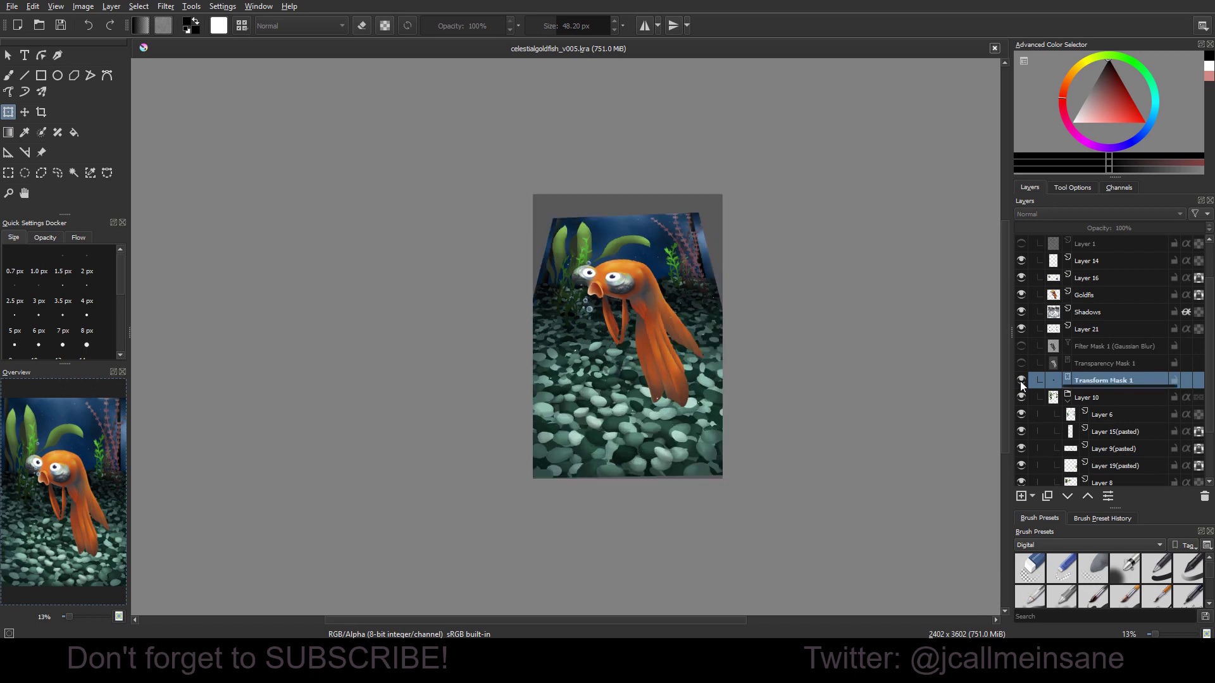
click(1021, 381)
click(1021, 382)
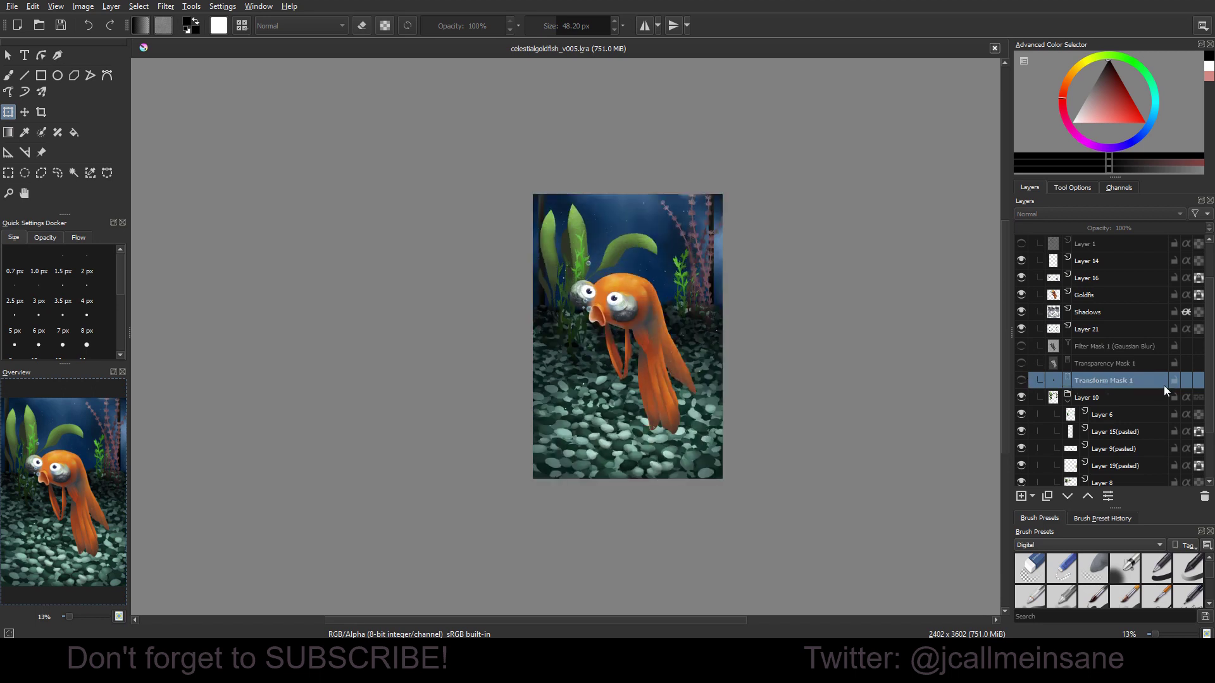
Step: Delete Transform Mask 1 and Transparency Mask 1
click(1204, 496)
click(1106, 367)
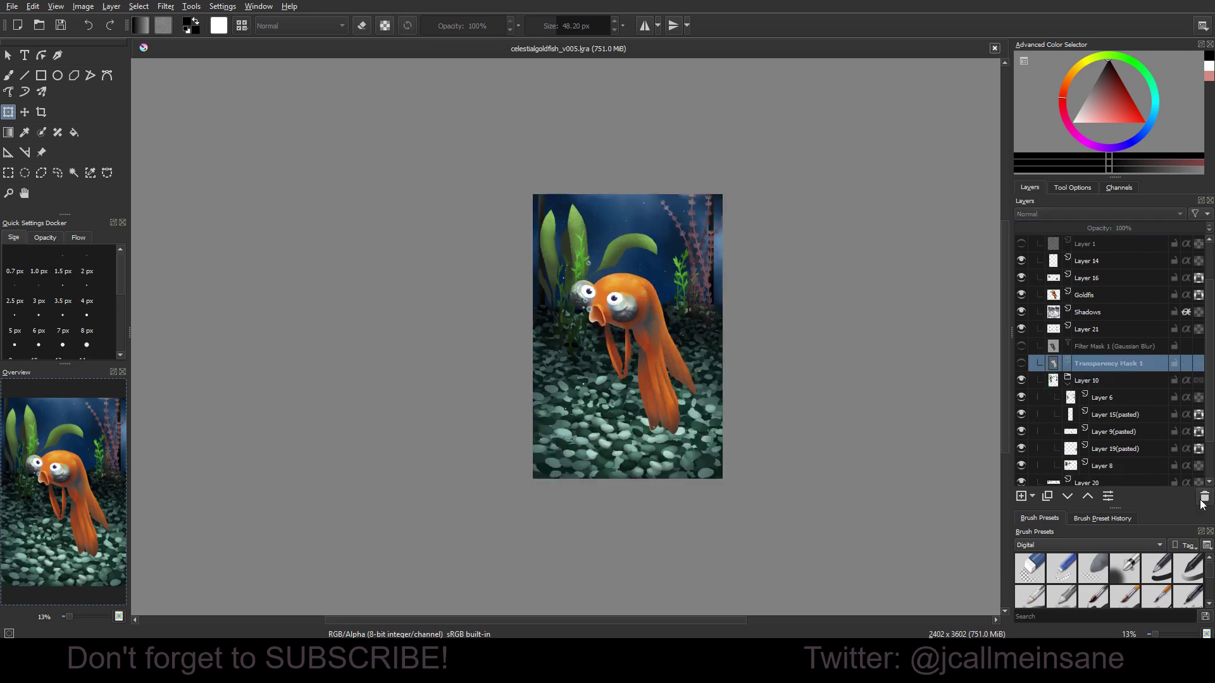
click(1204, 496)
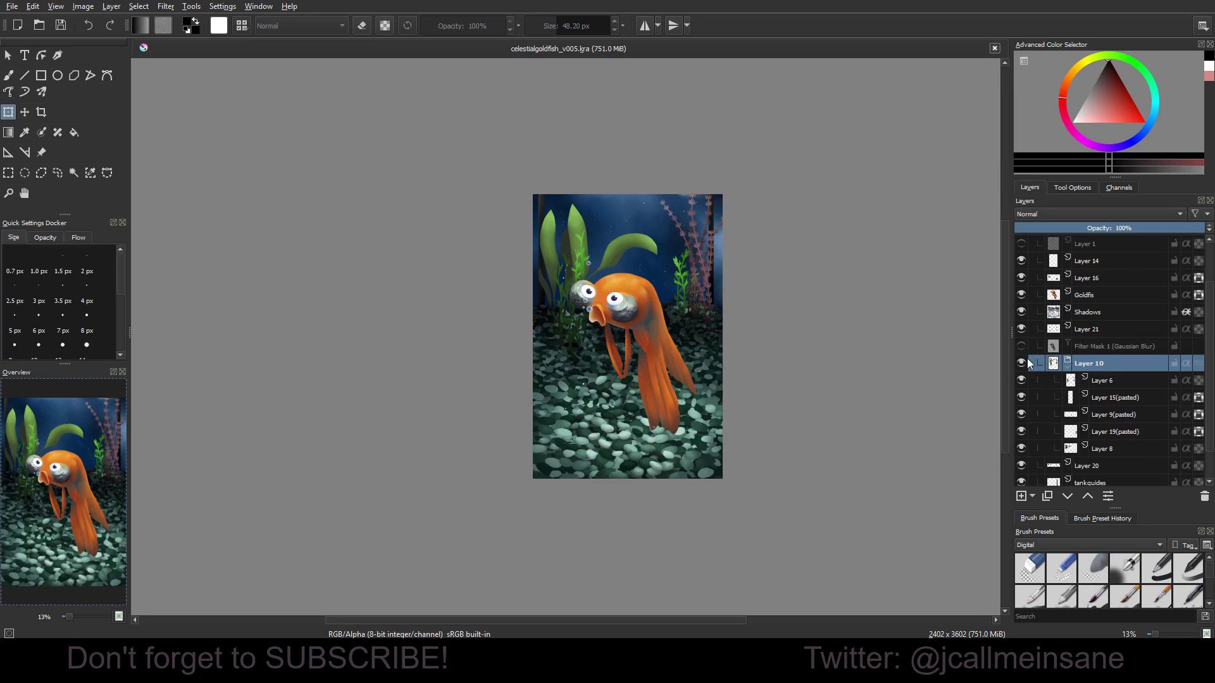
Step: Collapse the Layer 10 group and hide all the painted layers
click(1069, 367)
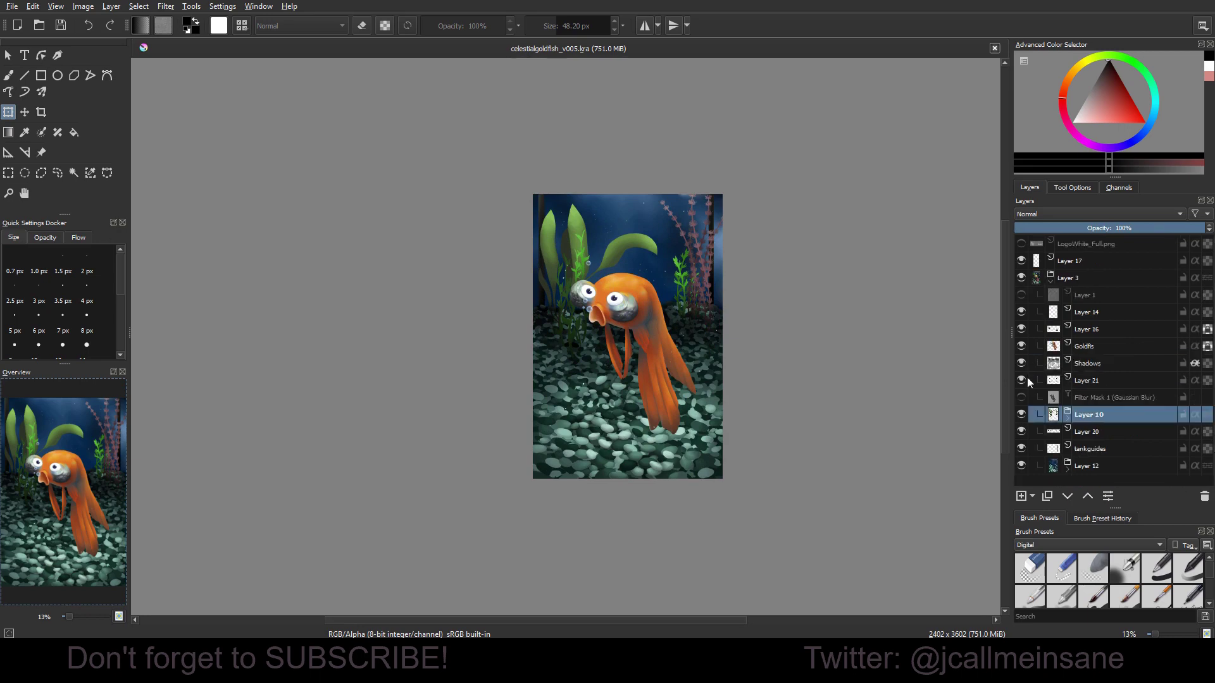
drag(1021, 419, 1021, 467)
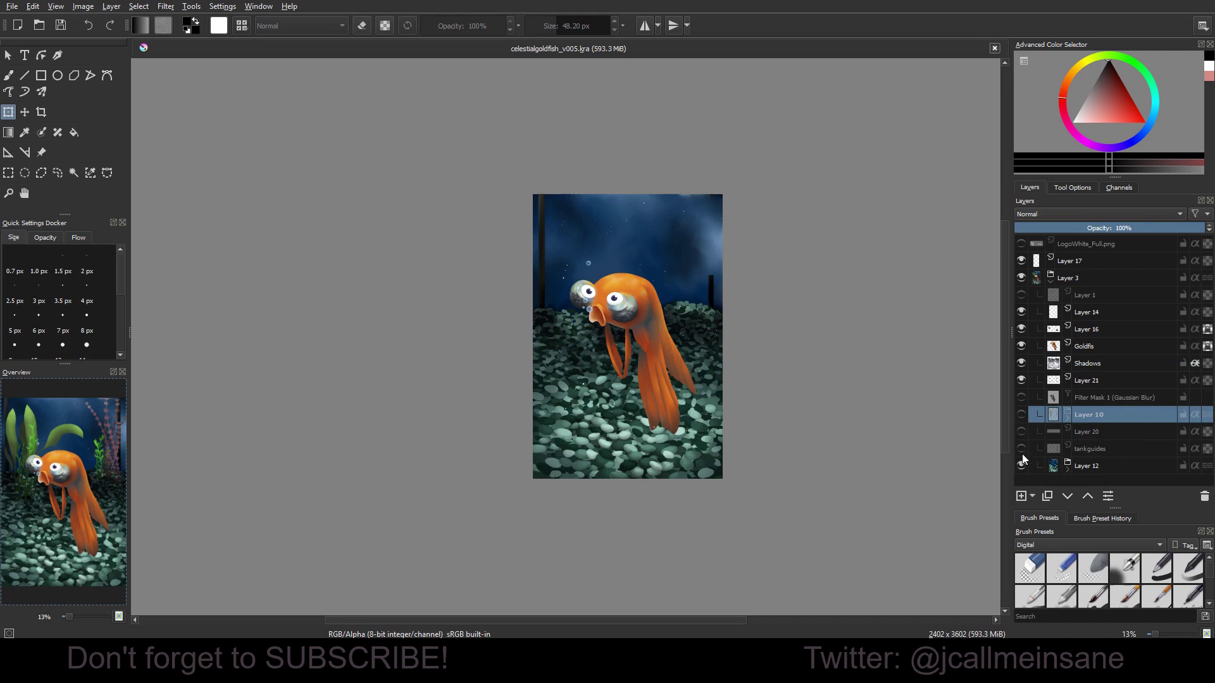
drag(1021, 346, 1021, 393)
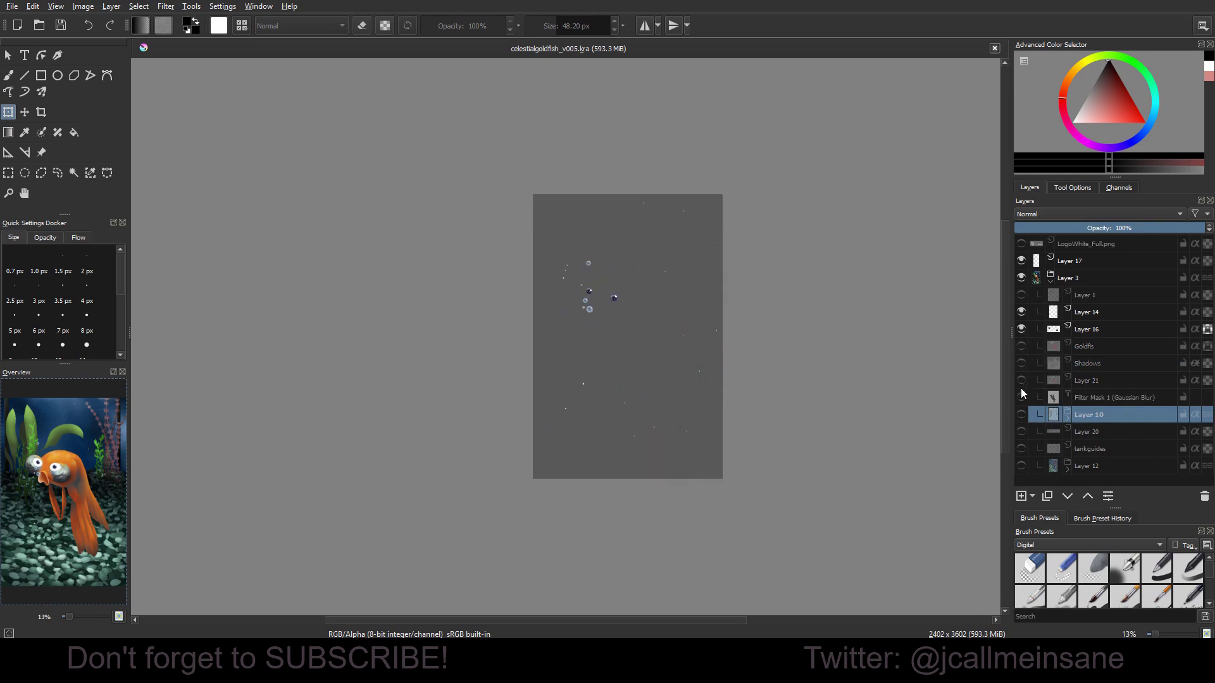
drag(1021, 312, 1024, 333)
Step: Show Layer 1's fish sketch, make it current, and raise its opacity to 100%
click(1021, 294)
click(1086, 295)
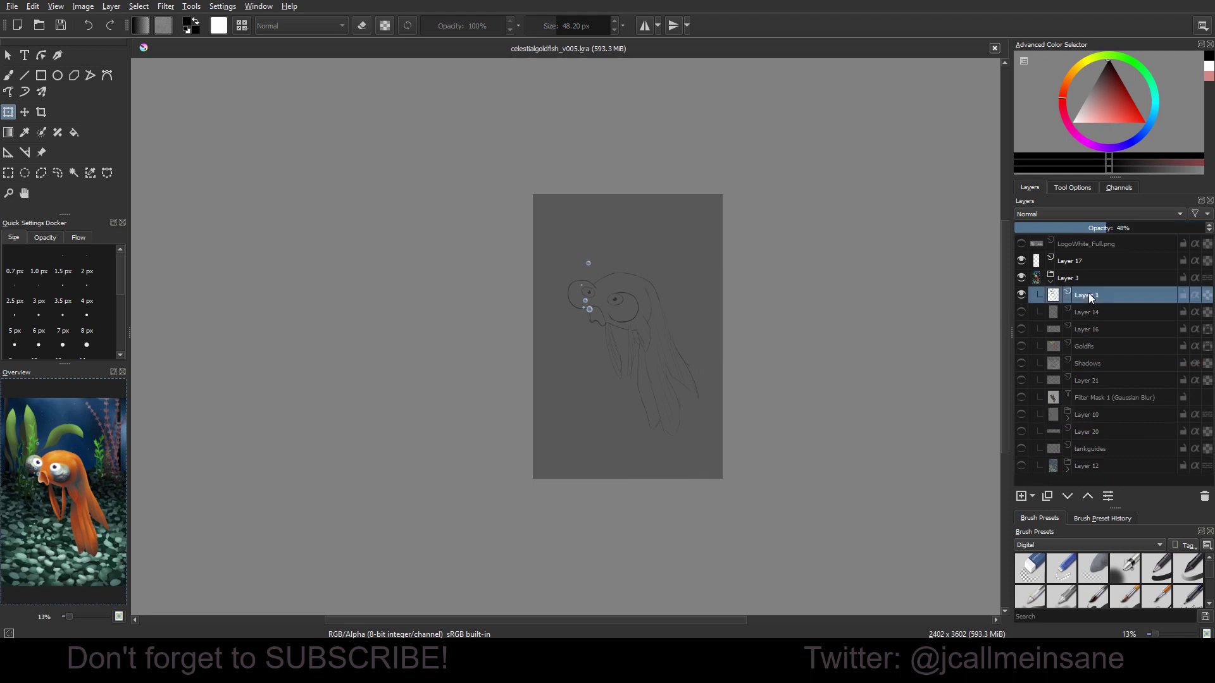
scroll(694, 342, up, 3)
drag(1099, 228, 1203, 227)
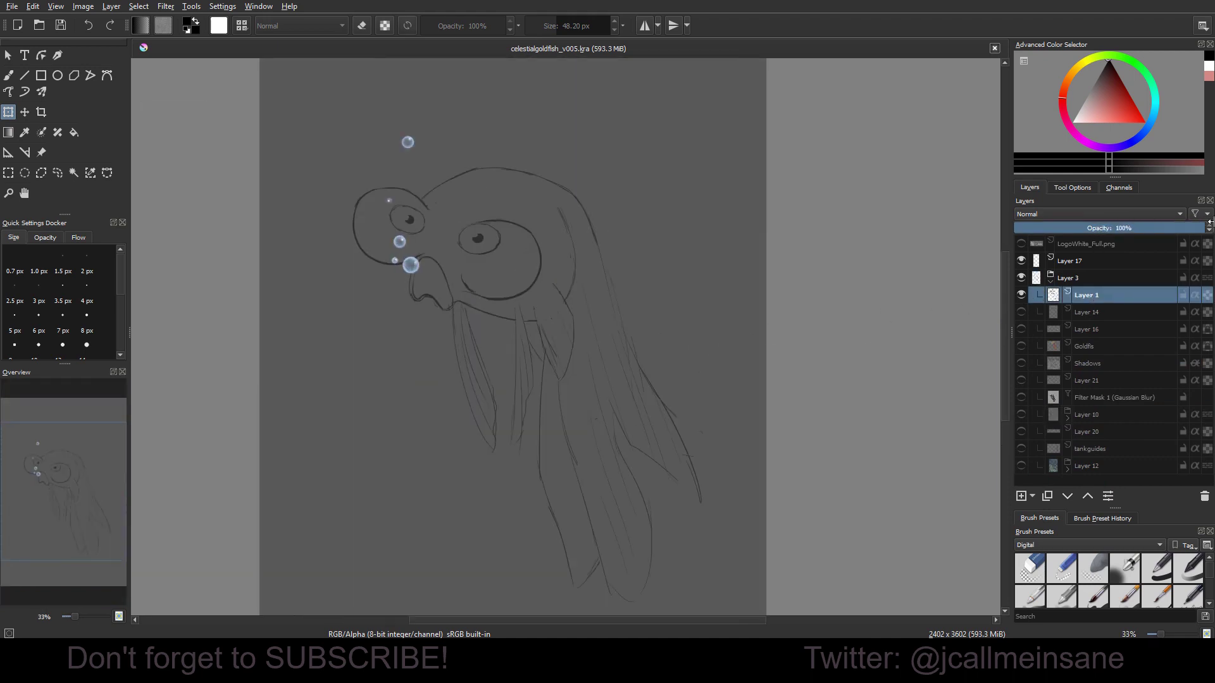
Step: Add a colorize mask to Layer 1 and pick a pink-red brush colour
right_click(1072, 295)
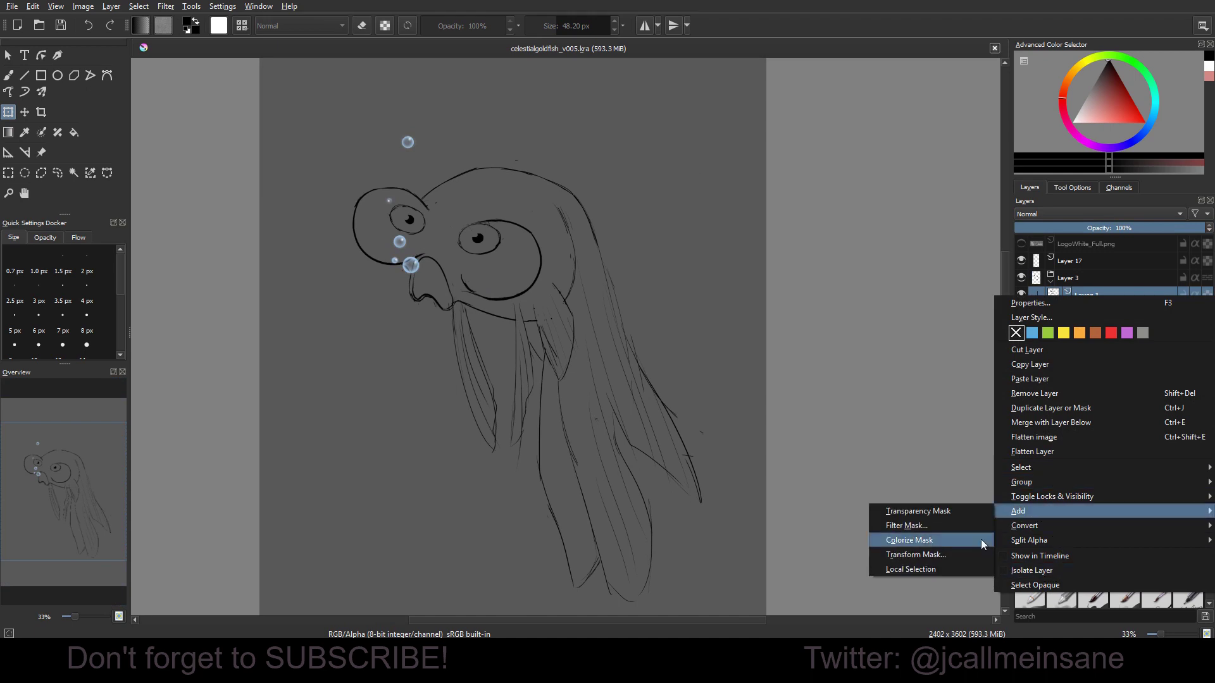
click(966, 545)
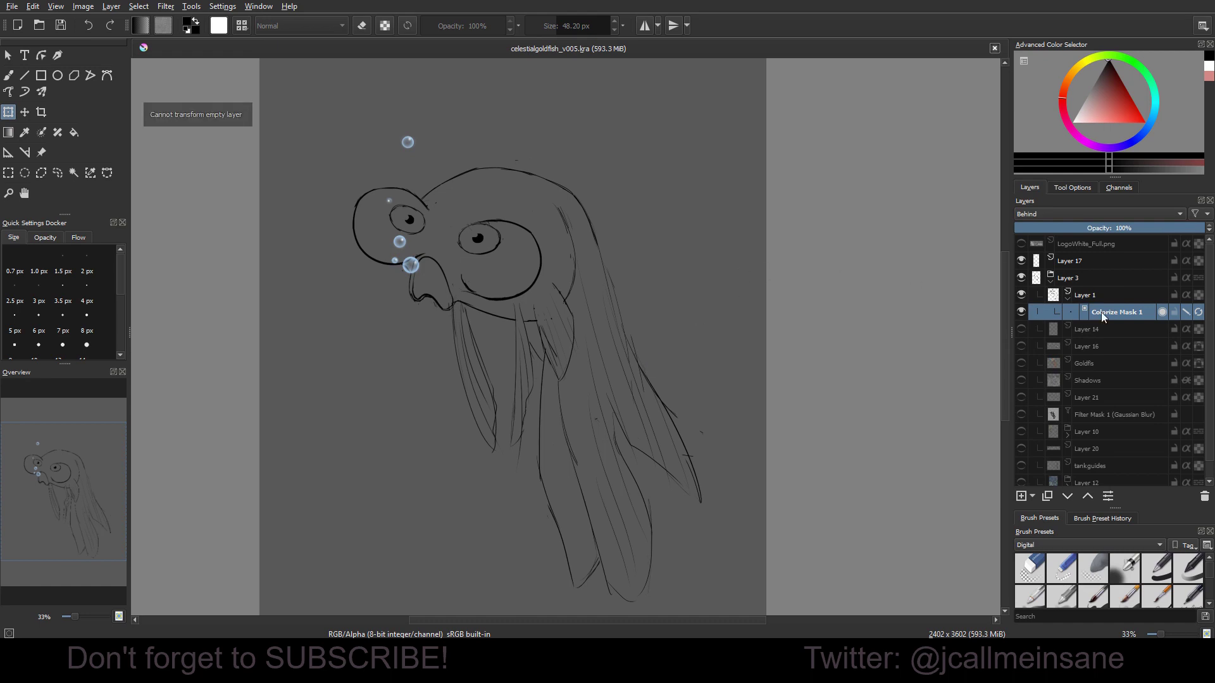
key(b)
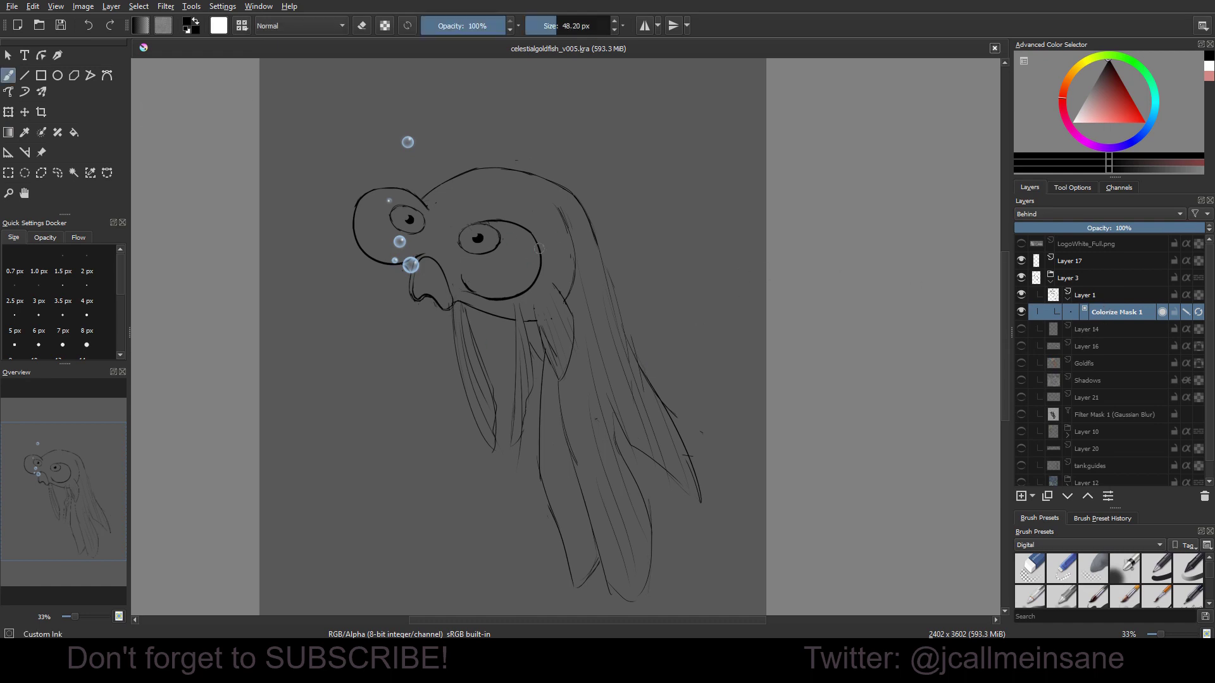
click(1023, 61)
click(753, 465)
click(1109, 116)
Step: Paint a pink stroke down the fish's body and green strokes near its mouth and eye
drag(541, 239, 610, 410)
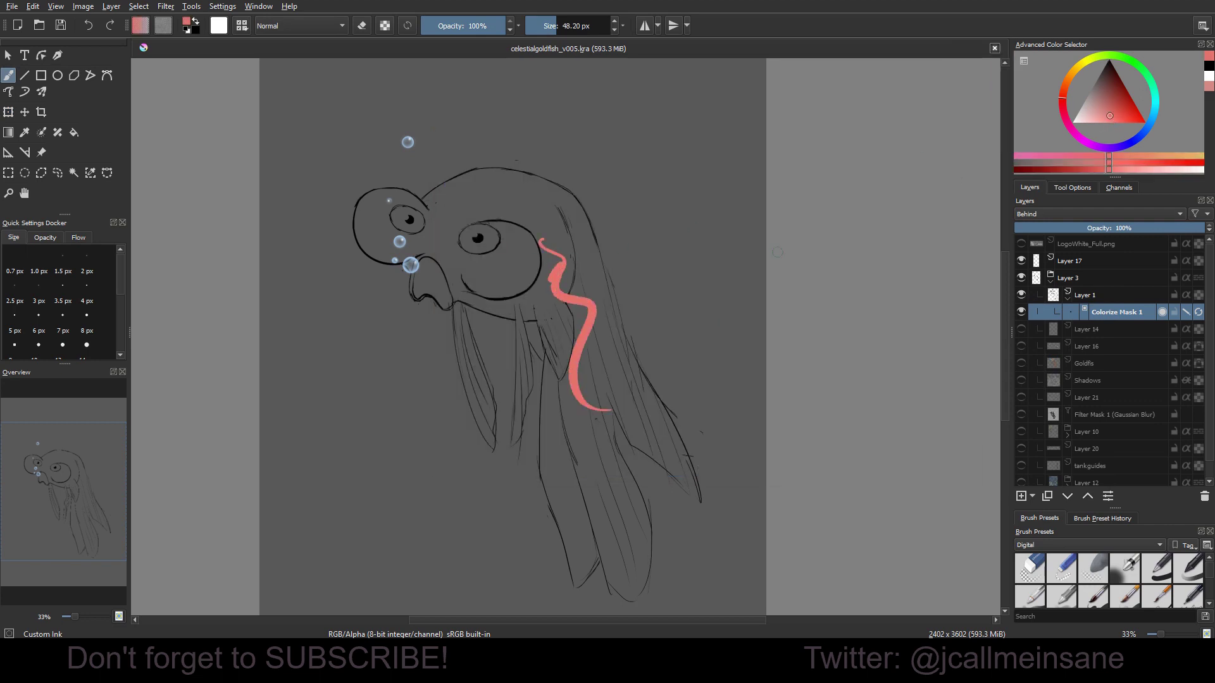
click(1114, 56)
drag(462, 292, 482, 399)
drag(426, 255, 479, 238)
click(1081, 190)
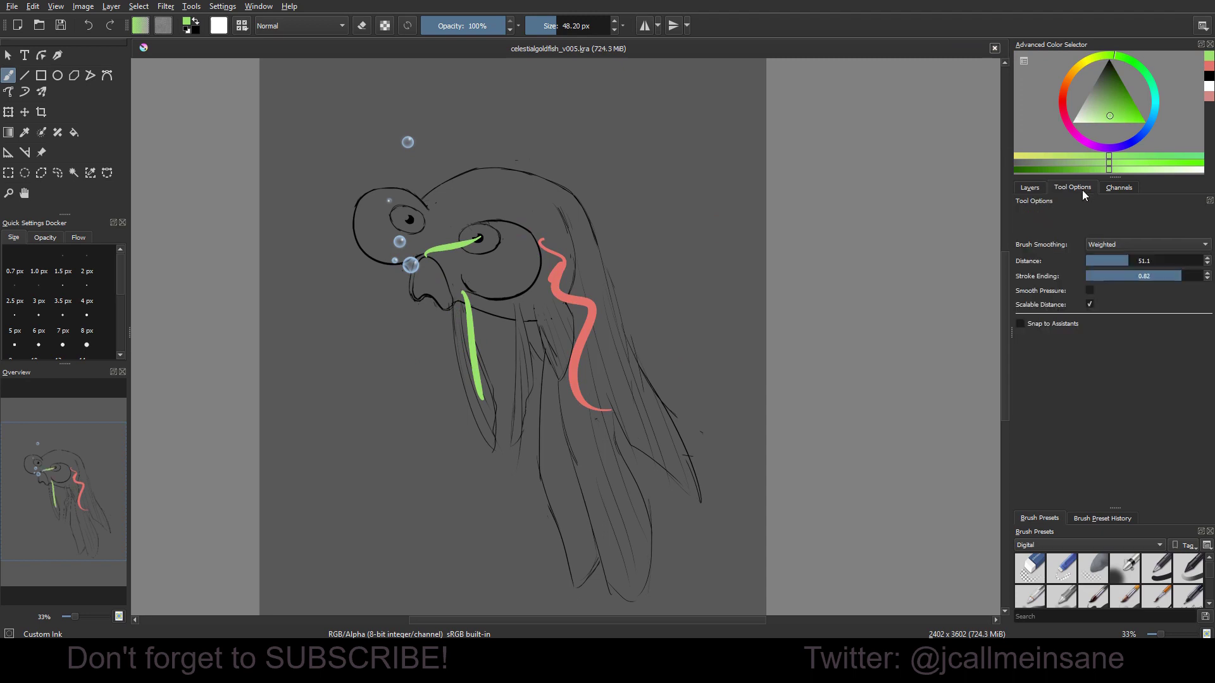
Step: Select Layer 1 and let Colorize Mask 1 fill the goldfish pink on a green background
click(1039, 189)
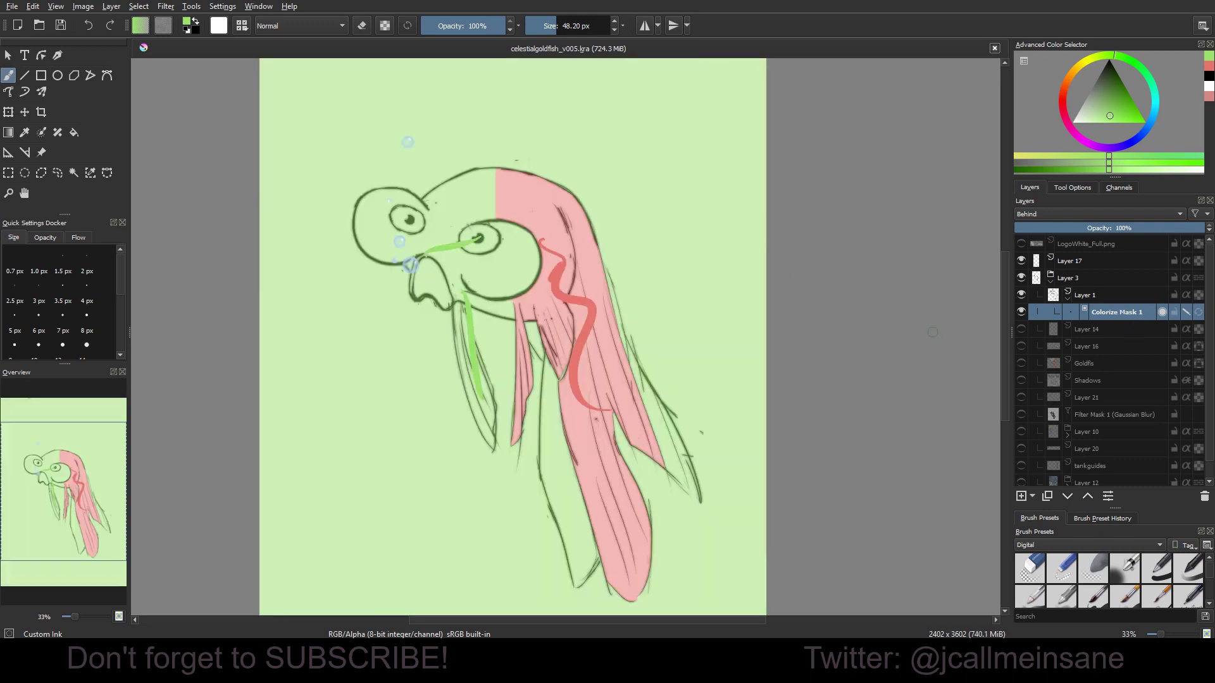
scroll(842, 264, down, 1)
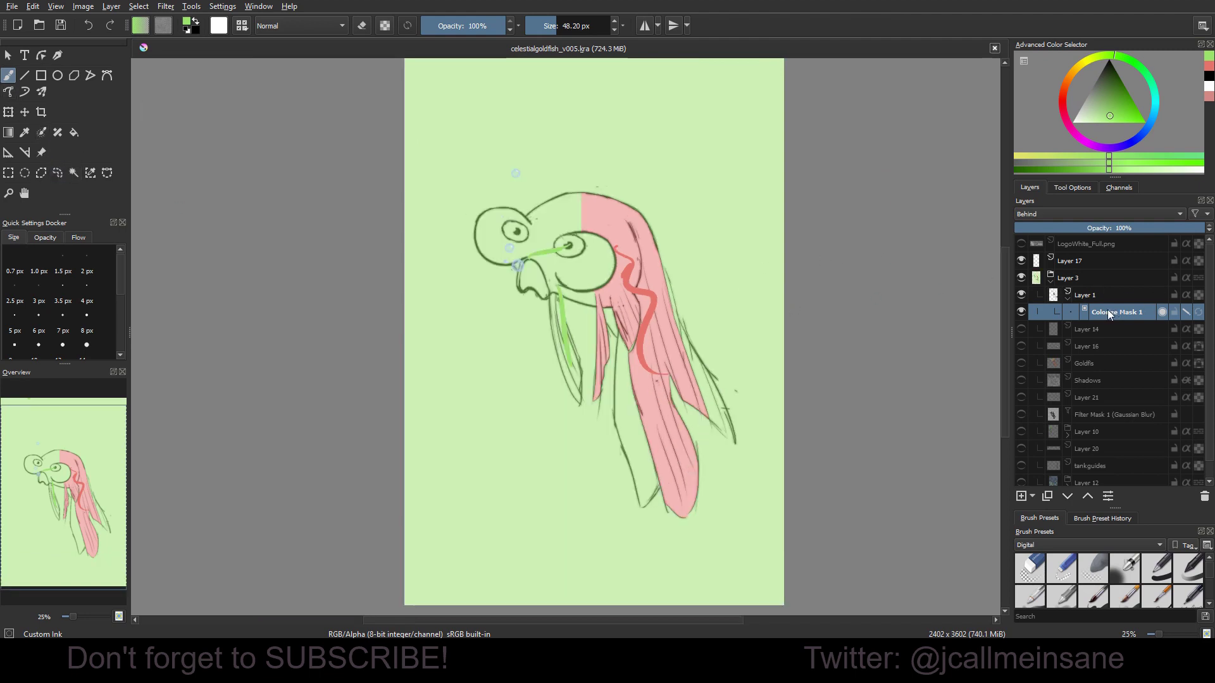
click(1082, 294)
right_click(1082, 295)
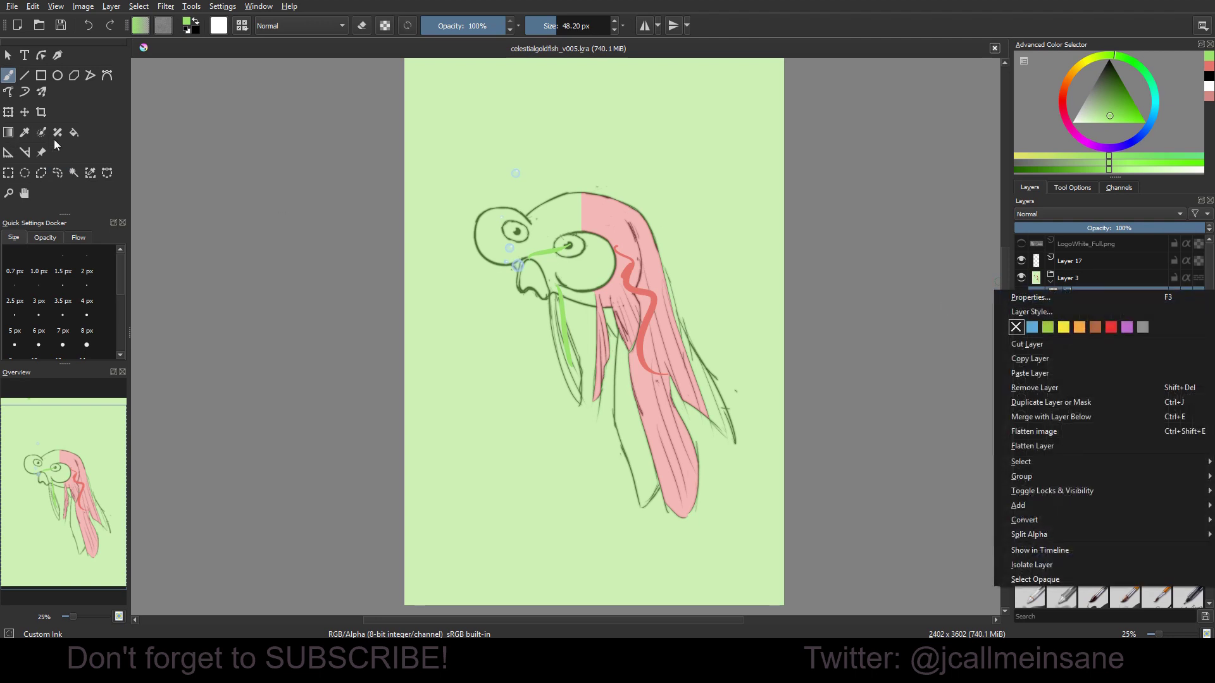
key(Escape)
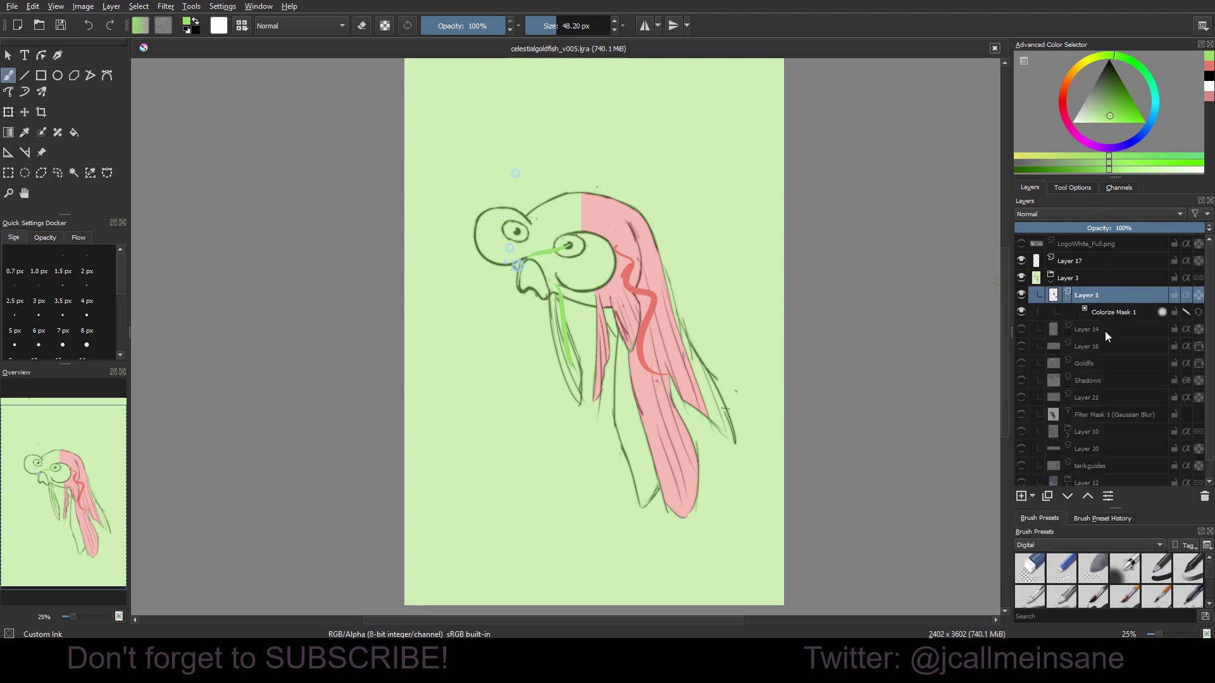
scroll(726, 327, up, 2)
scroll(726, 327, down, 2)
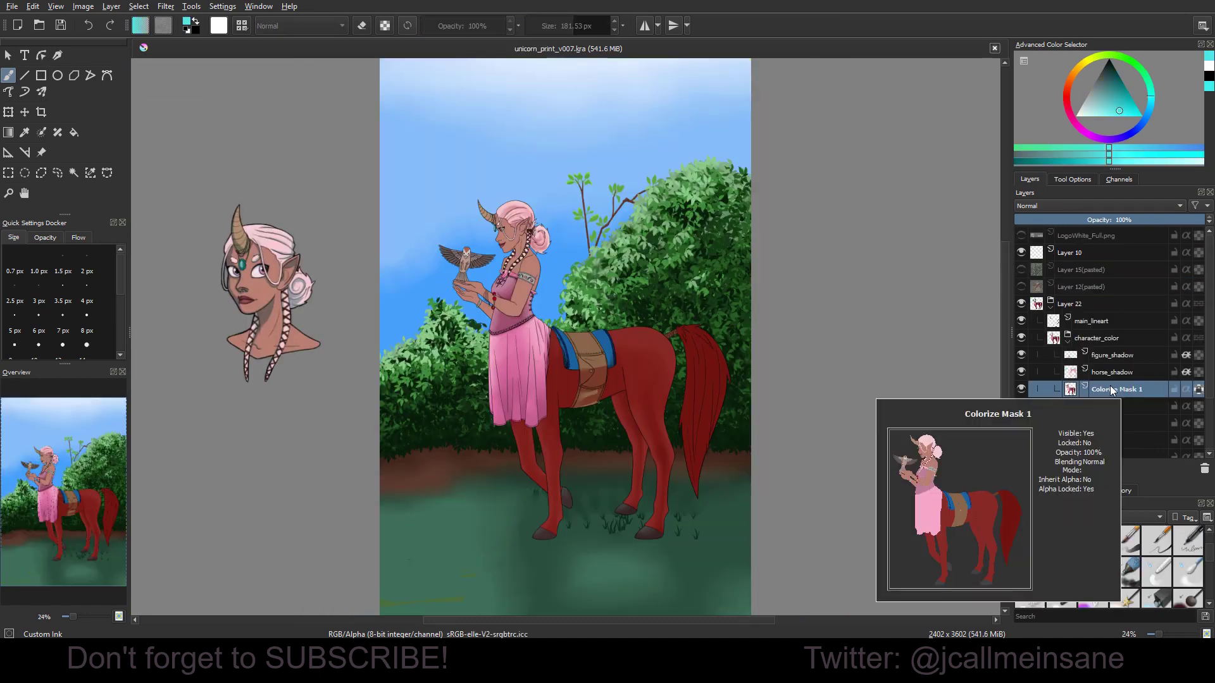
Step: Add Selection 1 as a local selection under Colorize Mask 1 and make it the active selection
right_click(1112, 390)
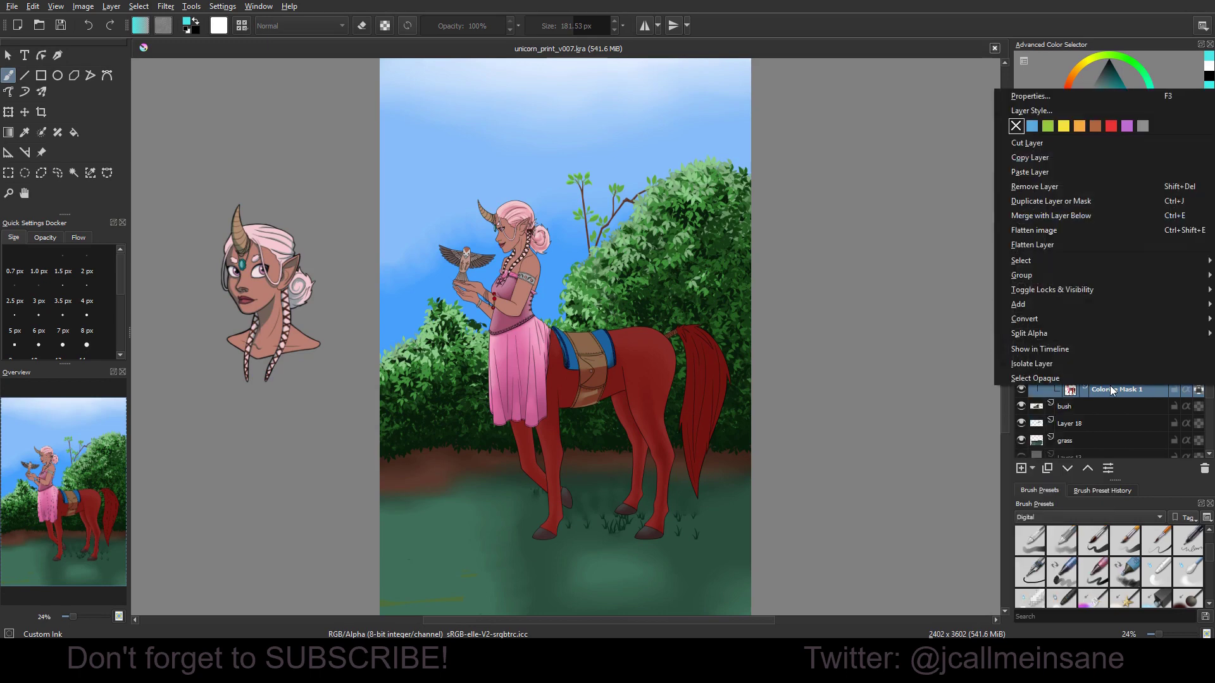
mouse_move(1048, 309)
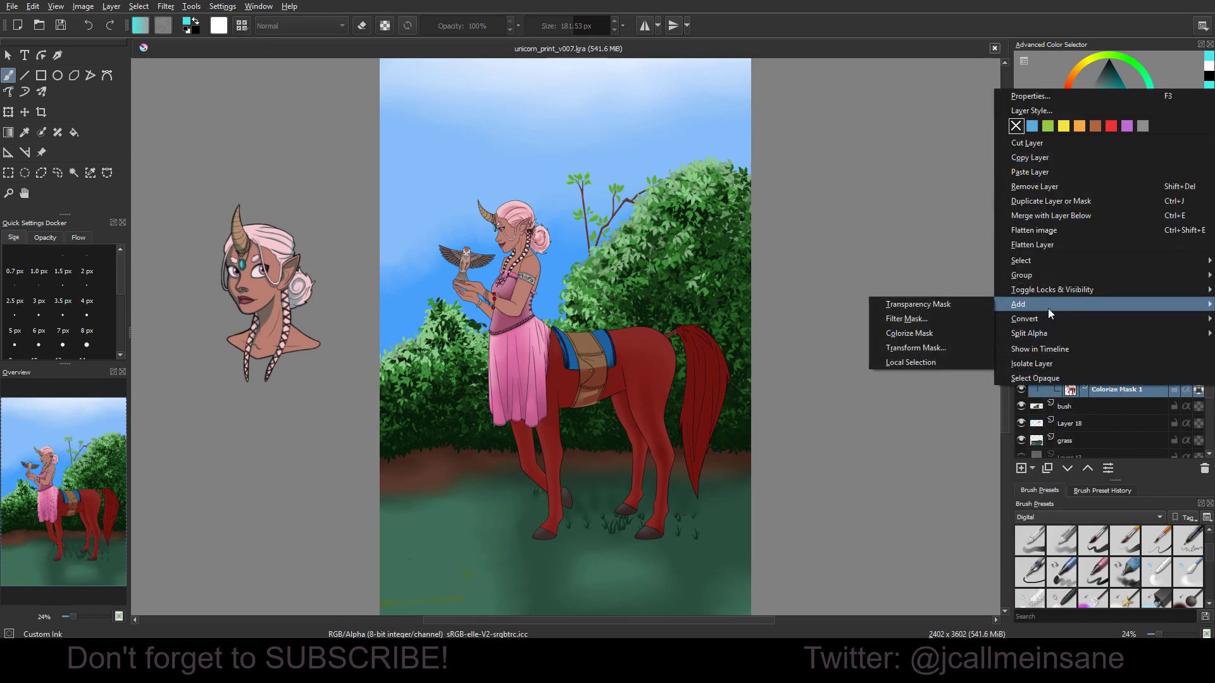
click(940, 362)
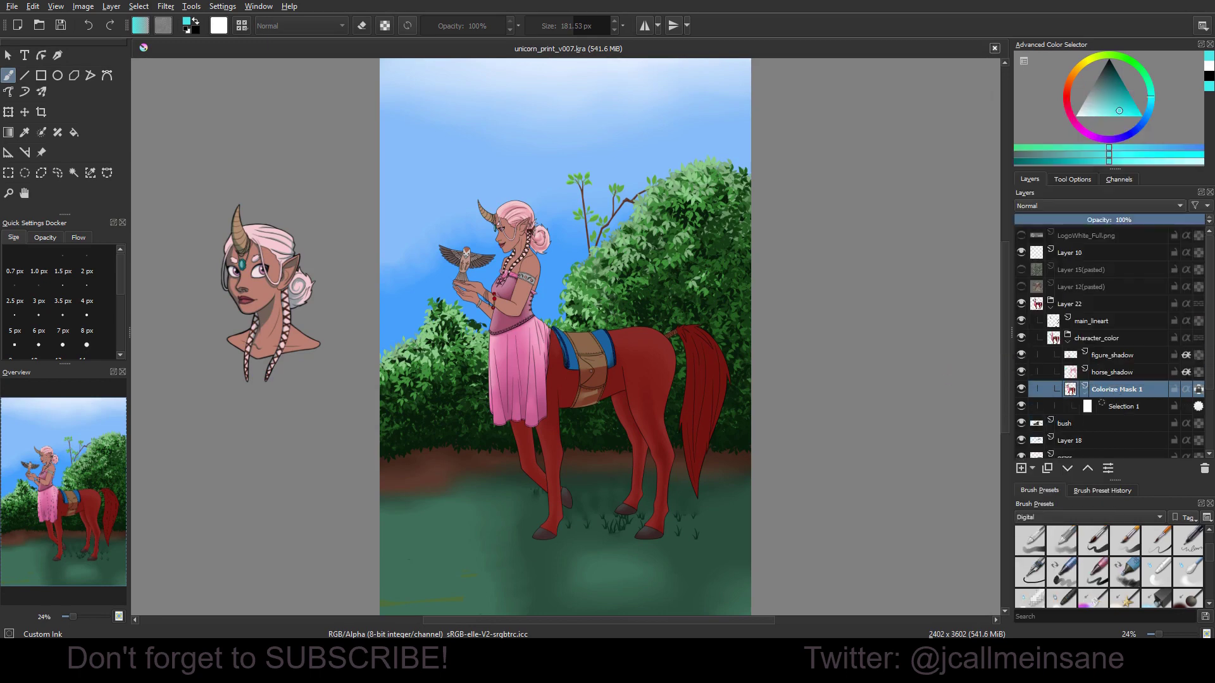
click(1117, 410)
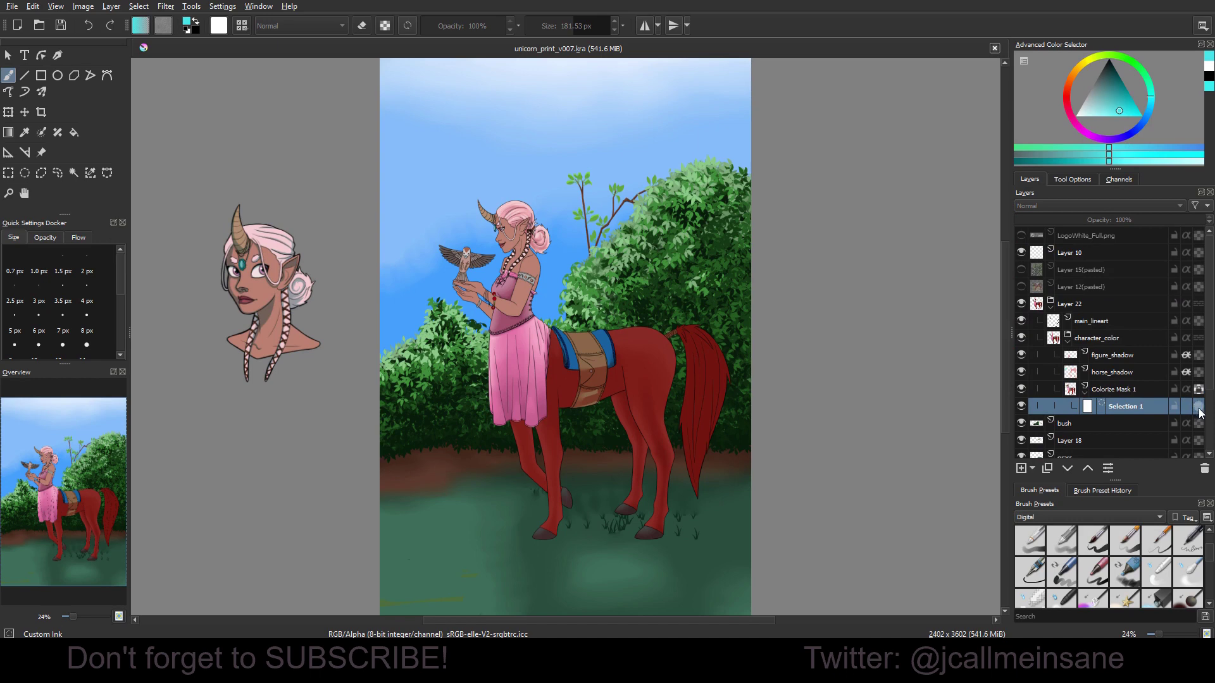
click(1198, 408)
click(1145, 392)
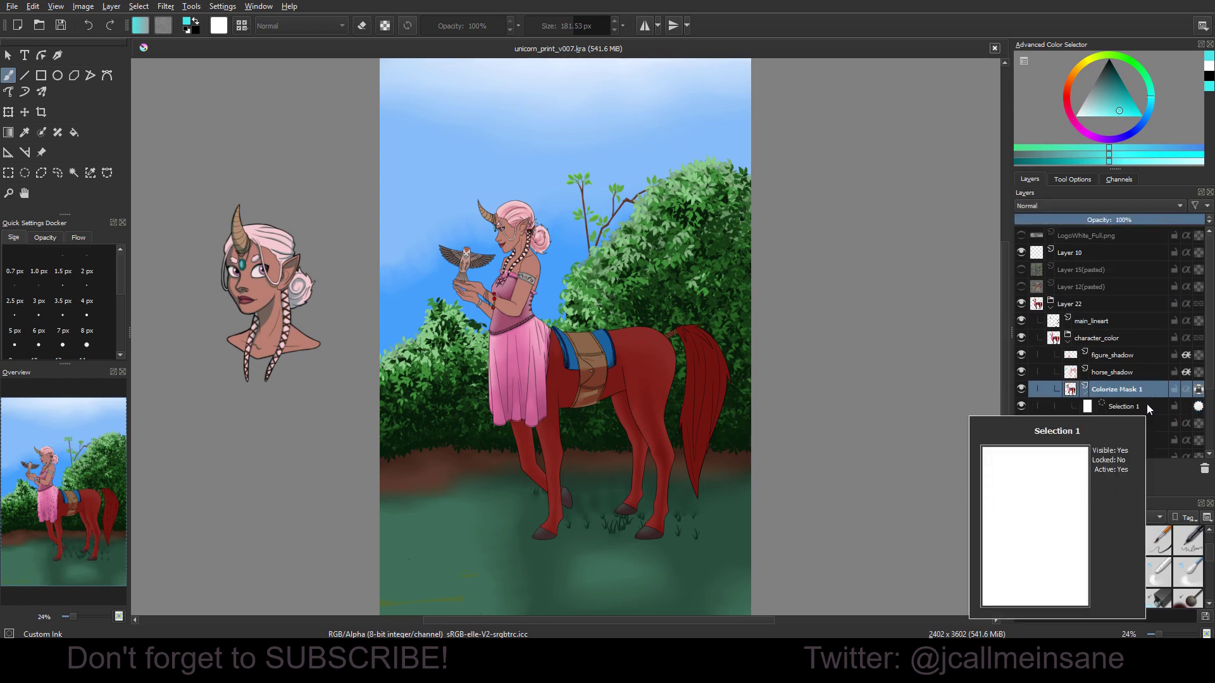
mouse_move(1145, 393)
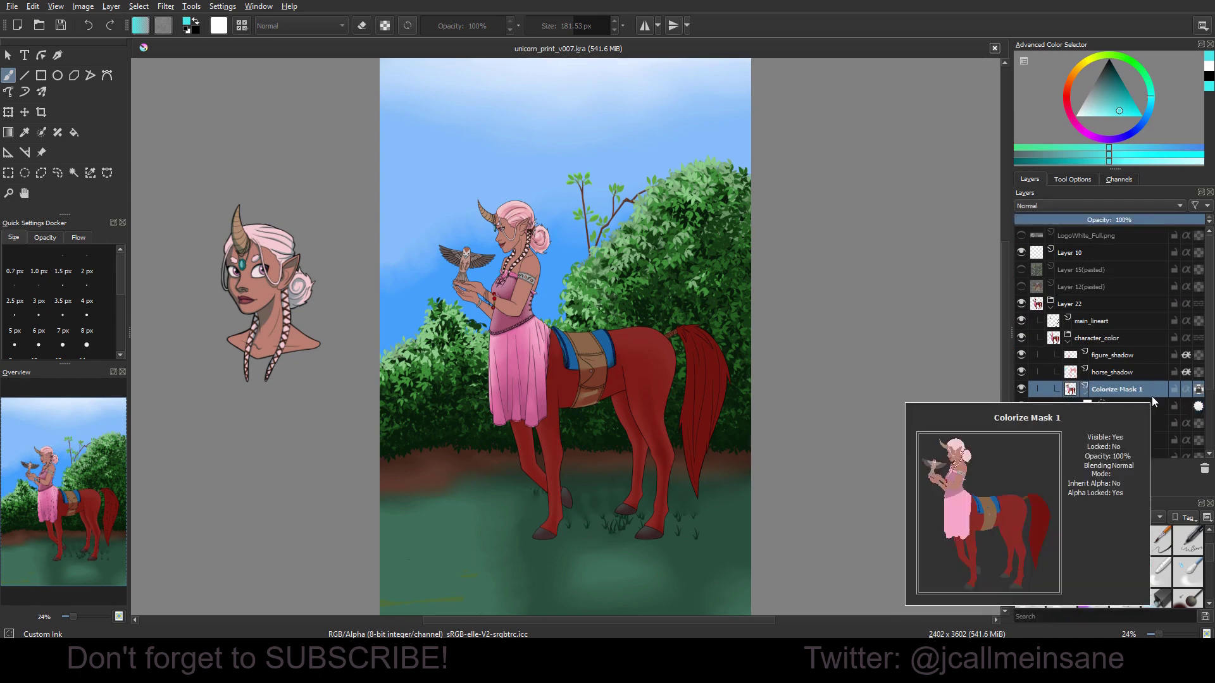
mouse_move(1201, 417)
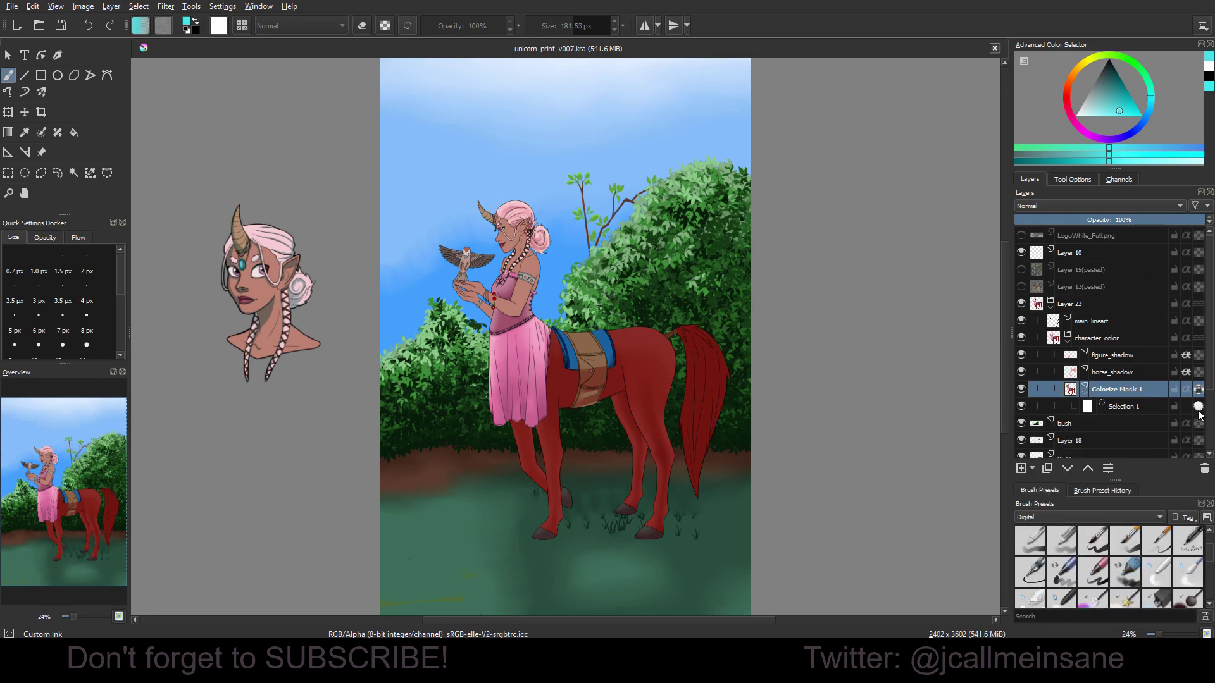
right_click(1150, 407)
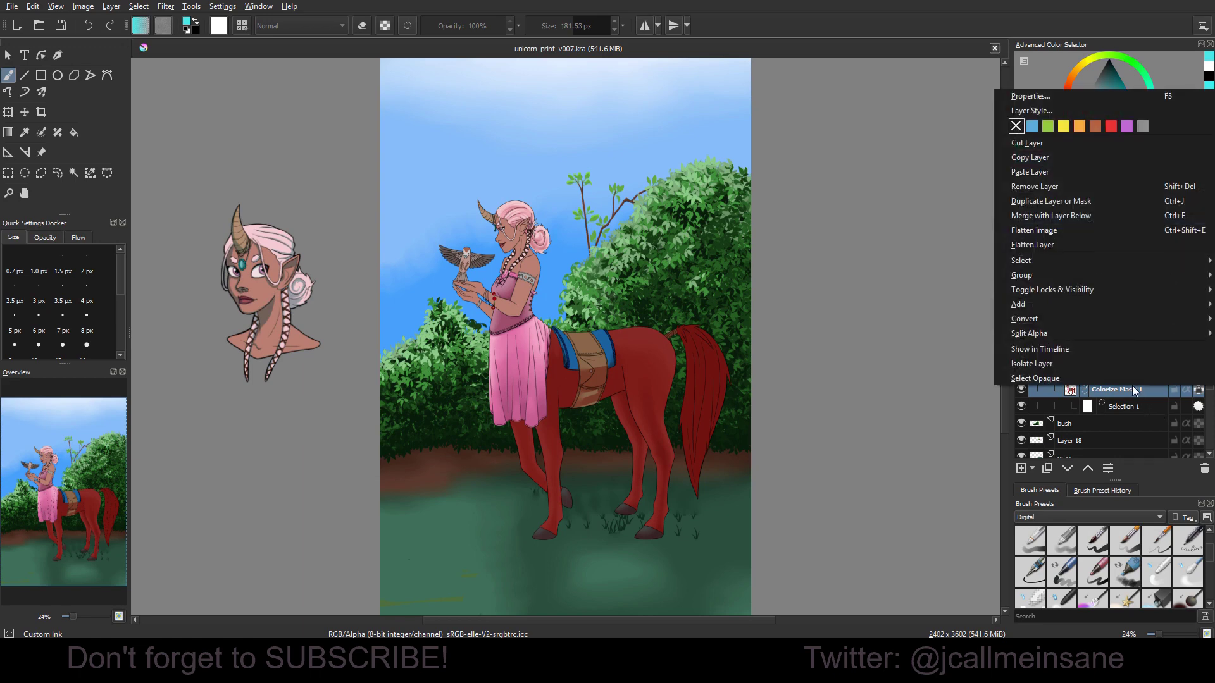
key(Escape)
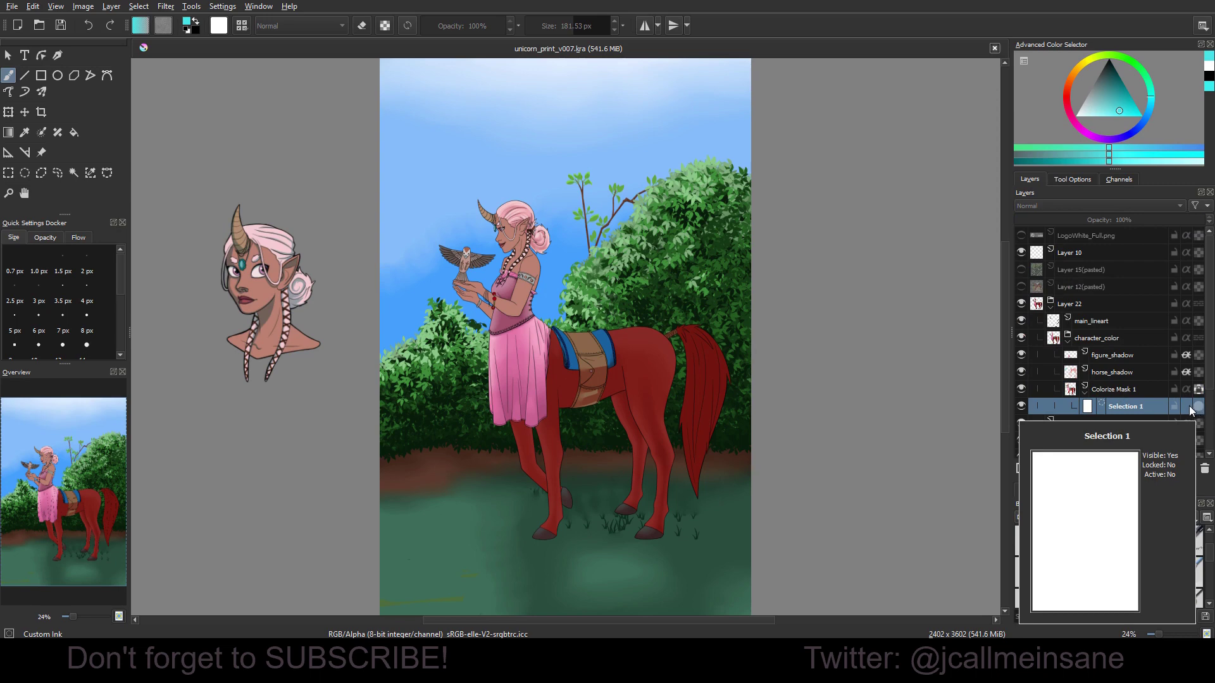
Step: Hide the figure_shadow and horse_shadow layers and make Selection 1 current
key(ctrl+plus)
key(ctrl+plus)
key(ctrl+plus)
key(ctrl+plus)
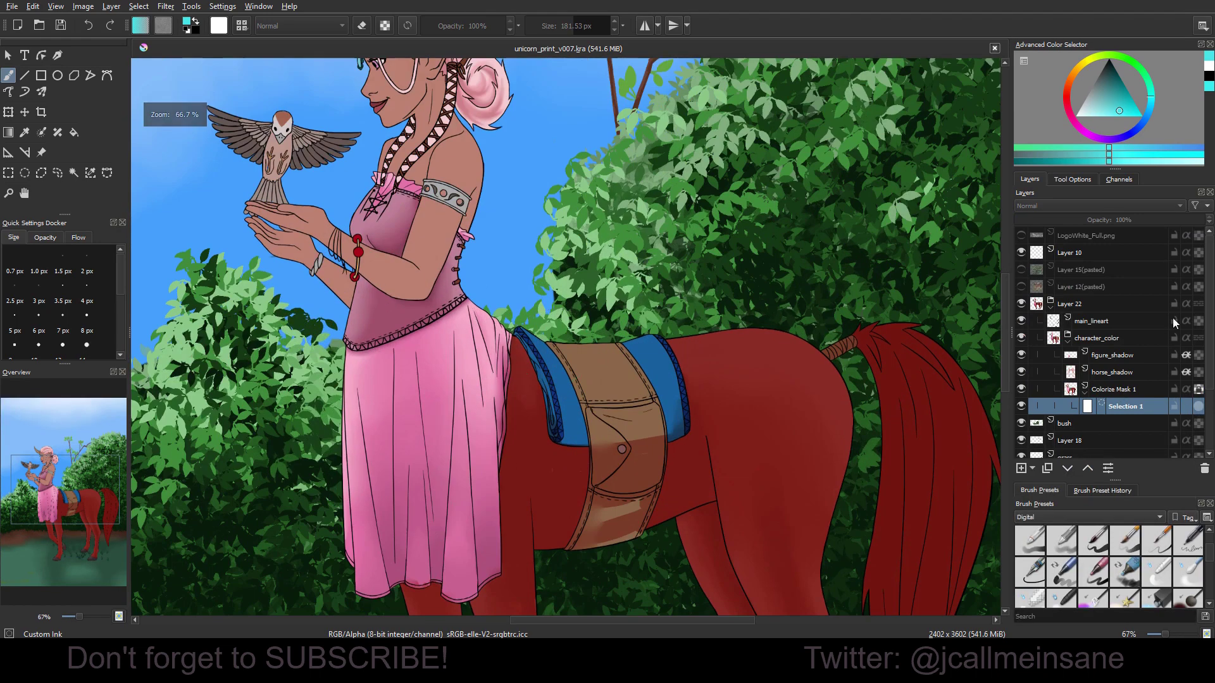
click(1021, 355)
click(1021, 372)
click(1126, 391)
click(1125, 406)
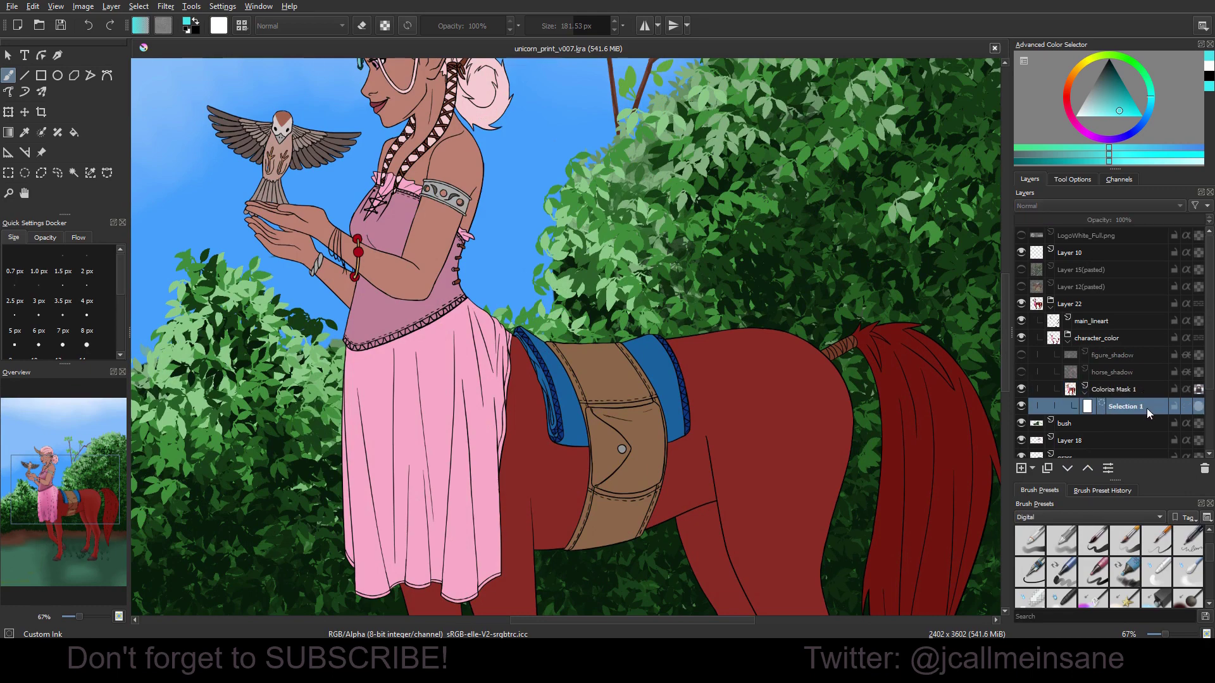
drag(480, 367, 536, 360)
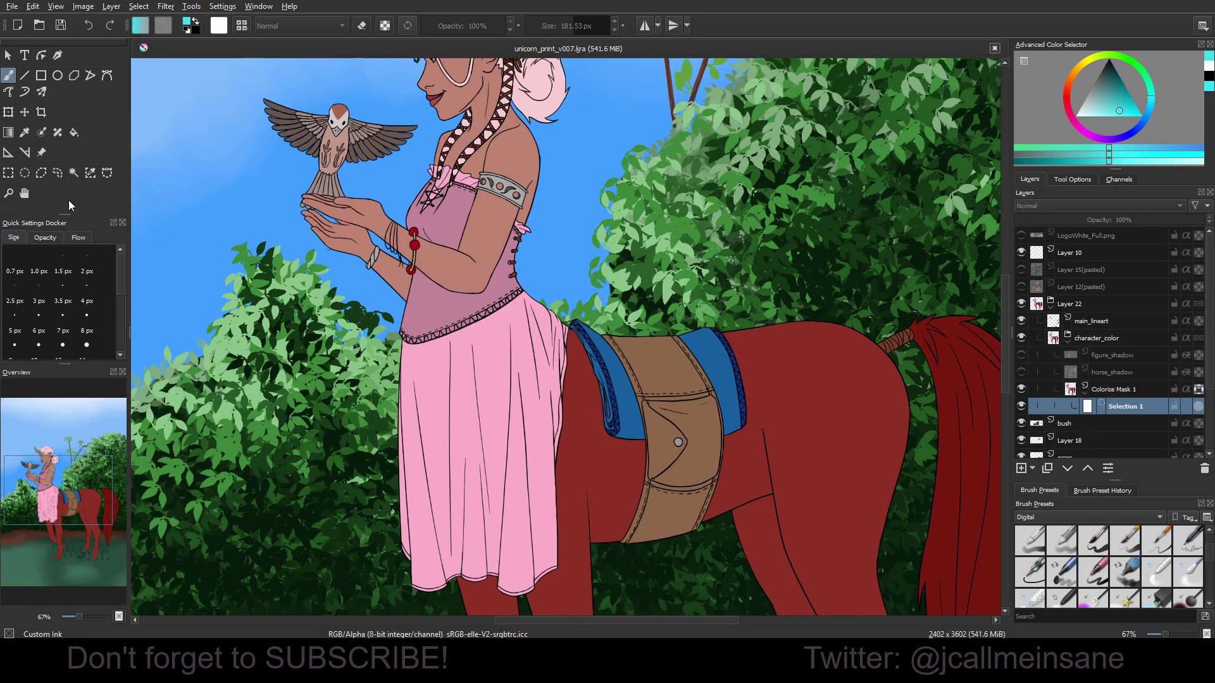
Step: Choose the Contiguous Selection tool and set its fuzziness to 1
click(73, 172)
click(1088, 181)
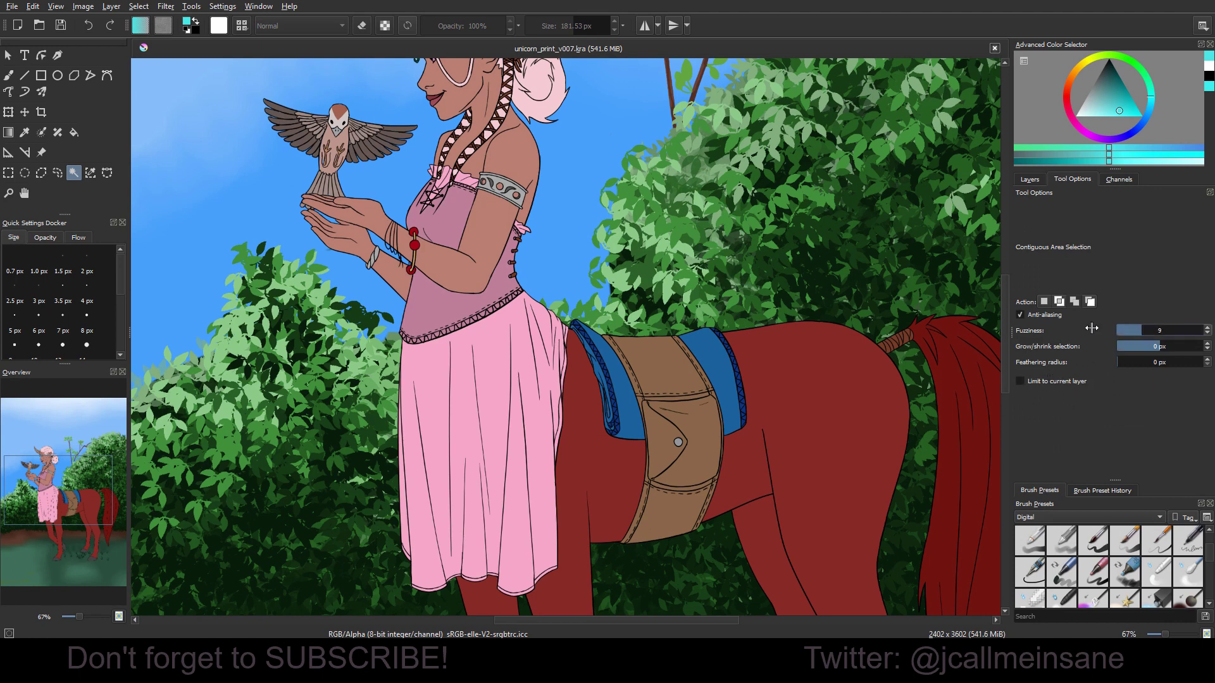
scroll(1127, 331, up, 1)
scroll(1203, 333, down, 2)
click(1029, 180)
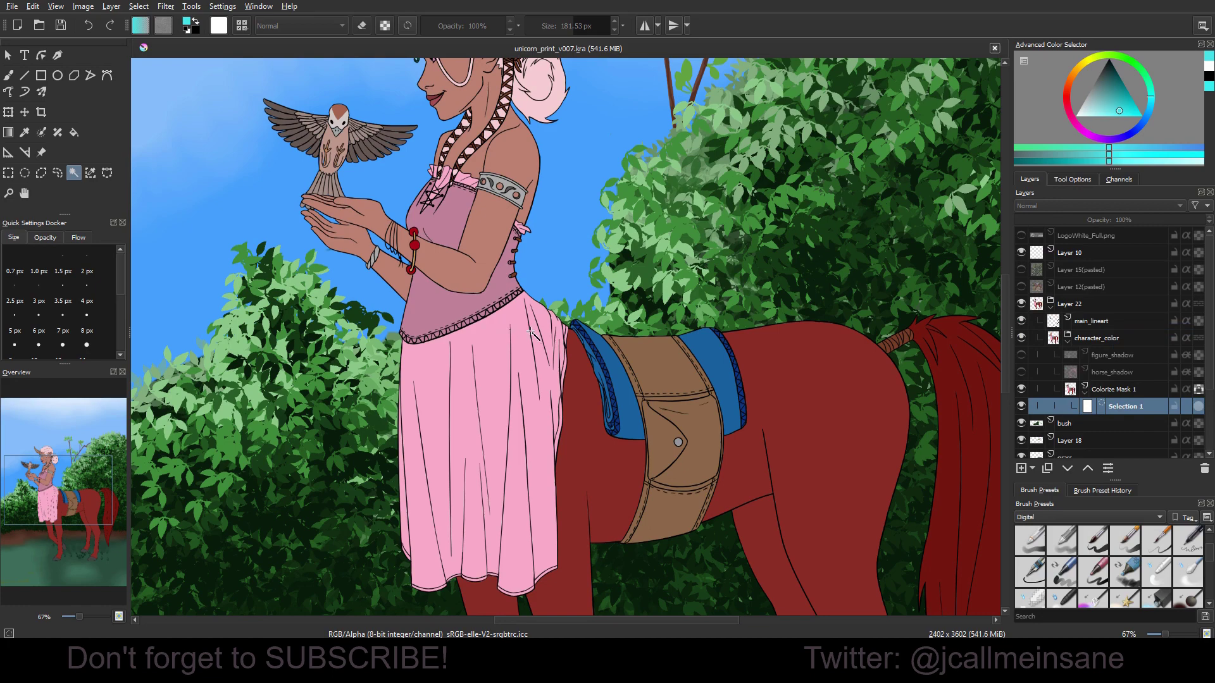
Step: Fit the page in view and select the pink skirt area, then switch to Freehand Selection
key(2)
scroll(516, 335, up, 3)
scroll(516, 355, up, 1)
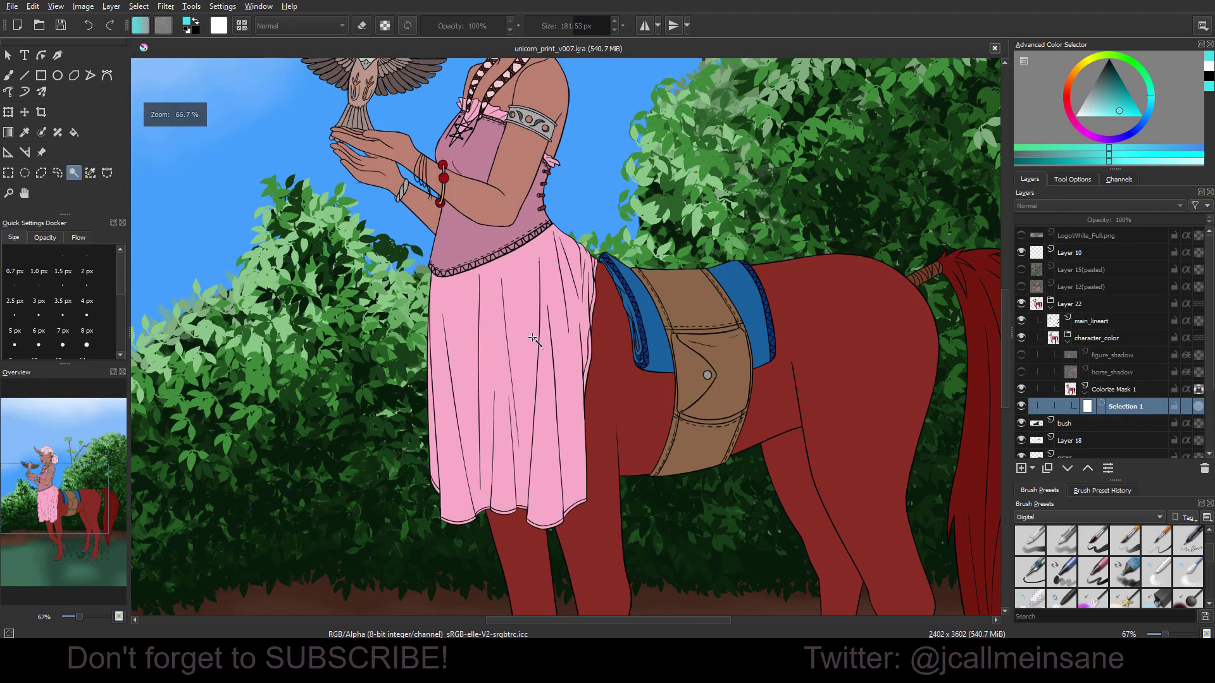
click(1061, 180)
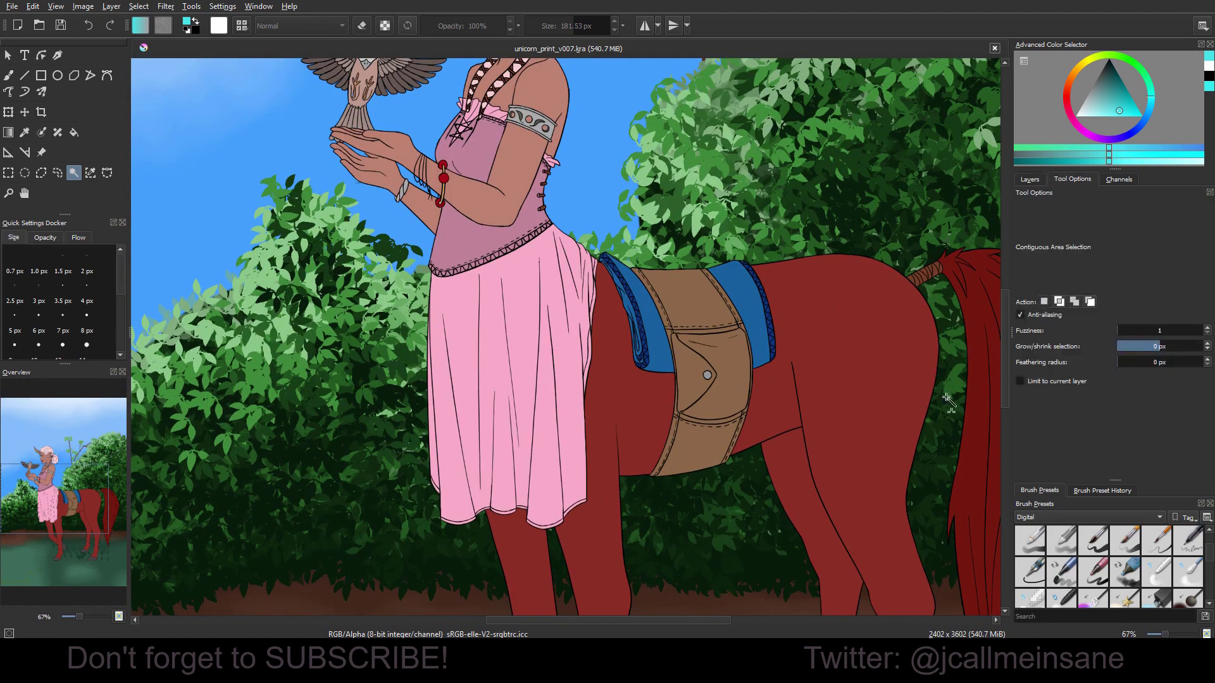
click(634, 392)
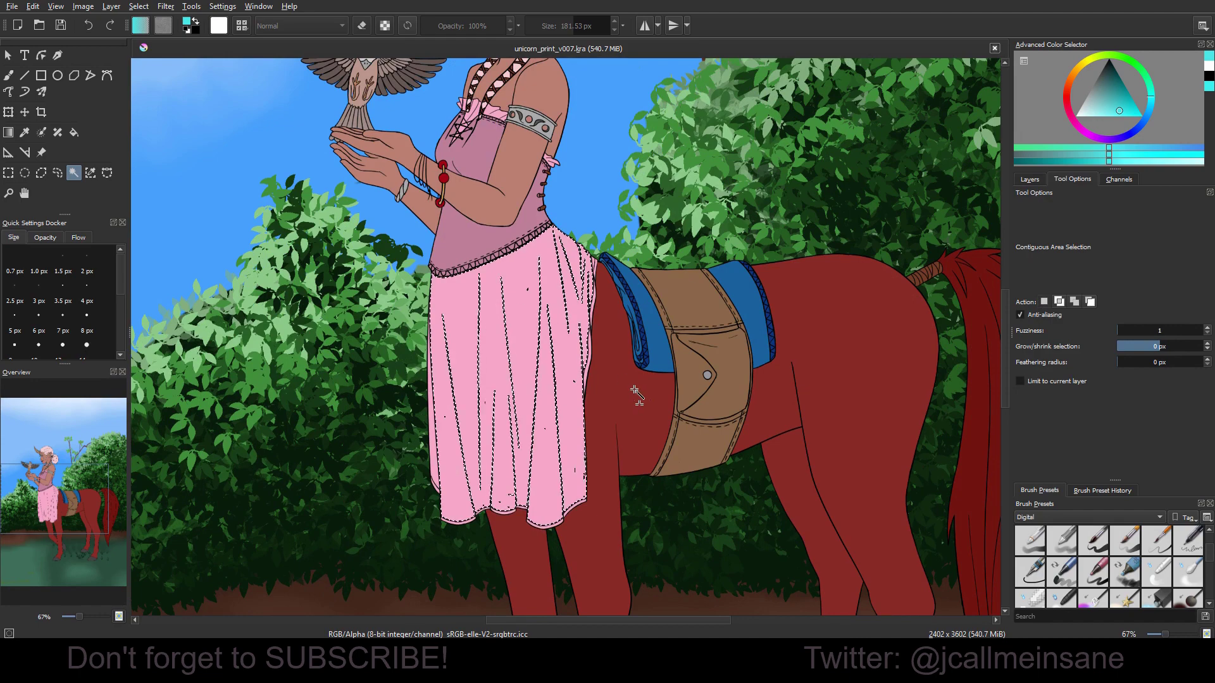
click(1031, 180)
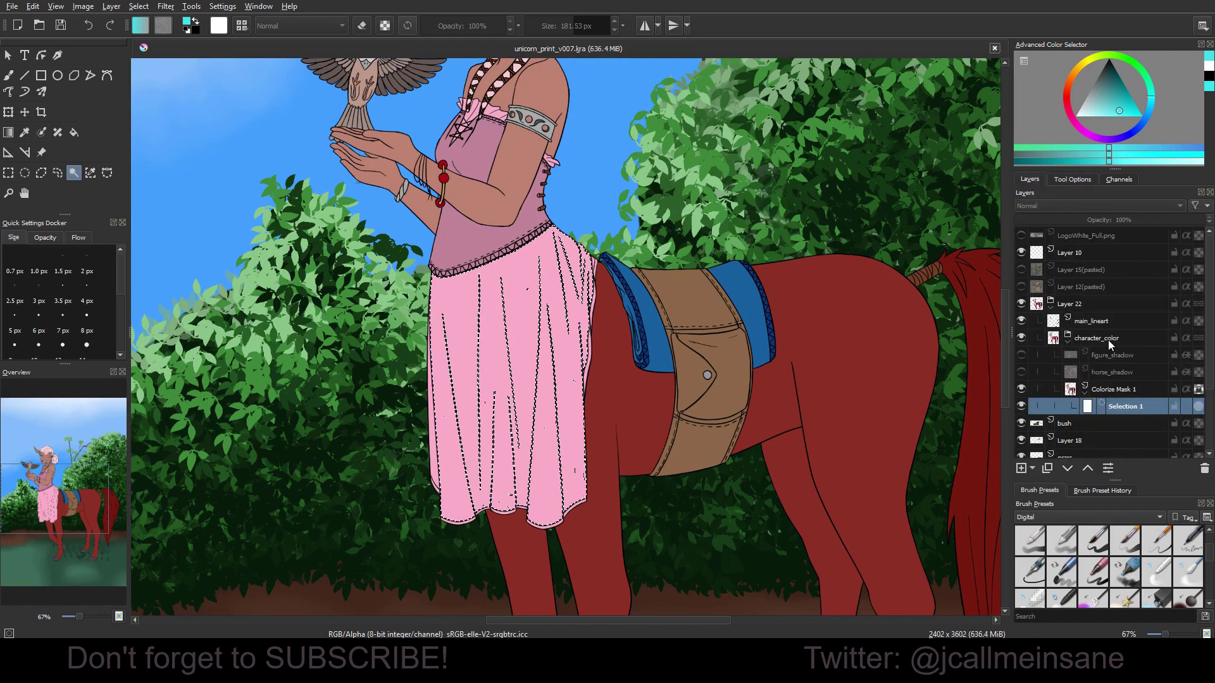
mouse_move(1111, 331)
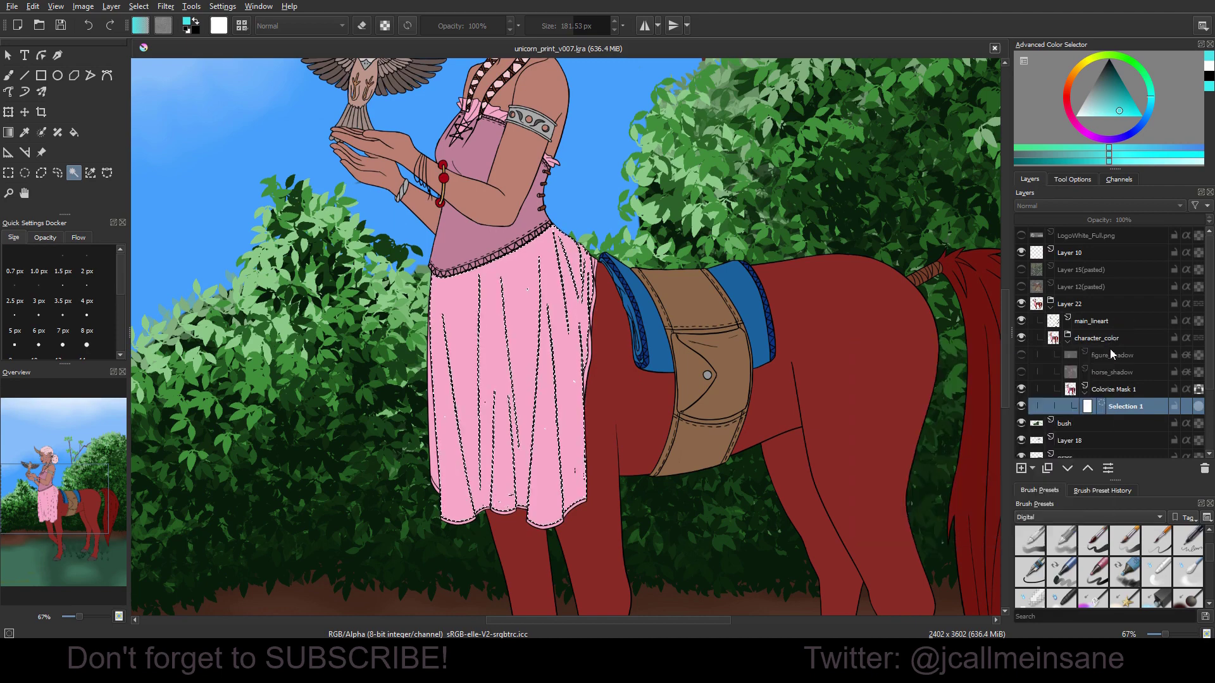
mouse_move(1136, 428)
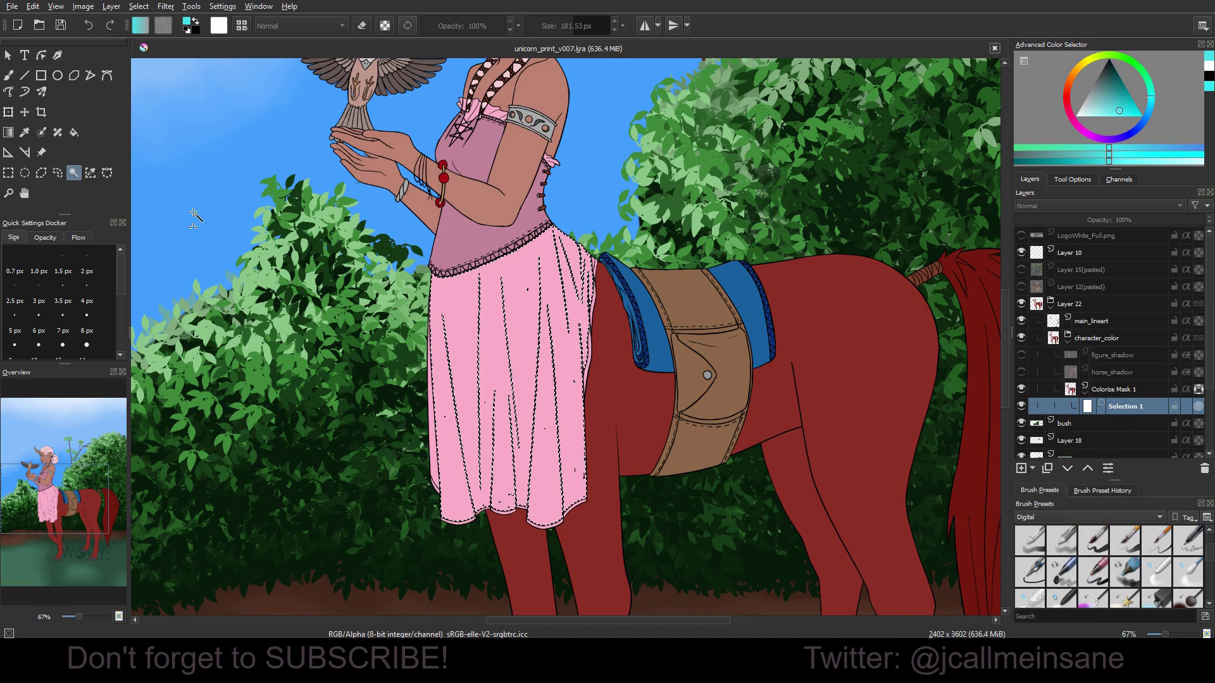
click(57, 173)
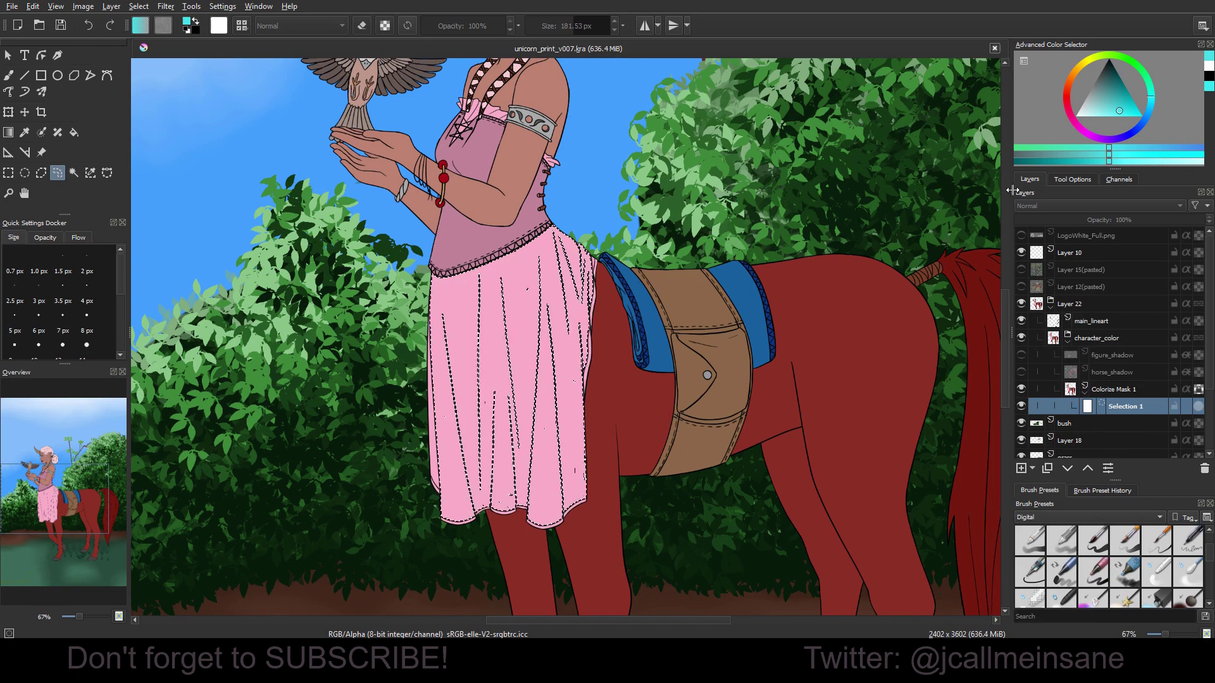
Step: Bring up the Outline Selection tool options for tracing around the pink skirt
click(1073, 179)
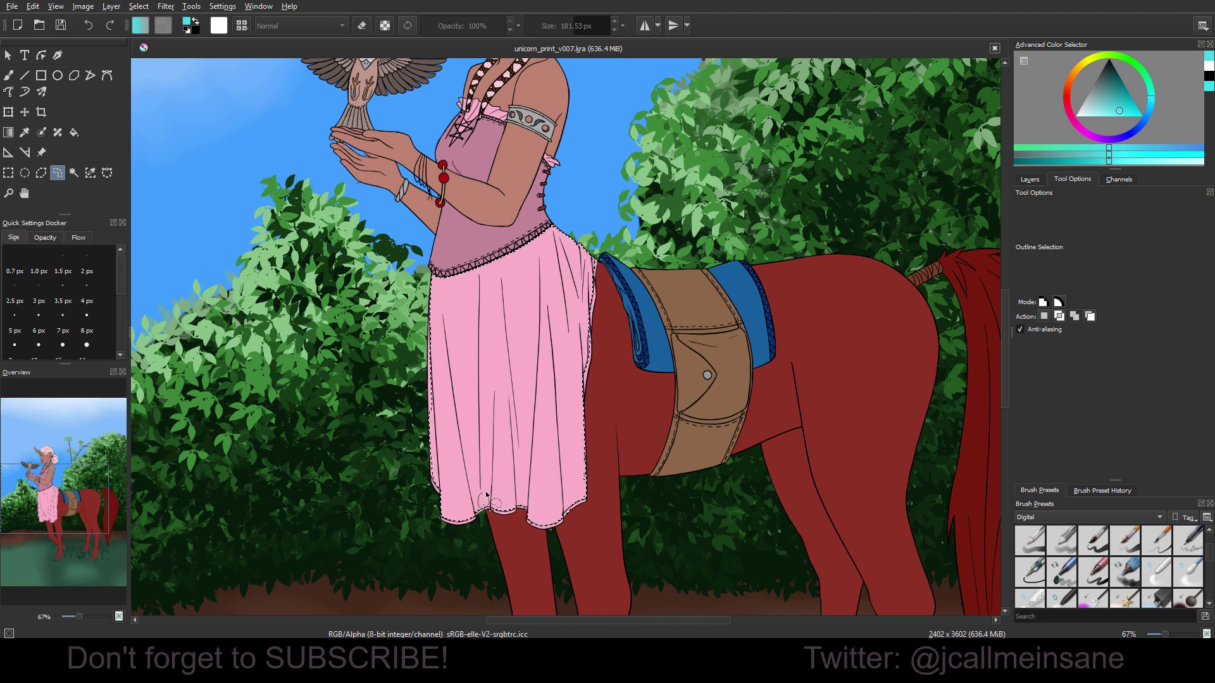
Step: On Colorize Mask 1, brush cyan over the skirt and undo the stray stroke on the saddle
click(1036, 177)
click(1135, 391)
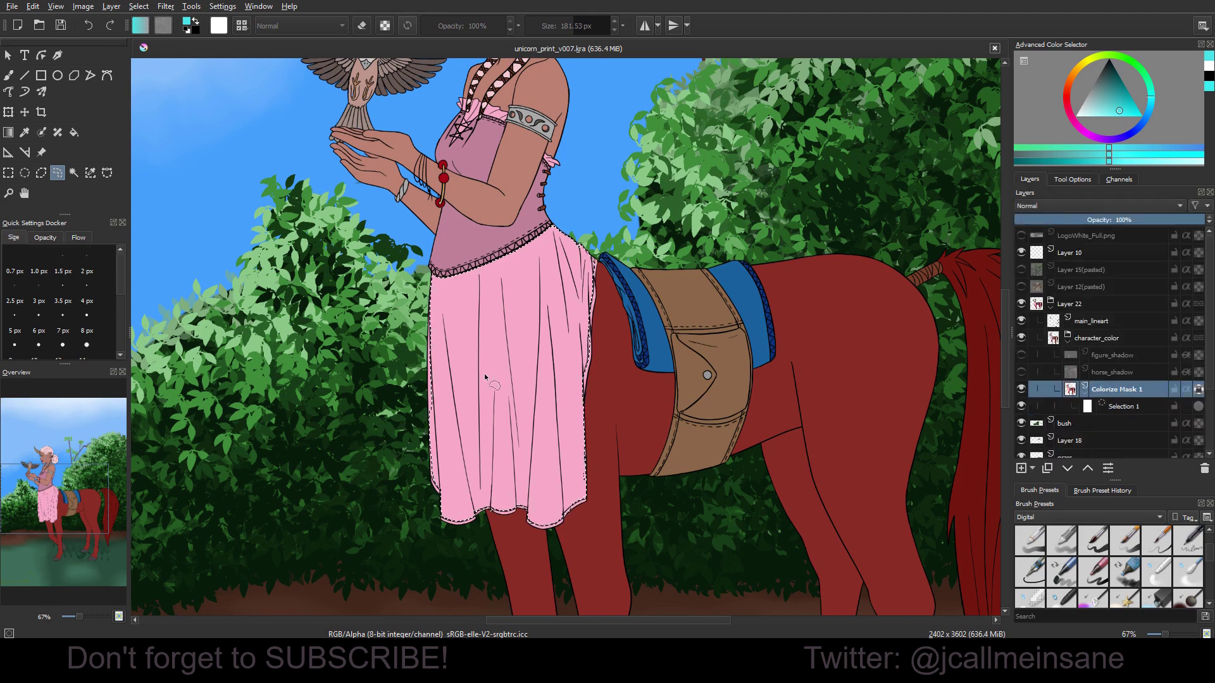
key(b)
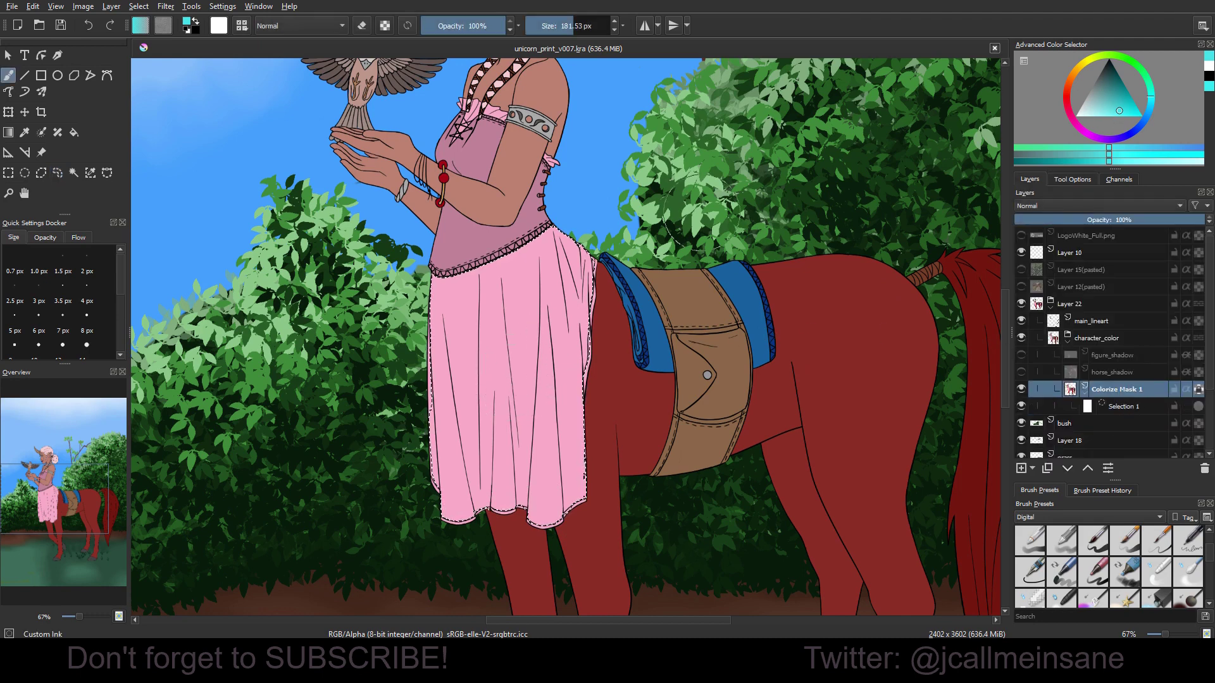
drag(446, 341, 534, 270)
click(1198, 407)
click(1197, 413)
click(1198, 408)
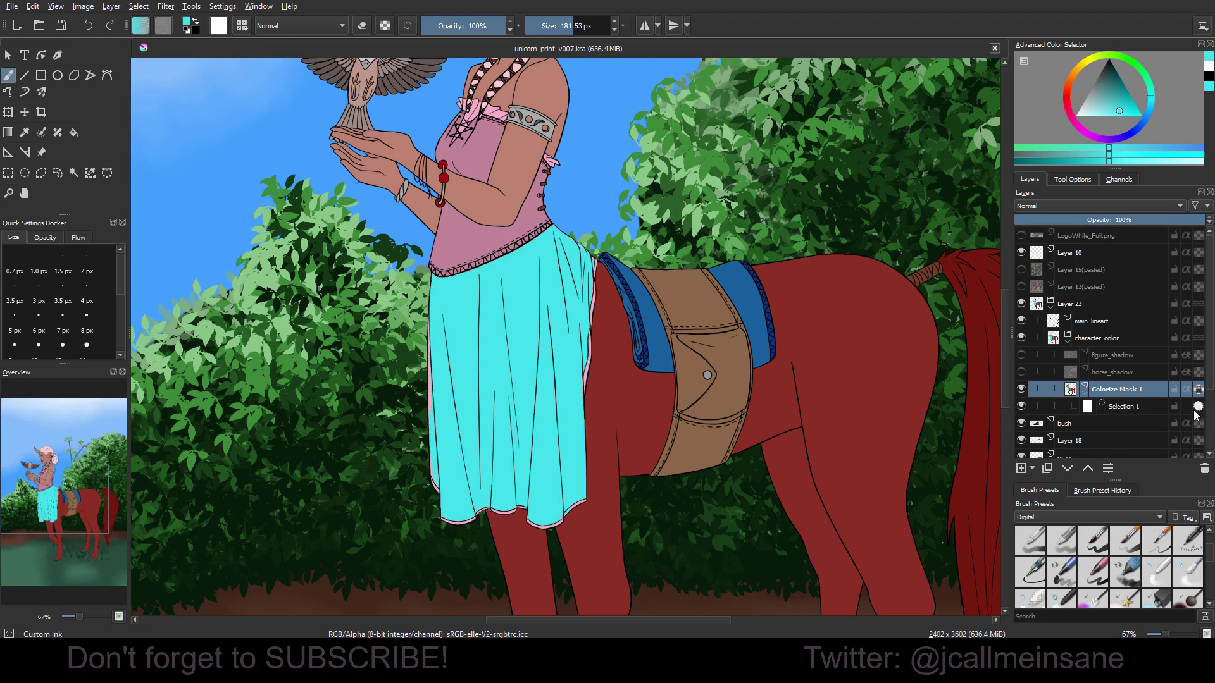
drag(604, 352, 654, 335)
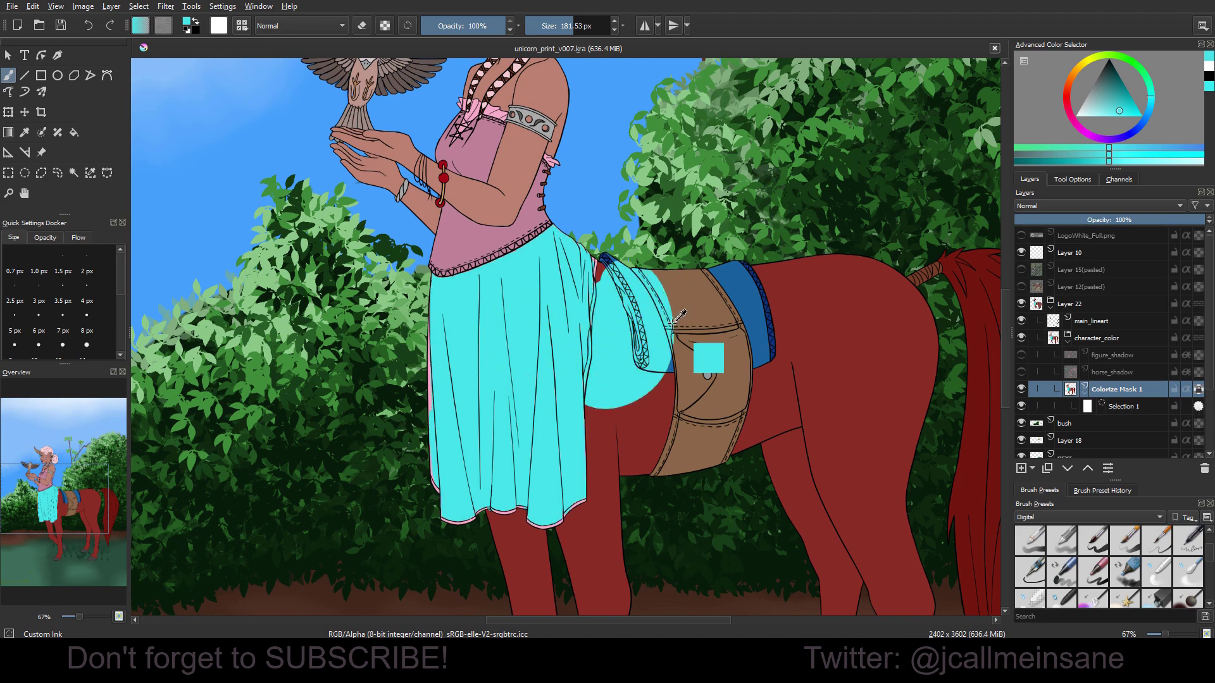
key(ctrl+z)
click(1198, 406)
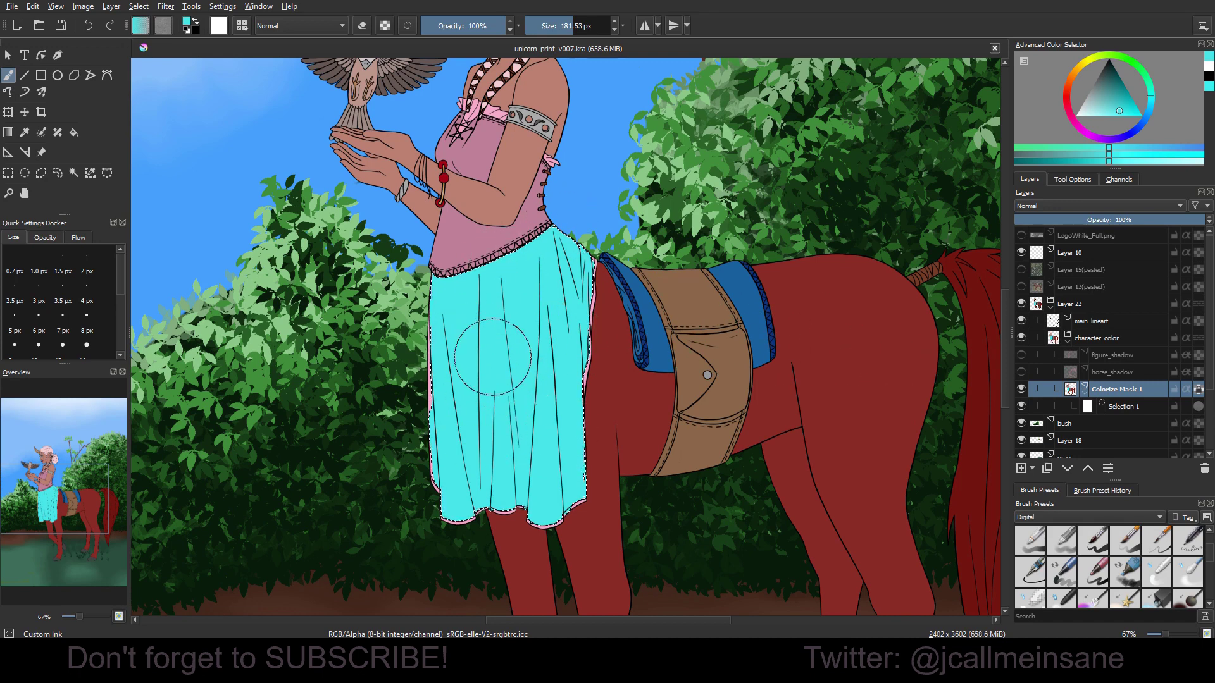
Step: Make the figure_shadow layer visible again so it shades the cyan skirt
click(1044, 355)
click(1022, 355)
click(1018, 355)
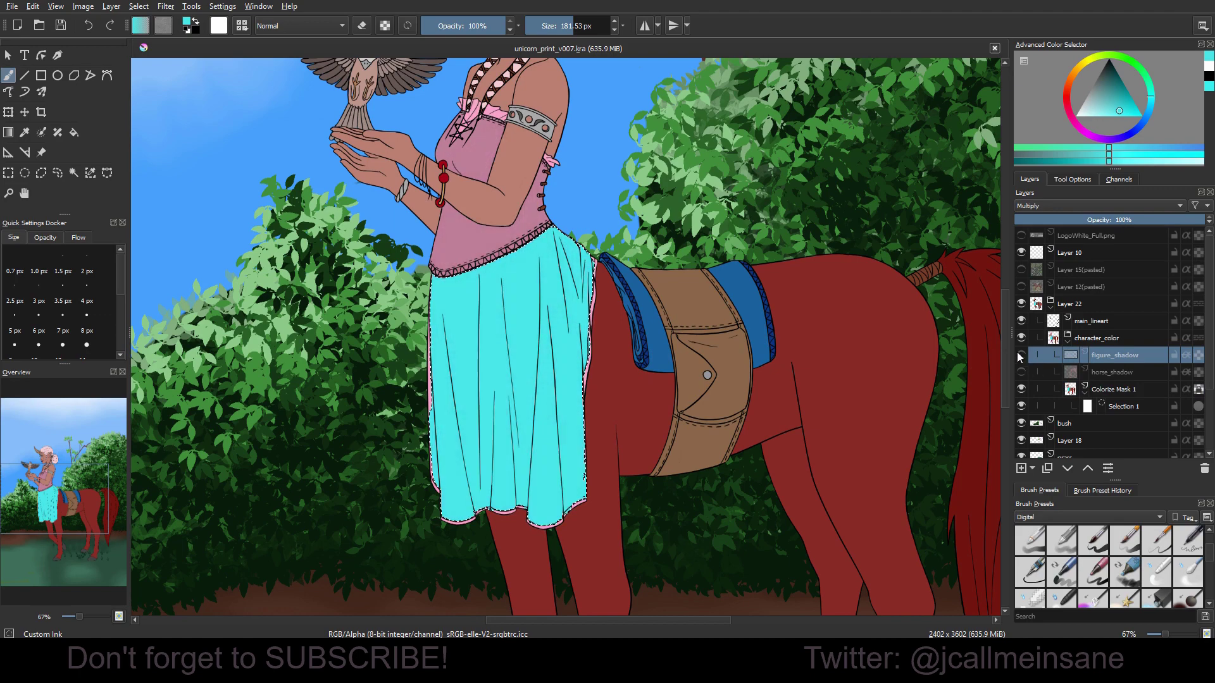
click(1020, 355)
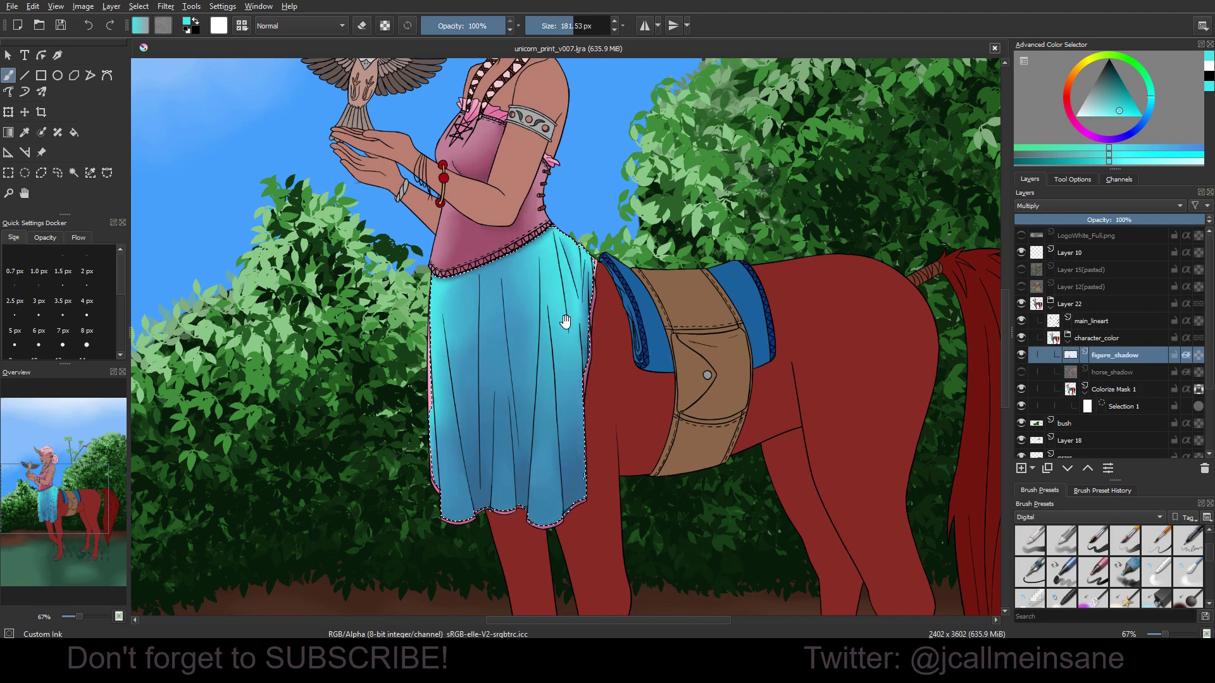
drag(564, 320, 624, 376)
Step: Add a second local selection, Selection 2, under Colorize Mask 1
click(1117, 390)
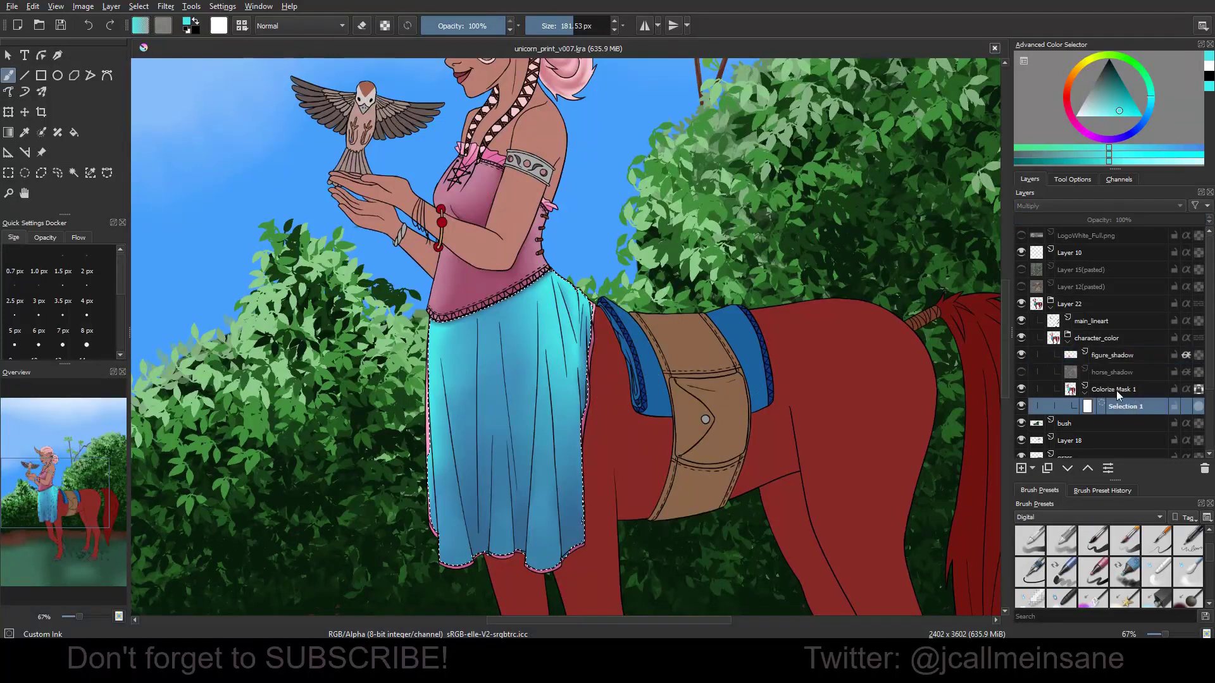
right_click(1118, 385)
mouse_move(1046, 309)
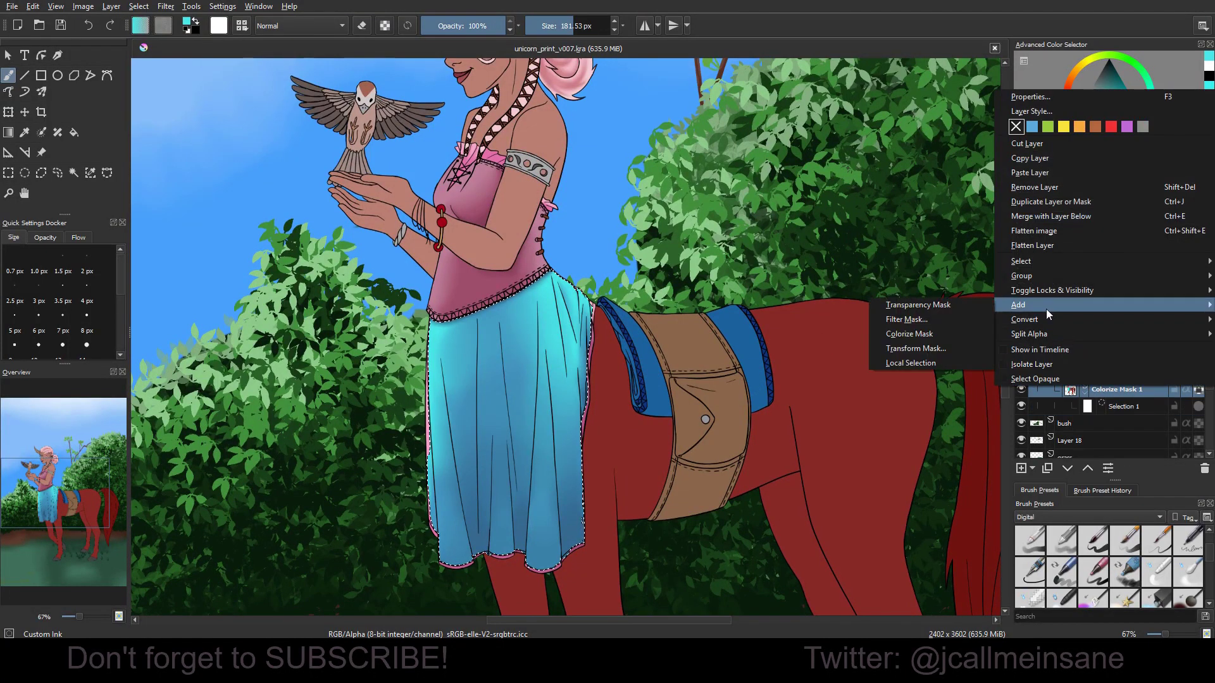
click(937, 365)
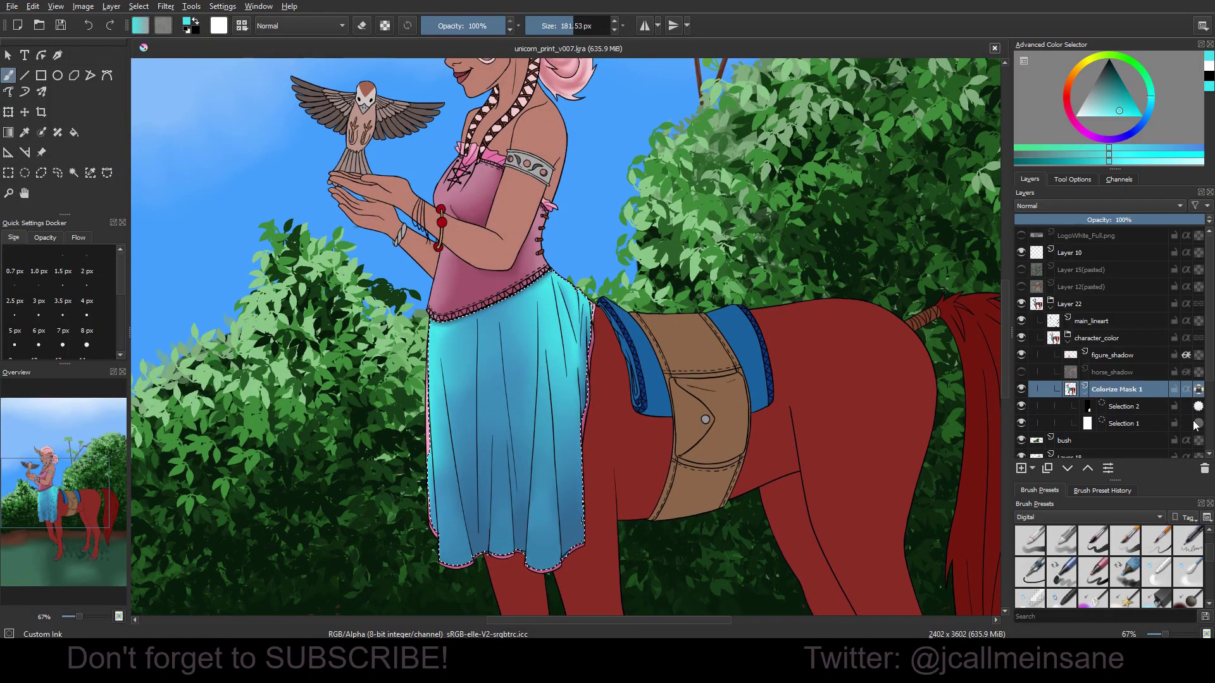
Step: Make Selection 1 current, hide its outline, and switch to the Contiguous Selection tool
click(1122, 423)
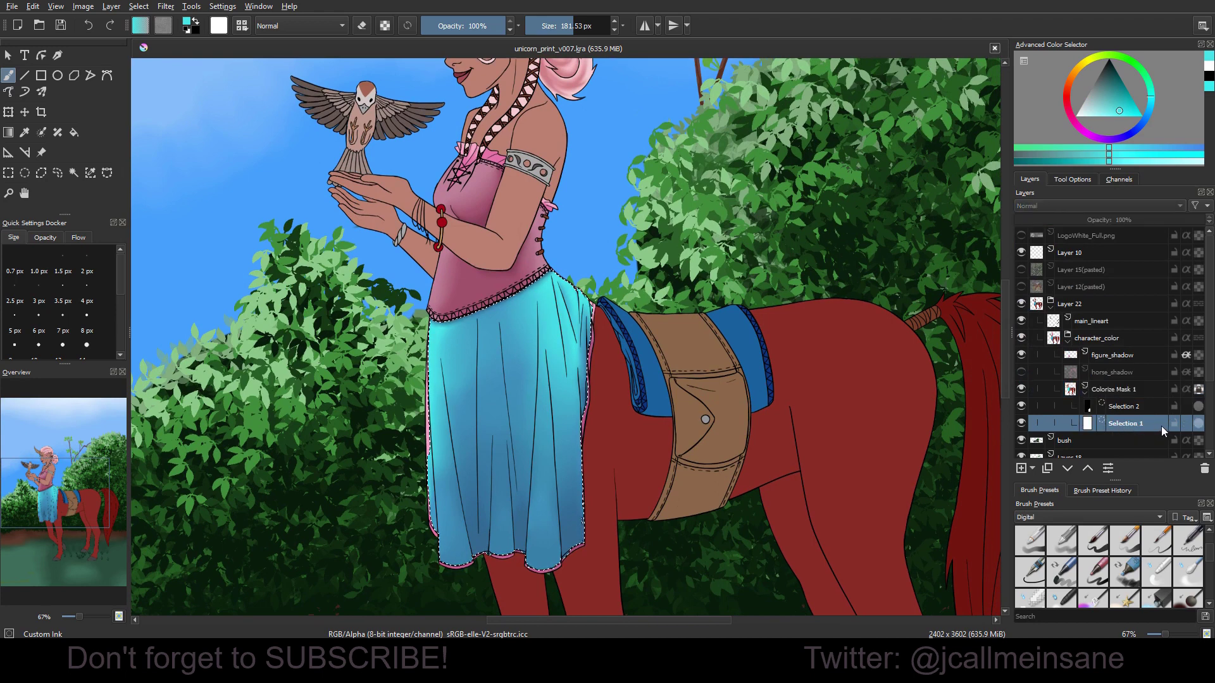
click(1197, 427)
click(1111, 408)
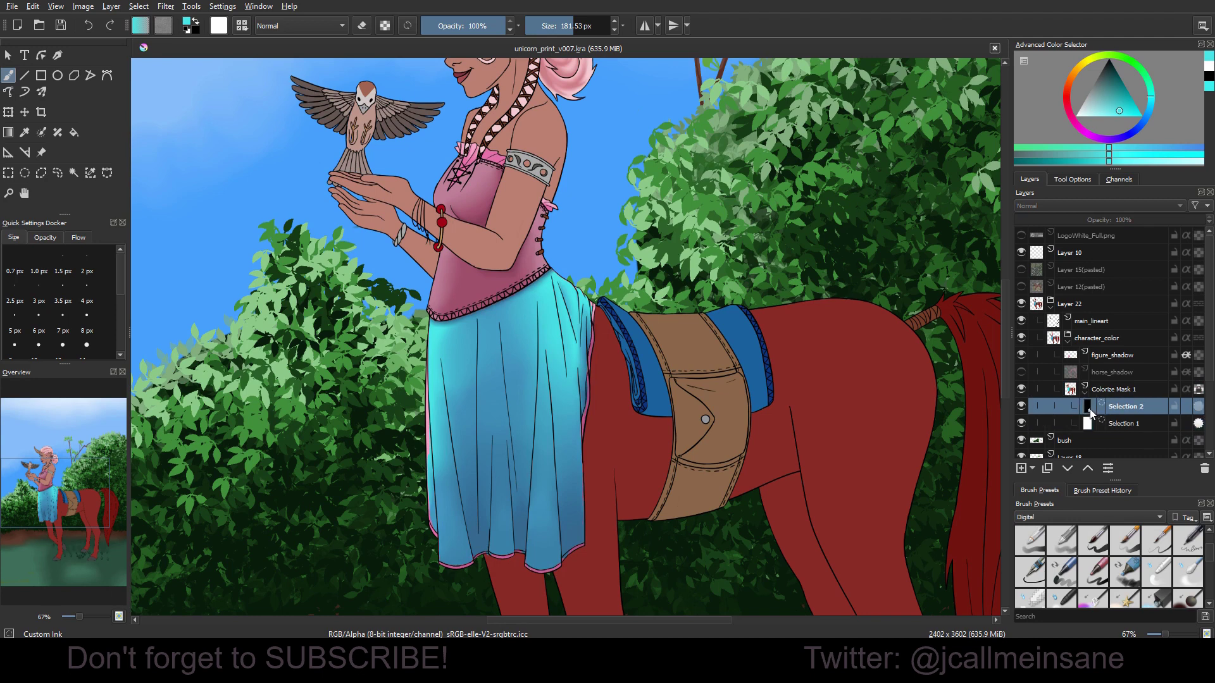
click(1140, 424)
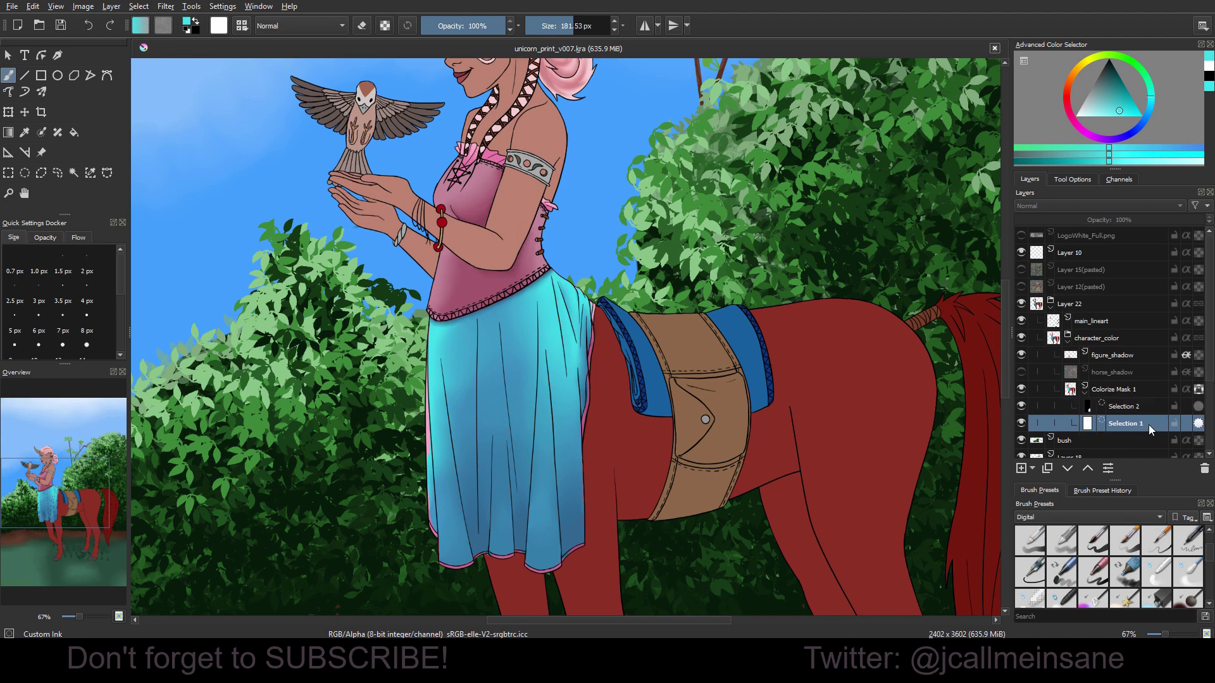
click(1080, 181)
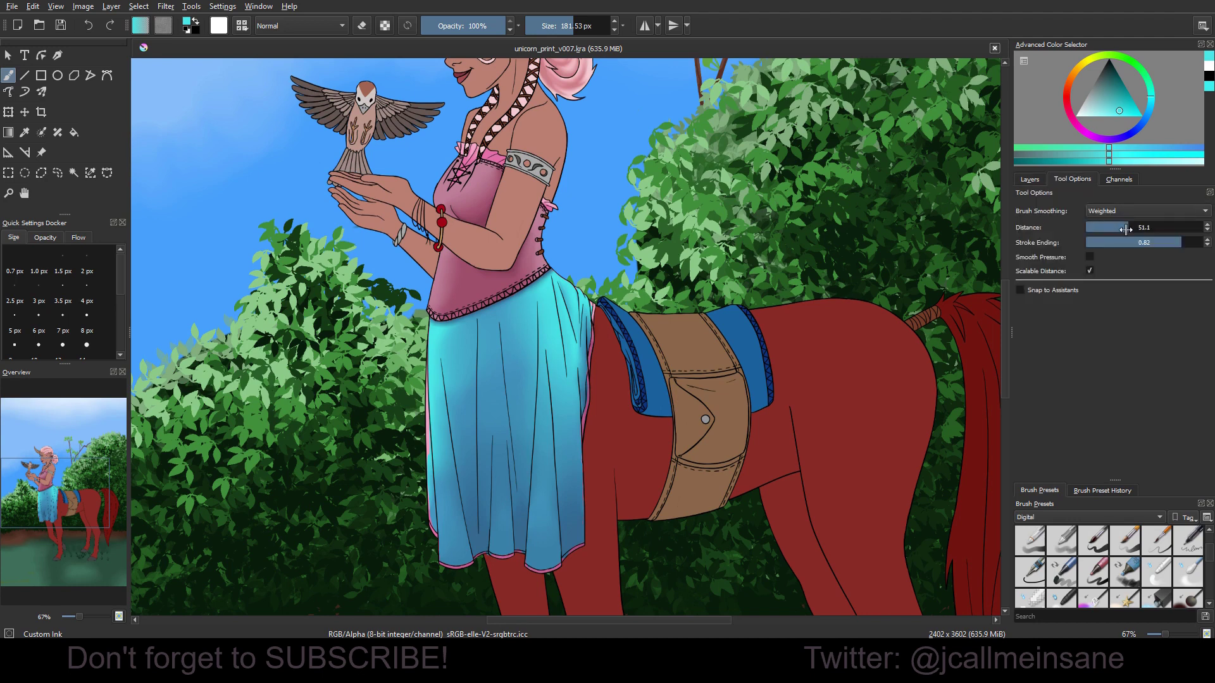
click(73, 173)
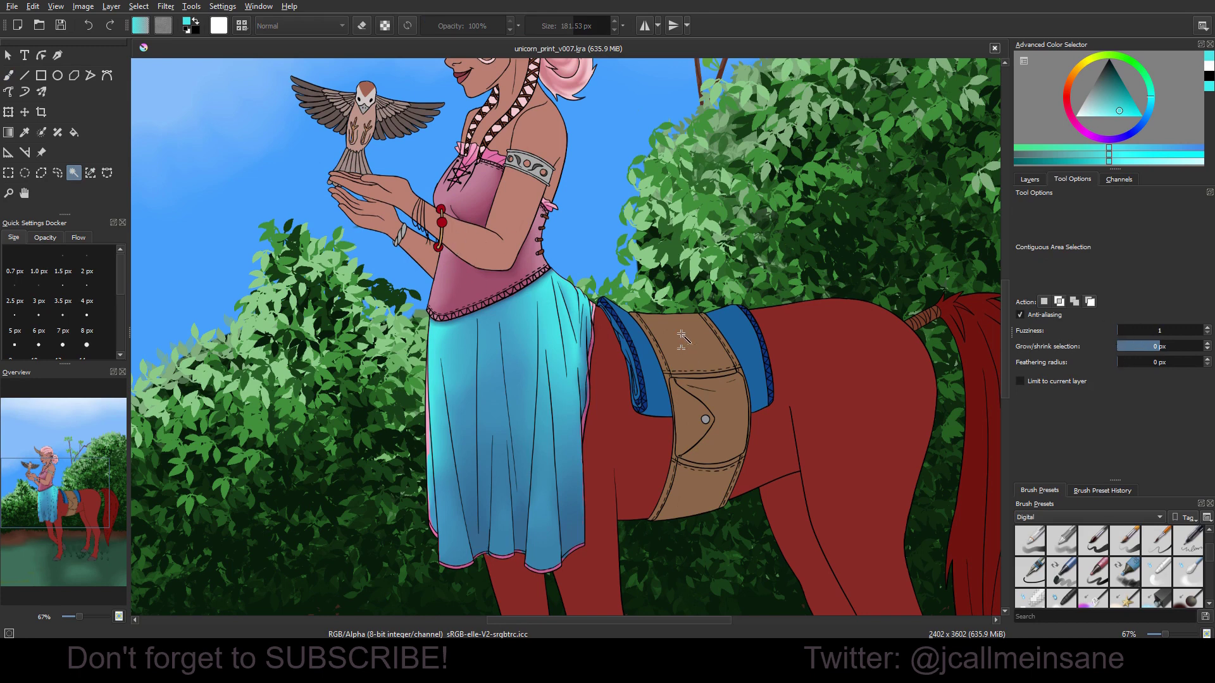
drag(680, 356, 577, 325)
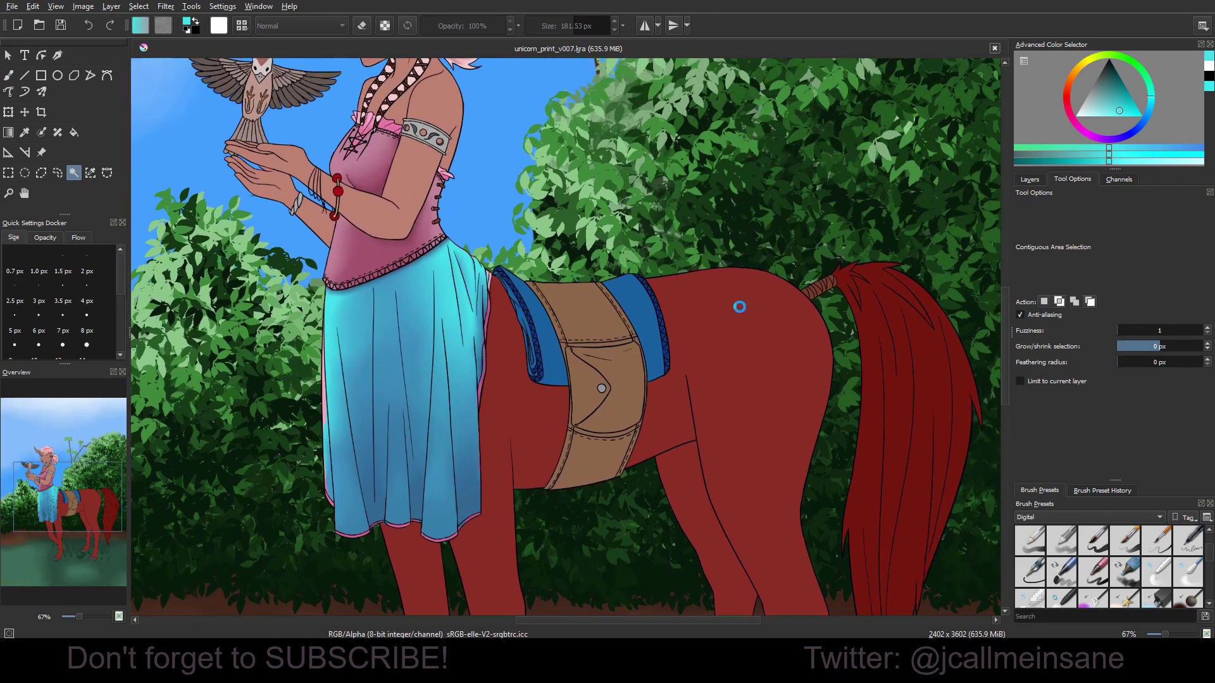
Step: Review the selection tool settings, briefly trying Rectangular Selection before returning to Contiguous Selection
click(1030, 181)
click(1061, 180)
scroll(816, 348, down, 2)
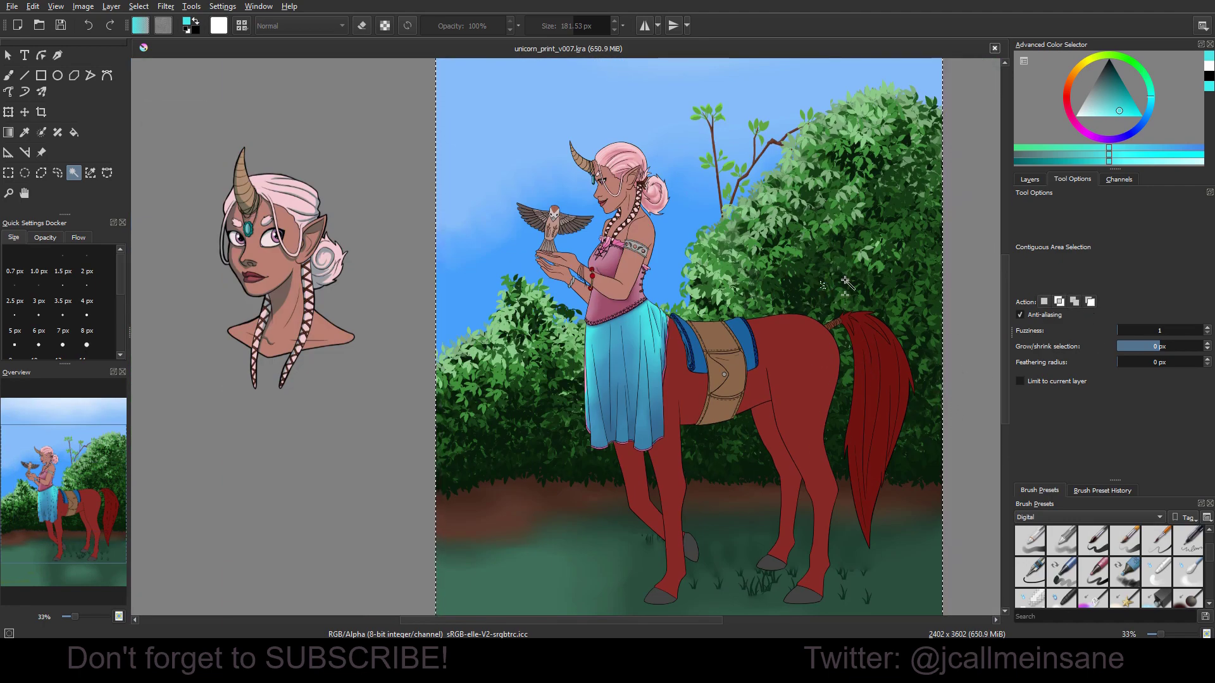
scroll(846, 307, down, 1)
click(8, 173)
scroll(465, 190, down, 1)
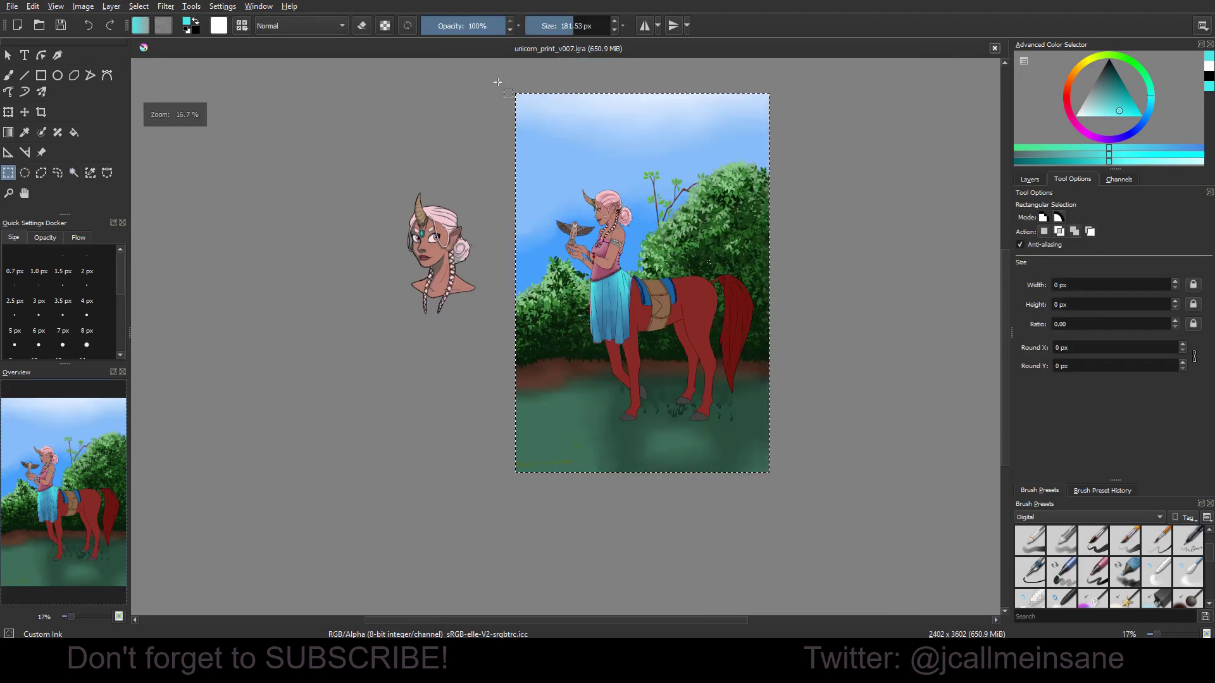
scroll(696, 443, up, 3)
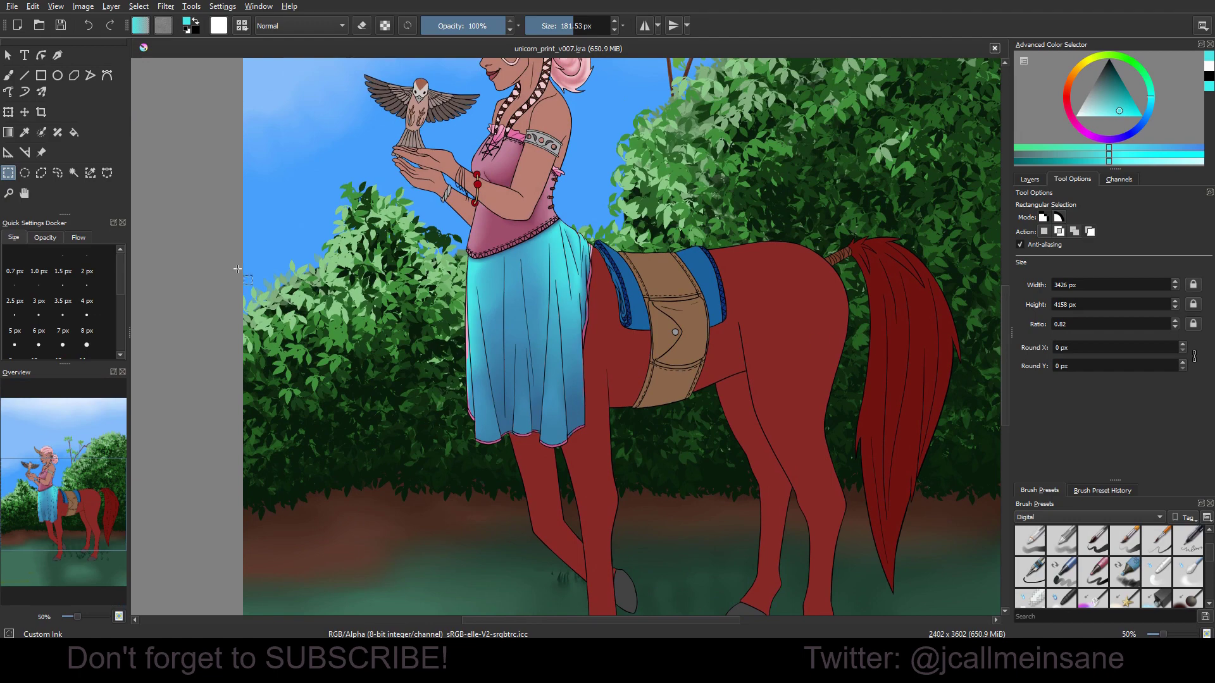
click(79, 177)
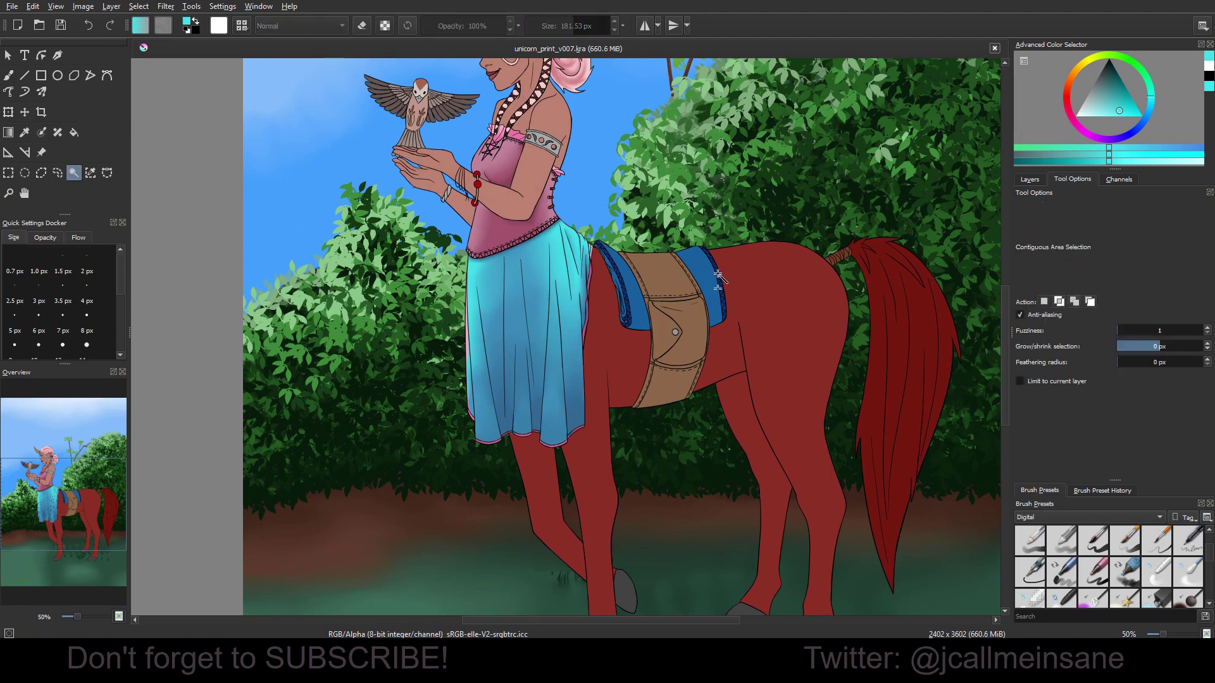
Step: Magic-wand select the horse body, then add the front body and front legs
click(855, 446)
scroll(836, 412, up, 1)
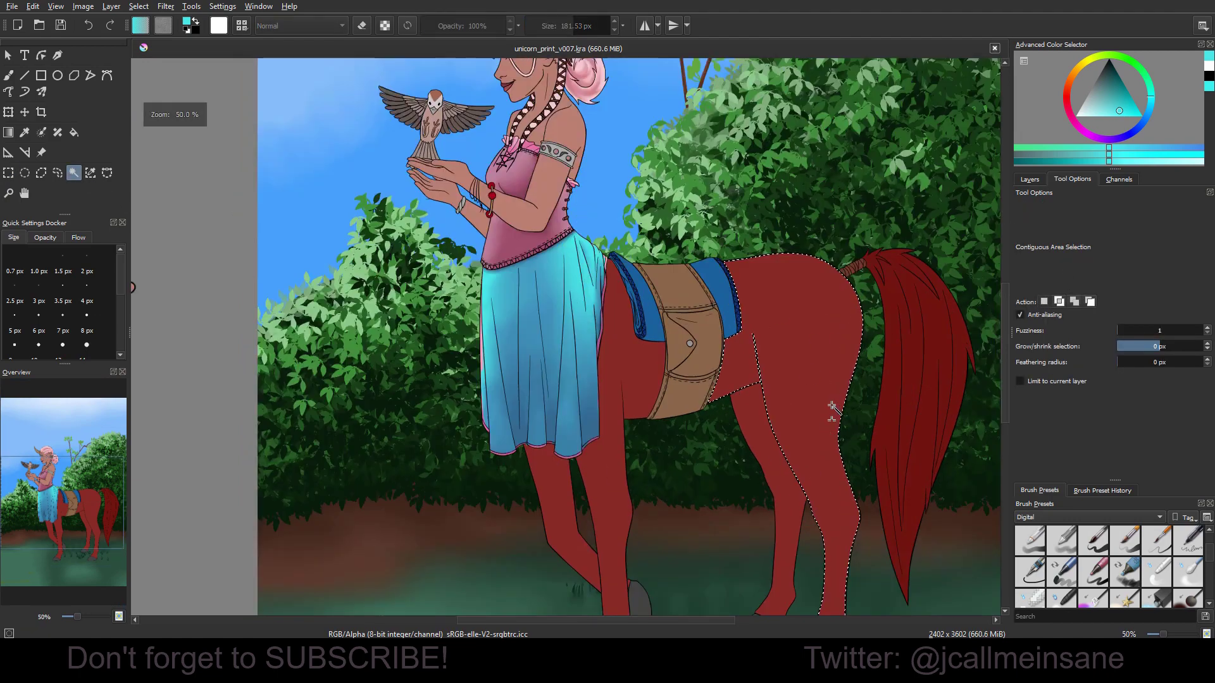
scroll(801, 465, down, 1)
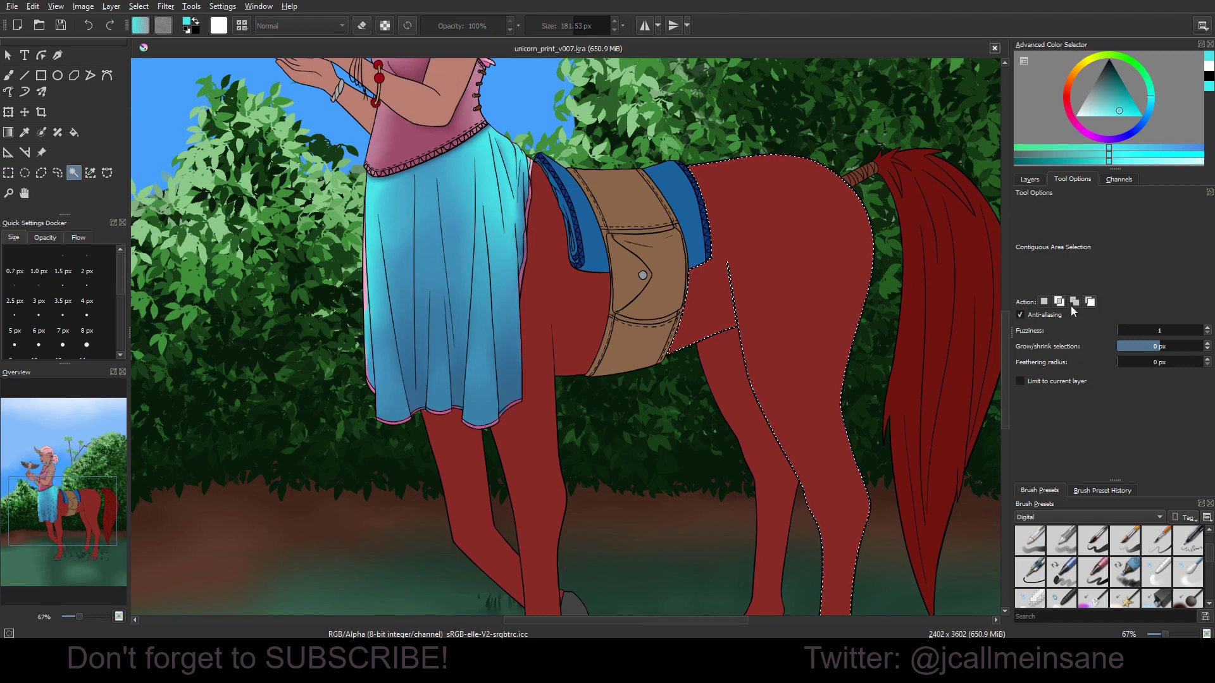
shift+click(565, 312)
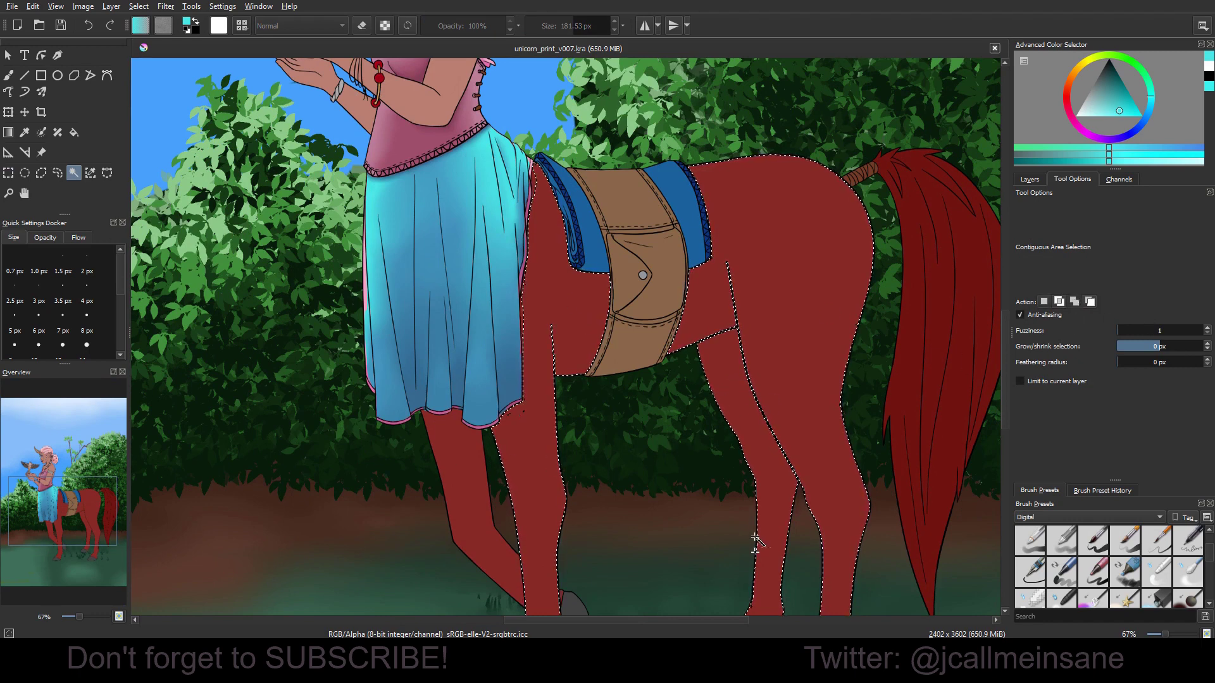
drag(756, 543, 707, 379)
click(1030, 179)
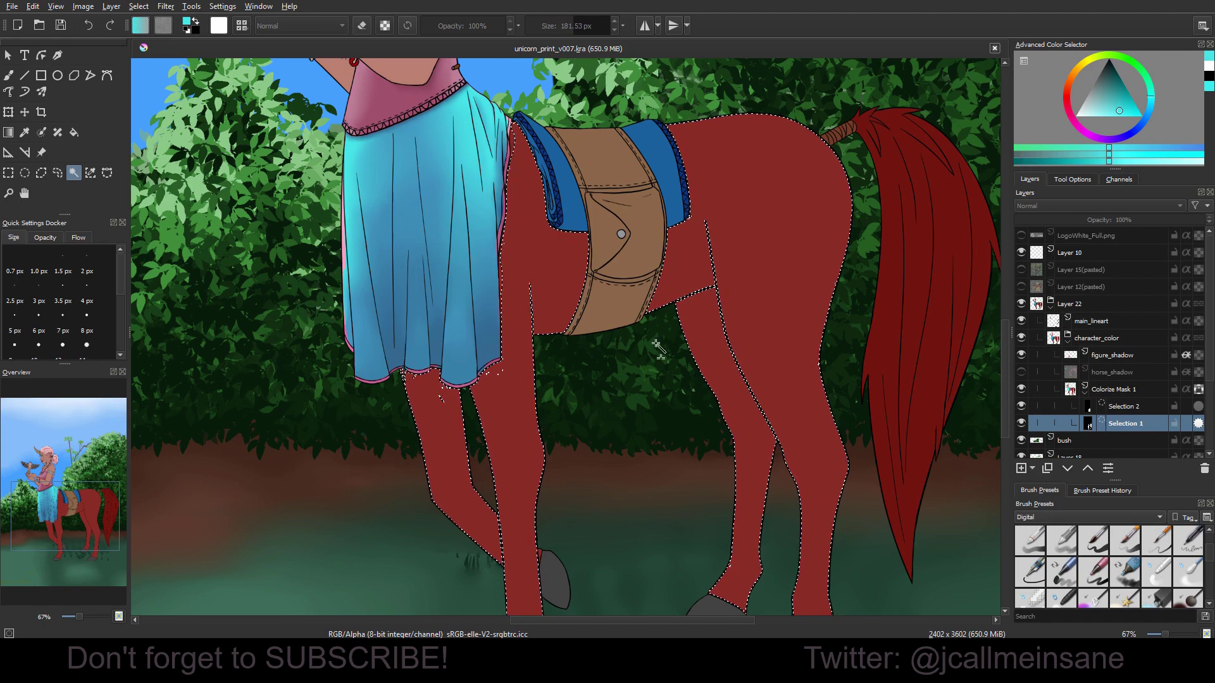
Step: Switch to the brush on Colorize Mask 1 and pick a pink shade
key(b)
drag(824, 266, 824, 319)
click(1117, 405)
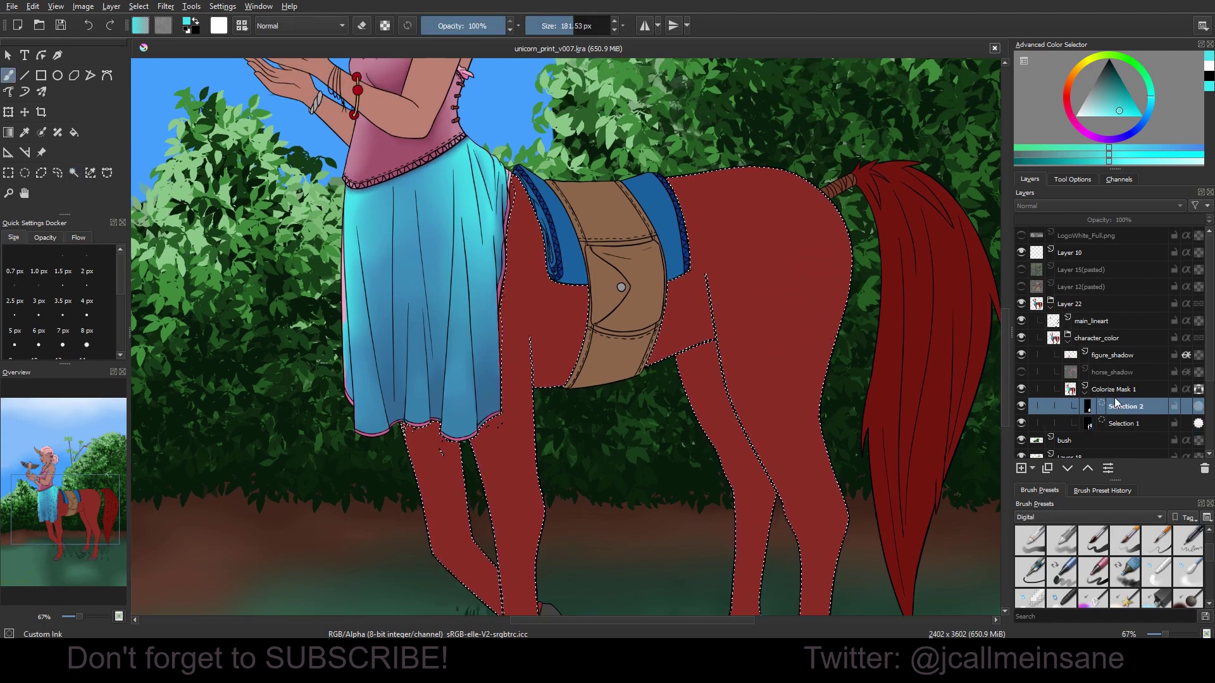
click(1130, 389)
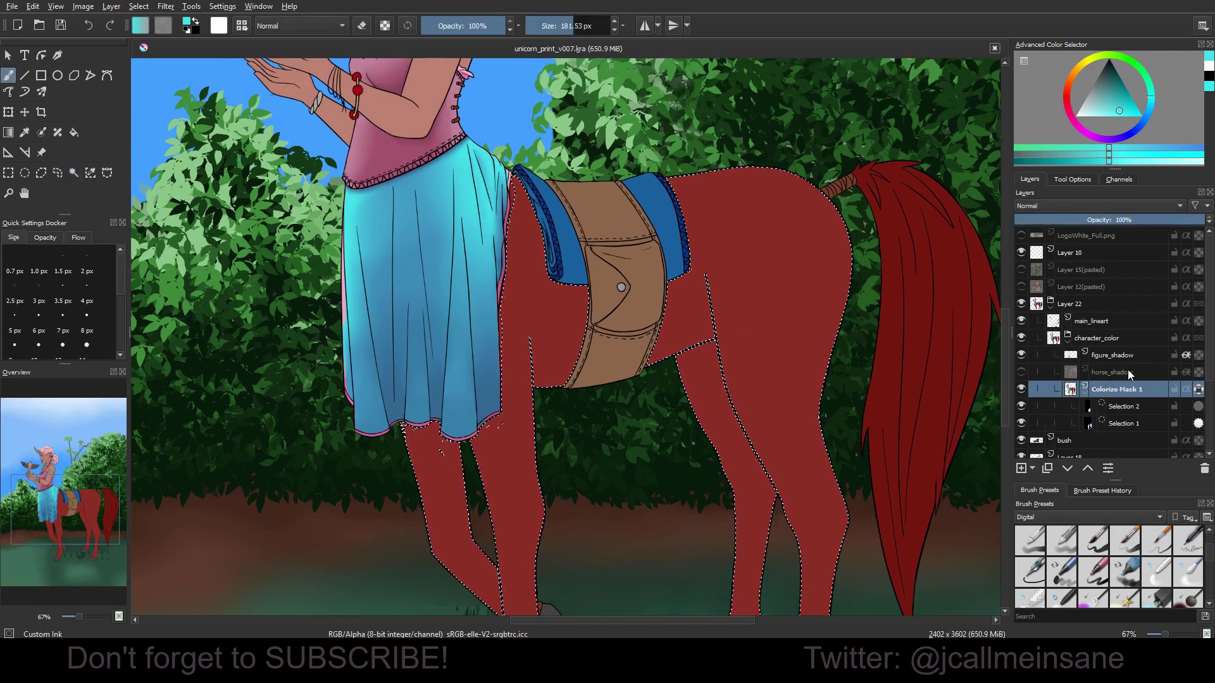
click(1071, 119)
click(1092, 115)
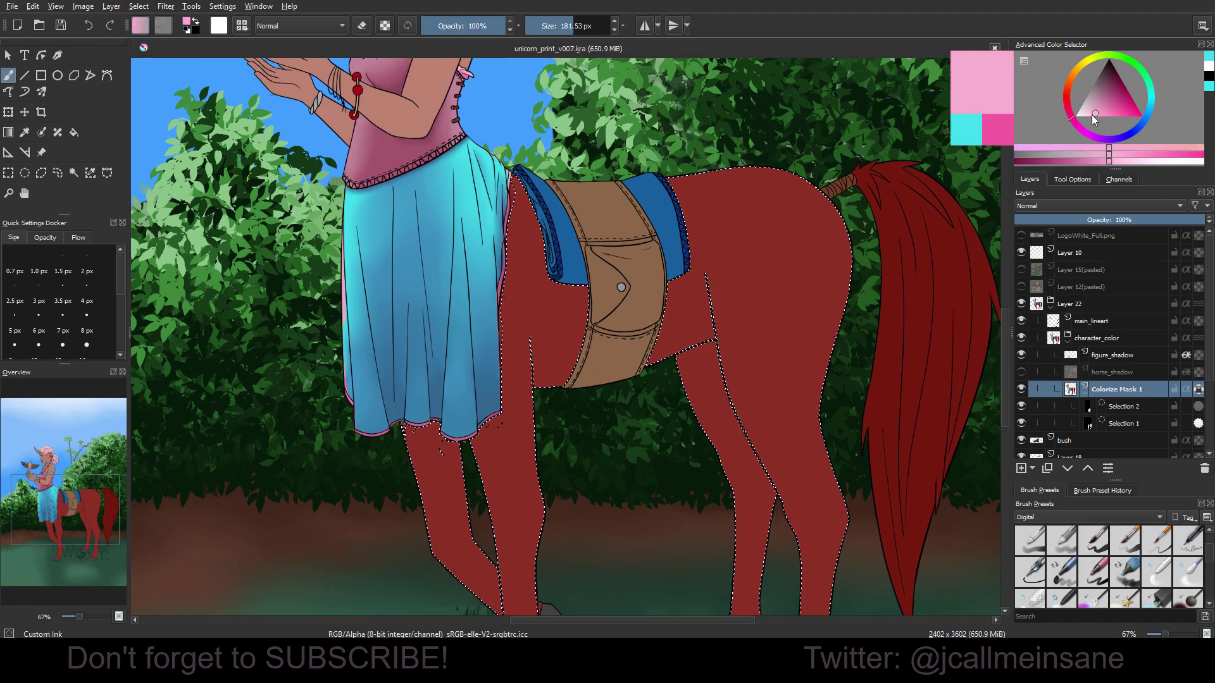
Step: Paint pink over the horse's rump, hind leg and remaining red pasterns, then zoom out
mouse_move(773, 191)
mouse_down()
mouse_move(715, 221)
mouse_move(684, 190)
mouse_move(685, 239)
mouse_move(791, 208)
mouse_move(760, 275)
mouse_move(684, 370)
mouse_move(715, 505)
mouse_up()
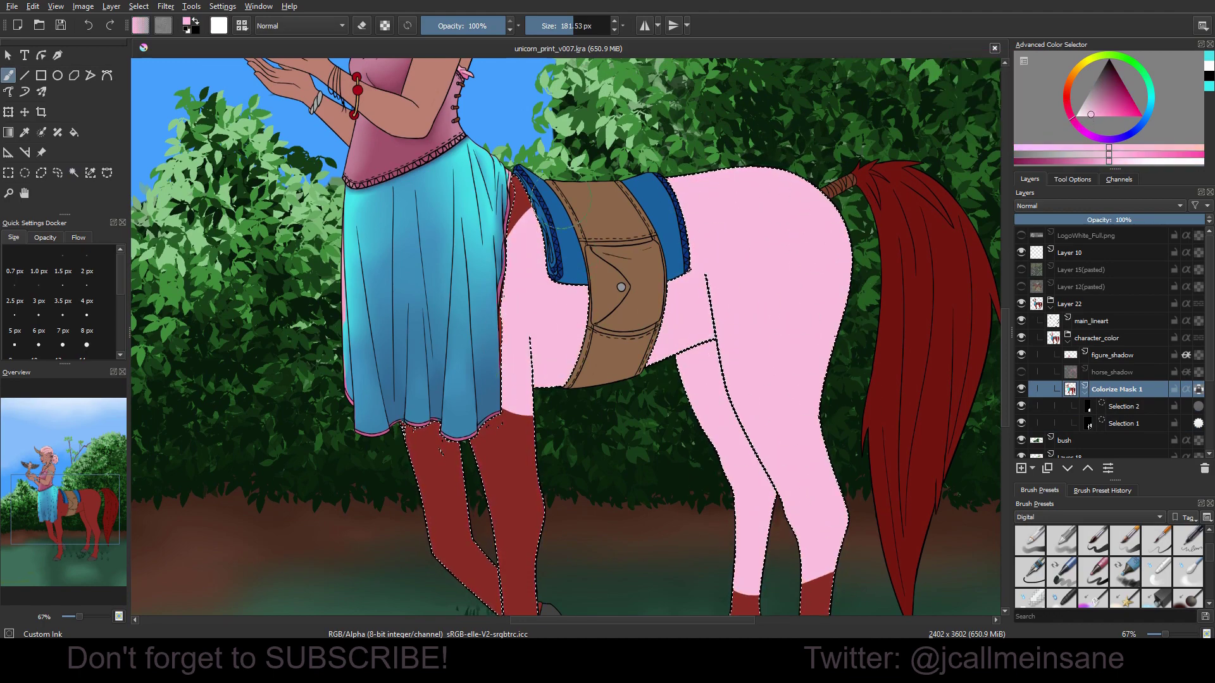
scroll(575, 420, down, 5)
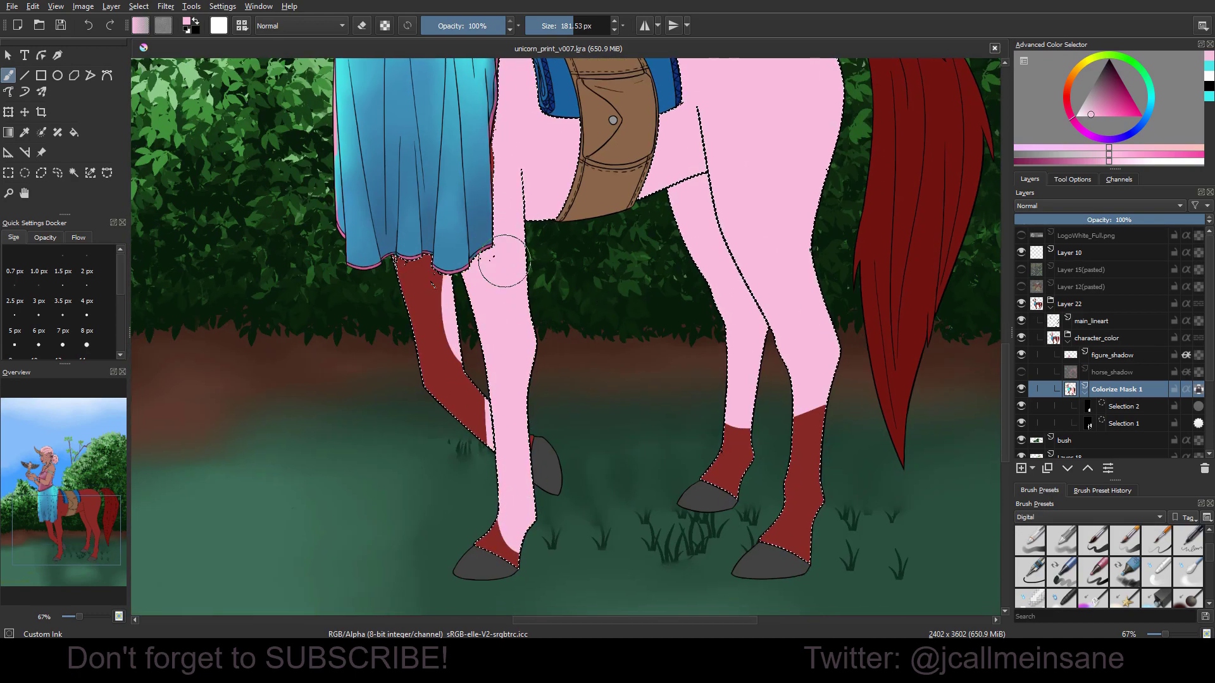
click(809, 547)
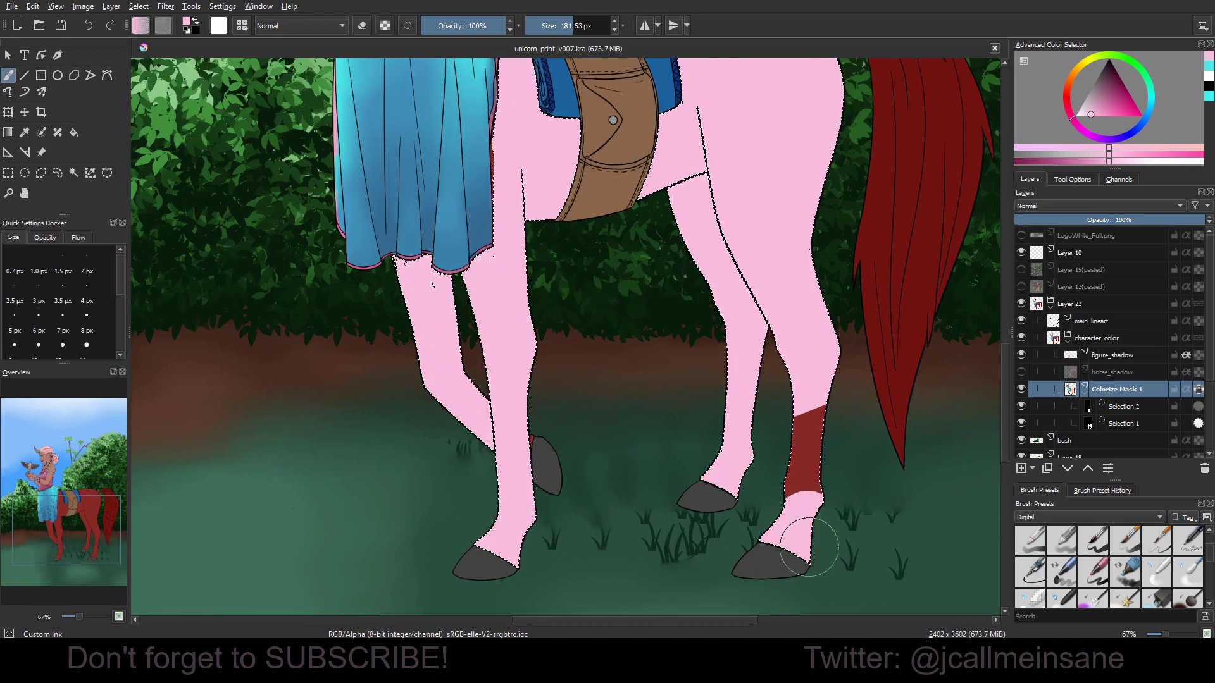
key(minus)
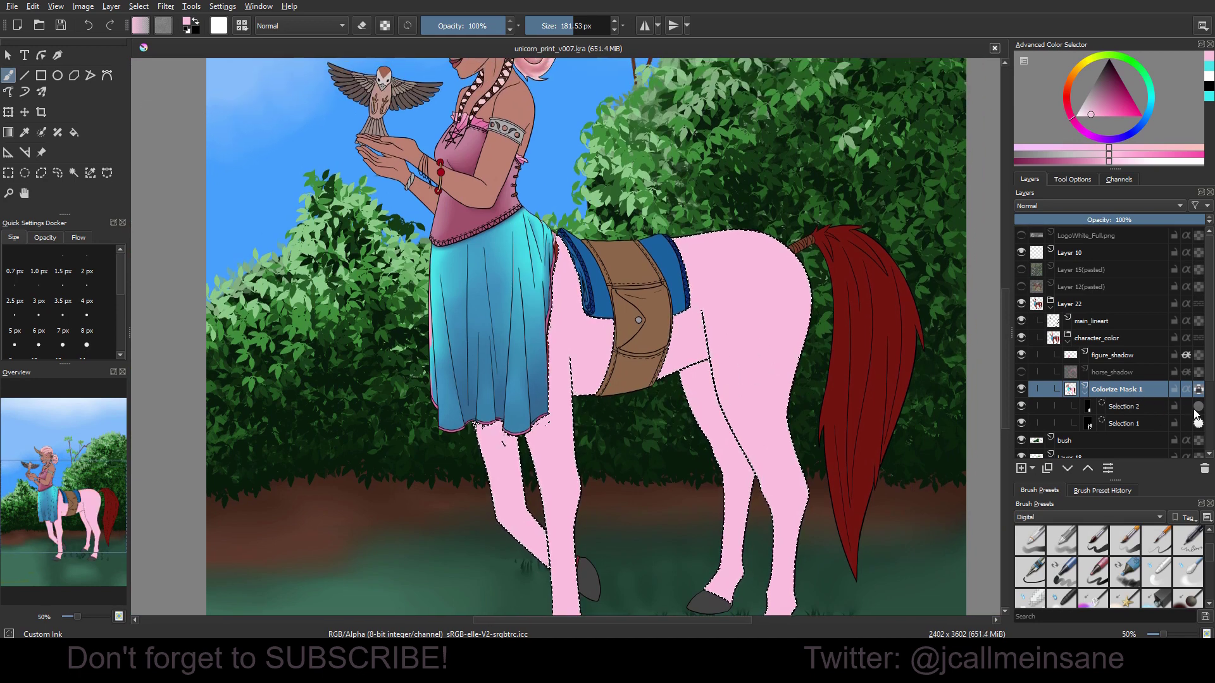
Step: Clear the skirt outline and switch off both Selection 2 and Selection 1 on Colorize Mask 1
click(1196, 408)
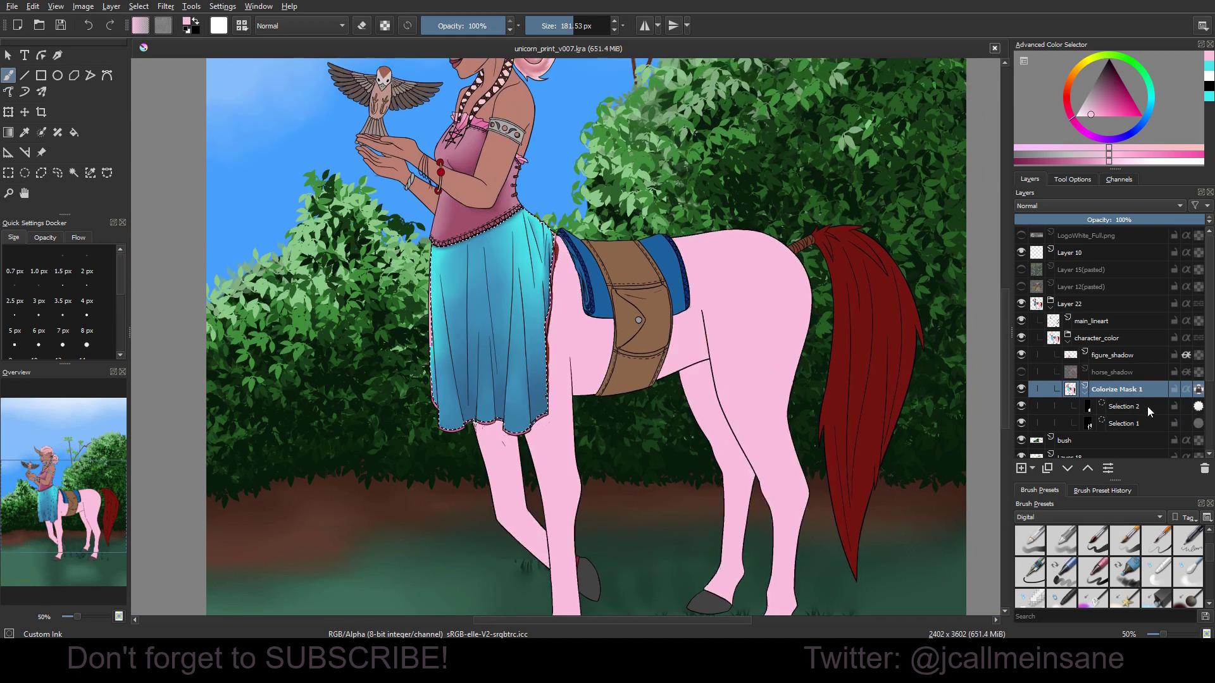
click(1199, 422)
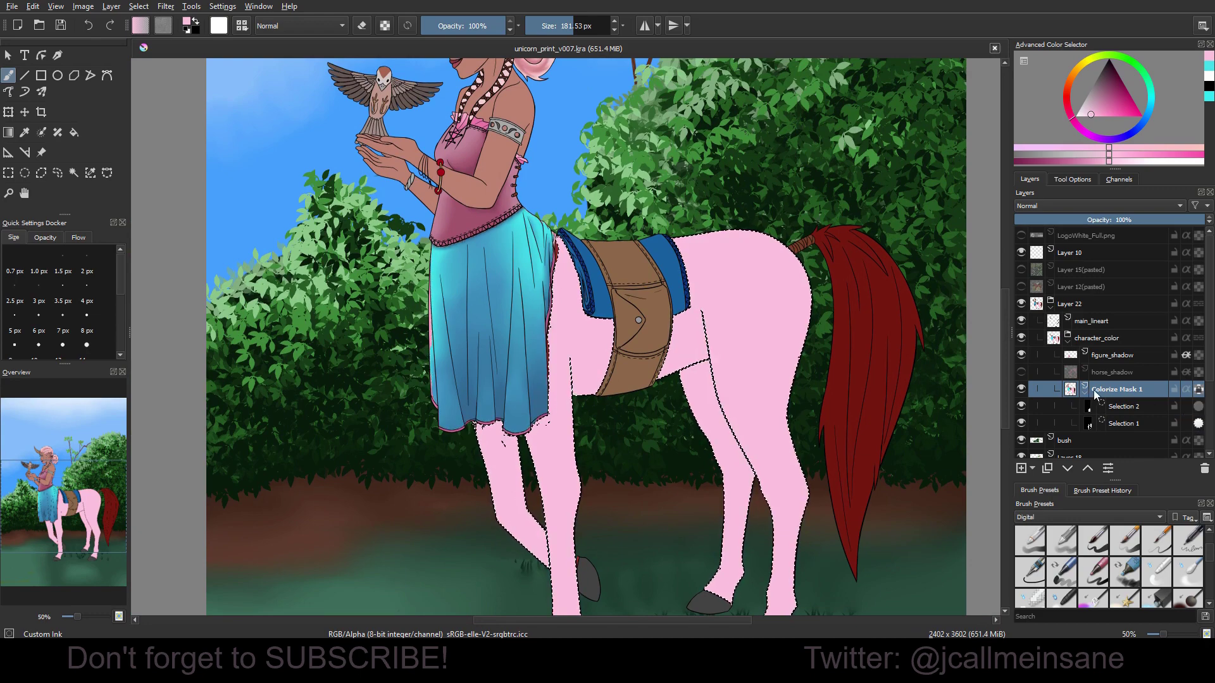
click(1118, 373)
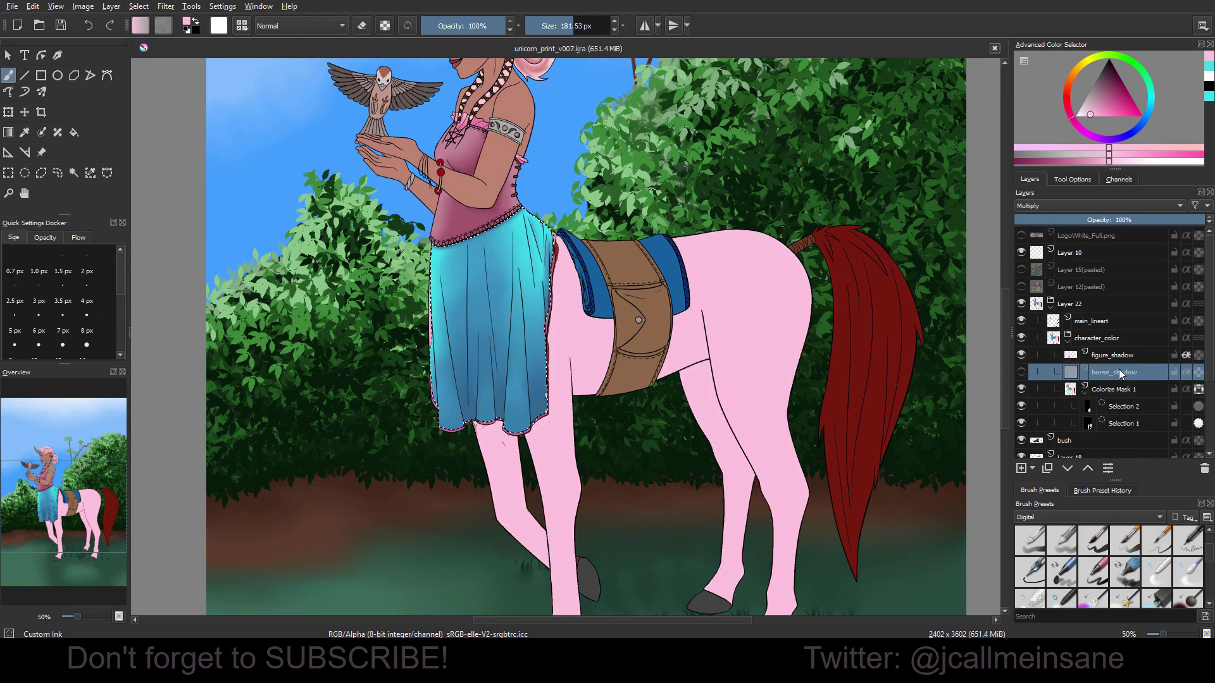
key(ctrl+shift+a)
scroll(759, 361, up, 1)
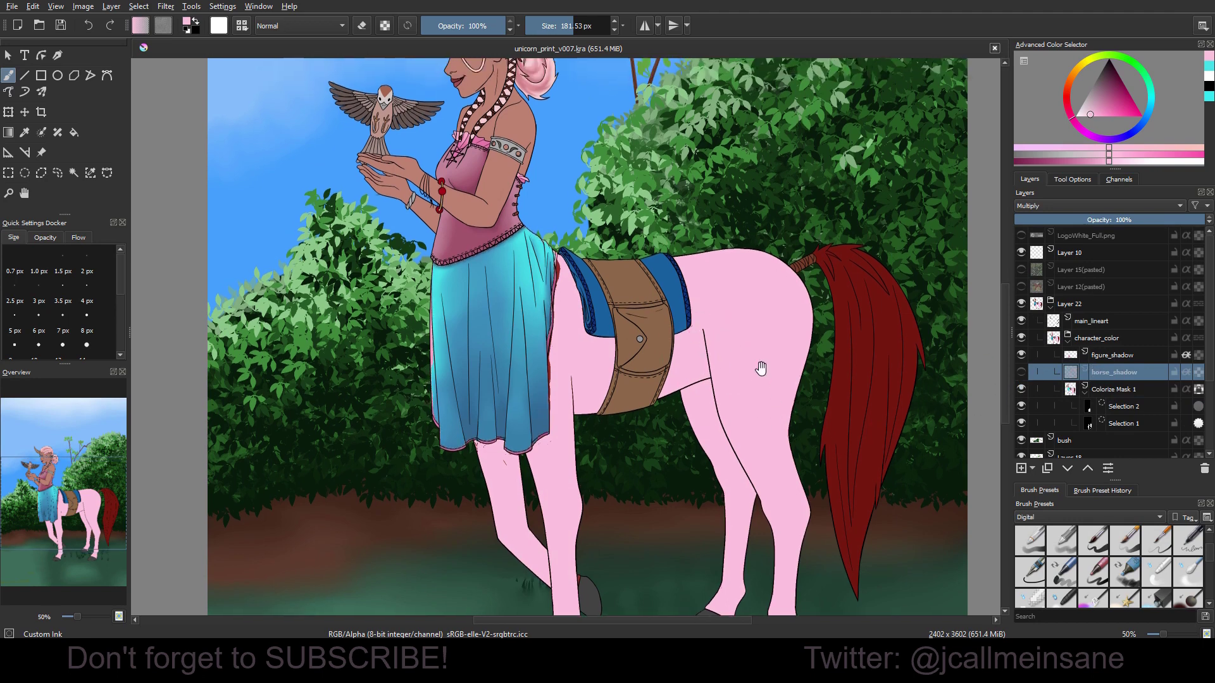
click(1135, 396)
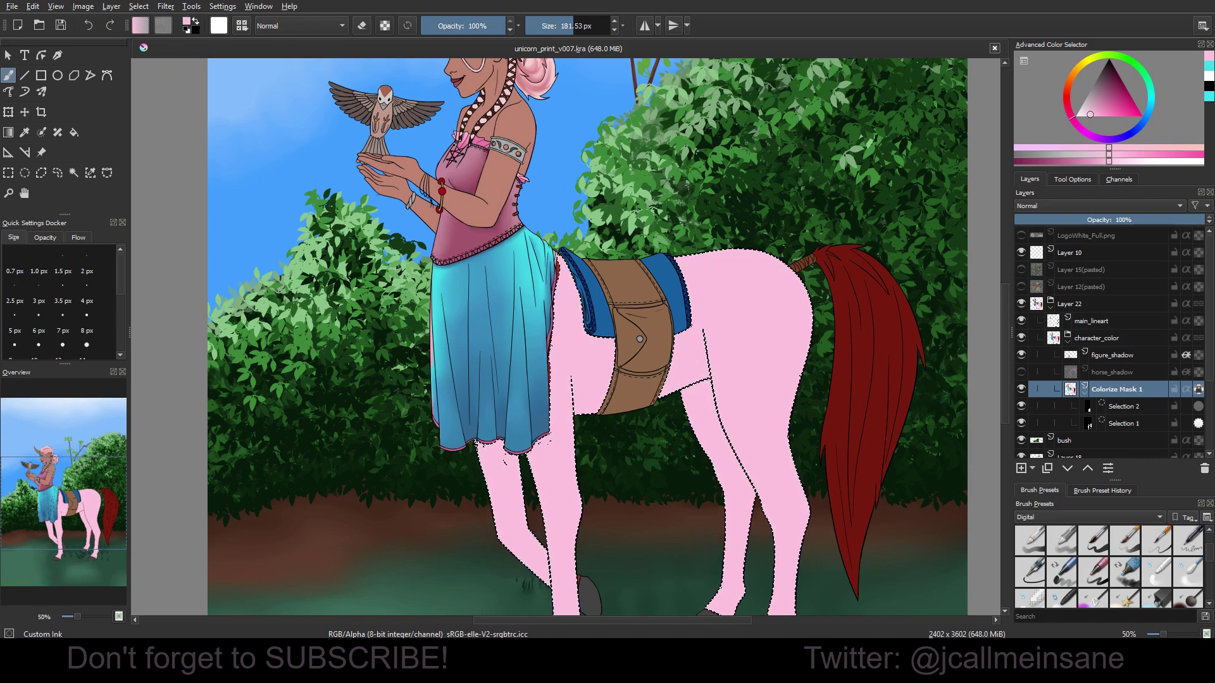
click(1198, 423)
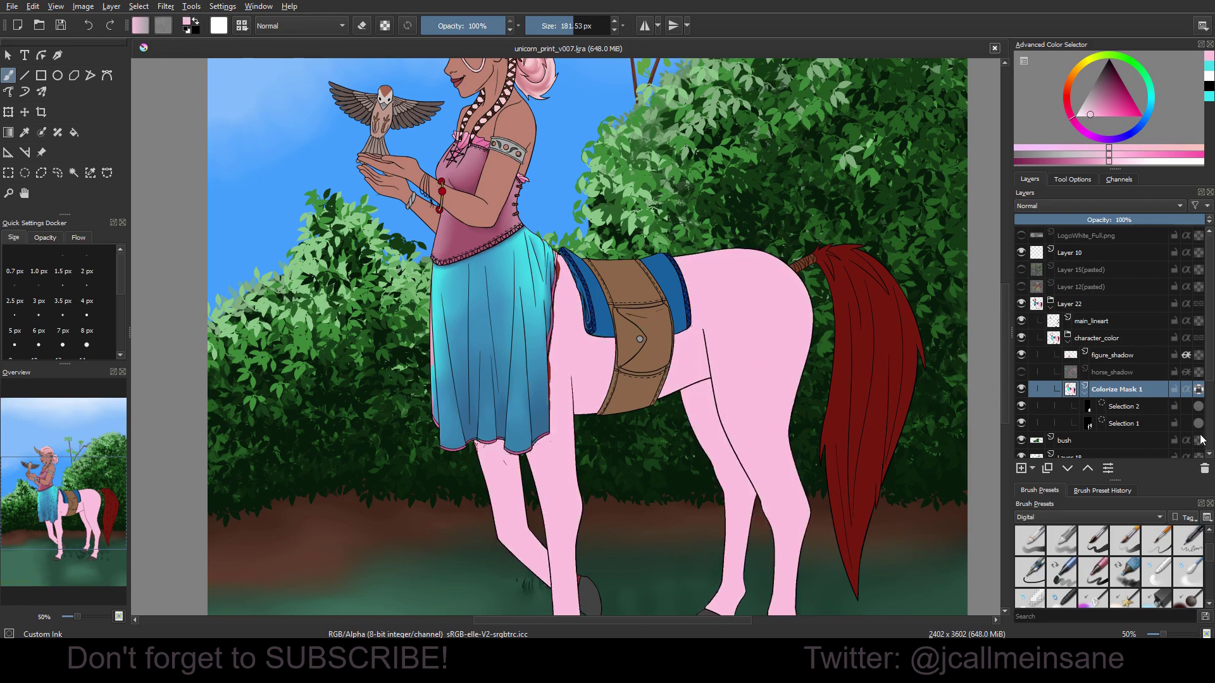
Step: Paint pink across the chest, hide figure_shadow, limit painting to Selection 1, and pick deep magenta
drag(596, 365, 505, 361)
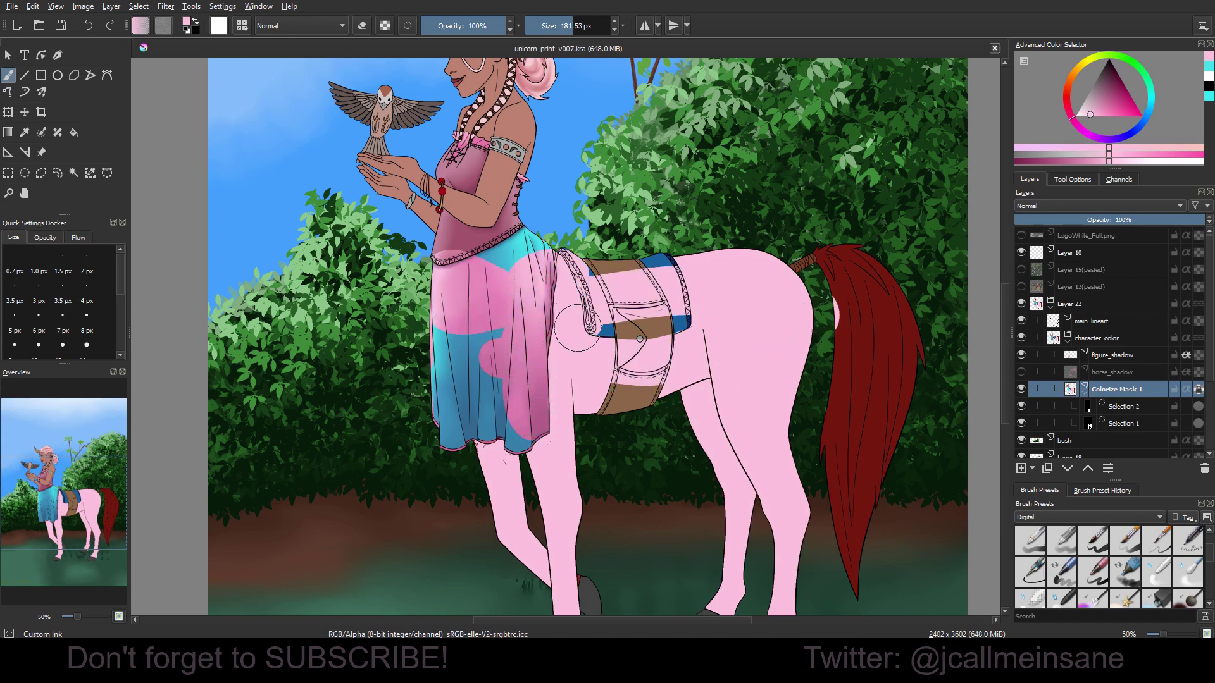
click(1024, 361)
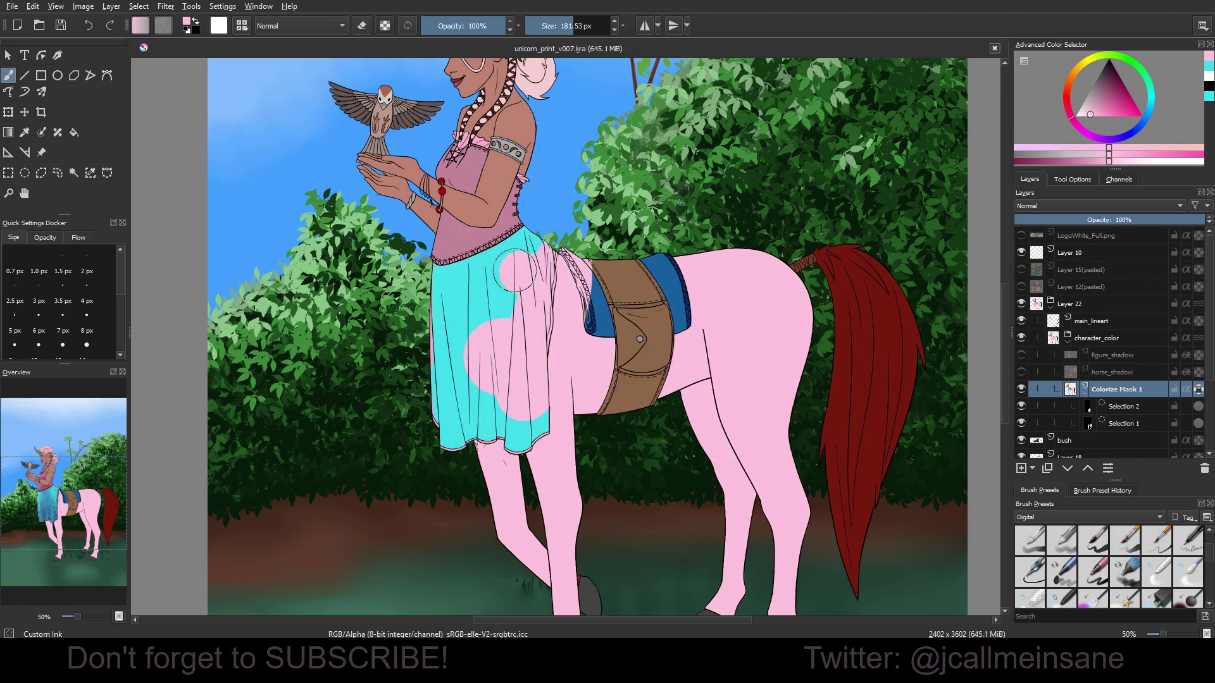
click(1198, 424)
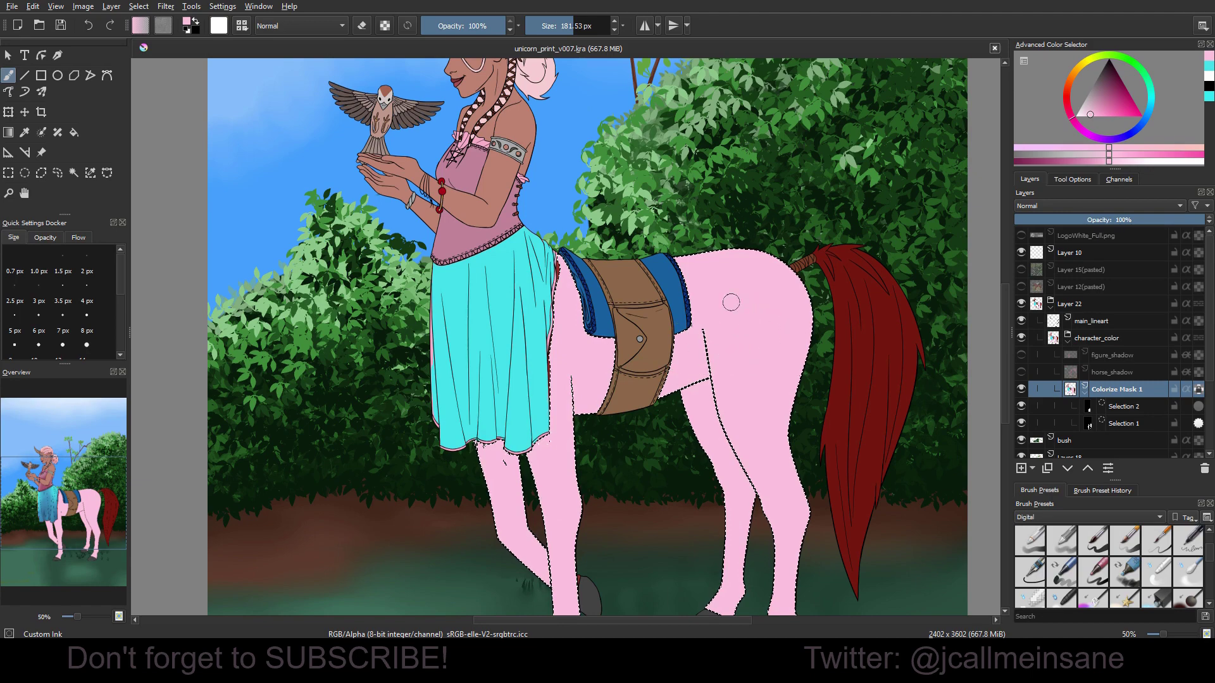
ctrl+click(763, 298)
Step: Dab magenta polka dots over the horse's rump, hind leg, shoulder and front leg
click(747, 337)
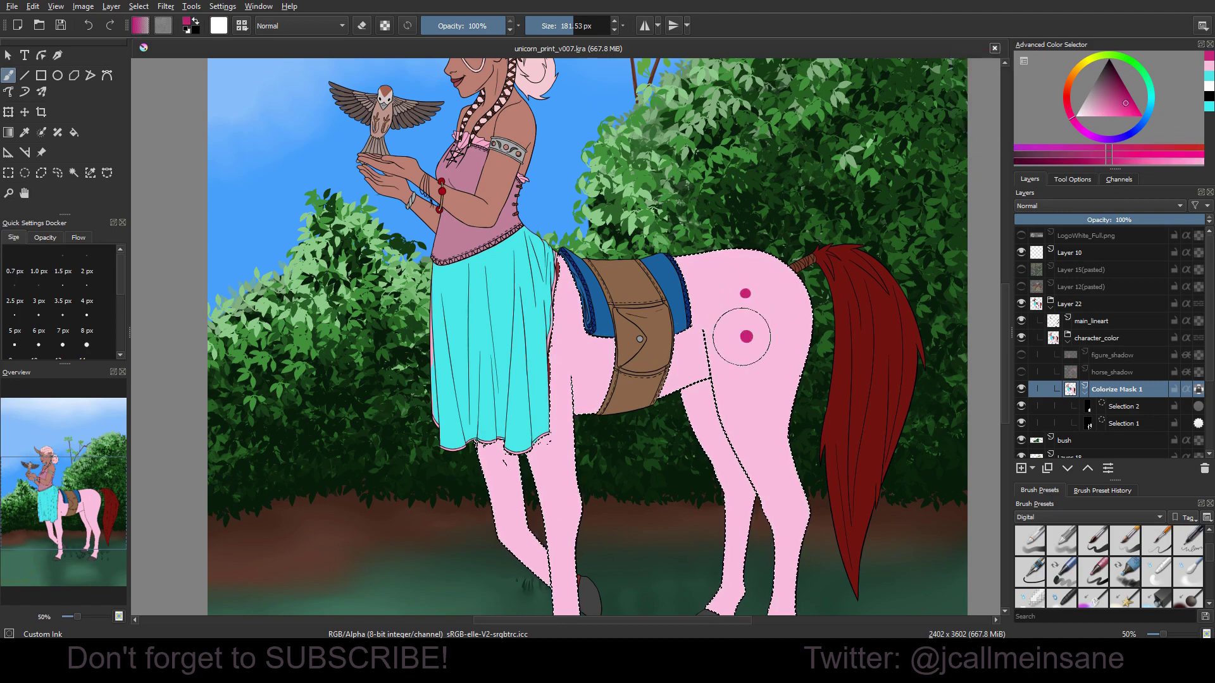
click(792, 324)
click(783, 347)
click(784, 284)
click(730, 272)
click(745, 293)
click(709, 335)
click(749, 413)
click(774, 457)
click(769, 490)
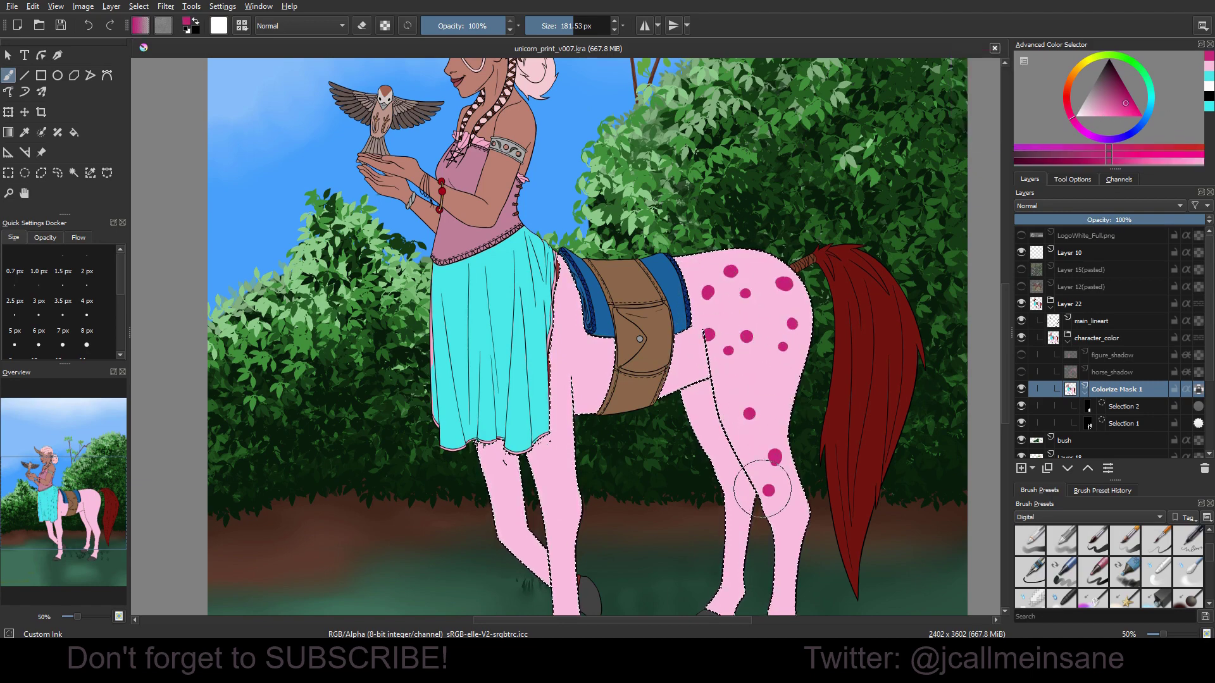
click(707, 429)
click(729, 455)
click(698, 387)
click(566, 407)
click(577, 380)
click(574, 339)
click(556, 313)
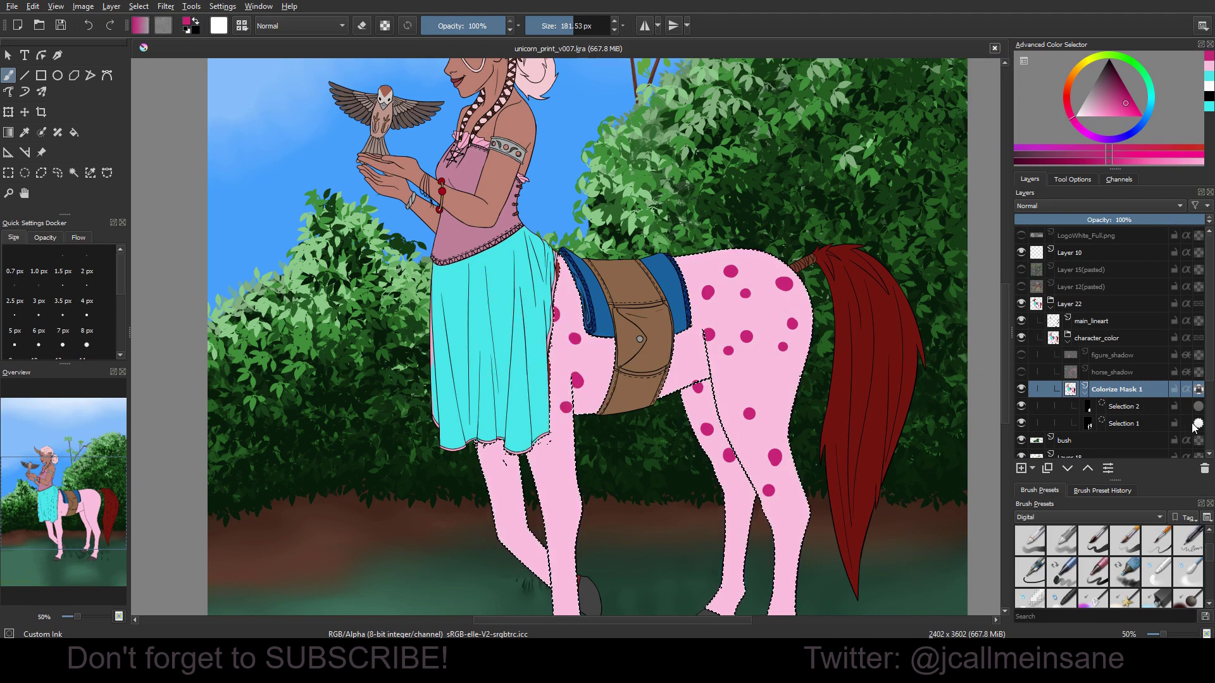
Step: Remove the selection limit, test spots on the skirt, undo them, and re-enable Selection 2
key(ctrl+shift+a)
click(442, 311)
click(504, 278)
click(523, 281)
click(519, 353)
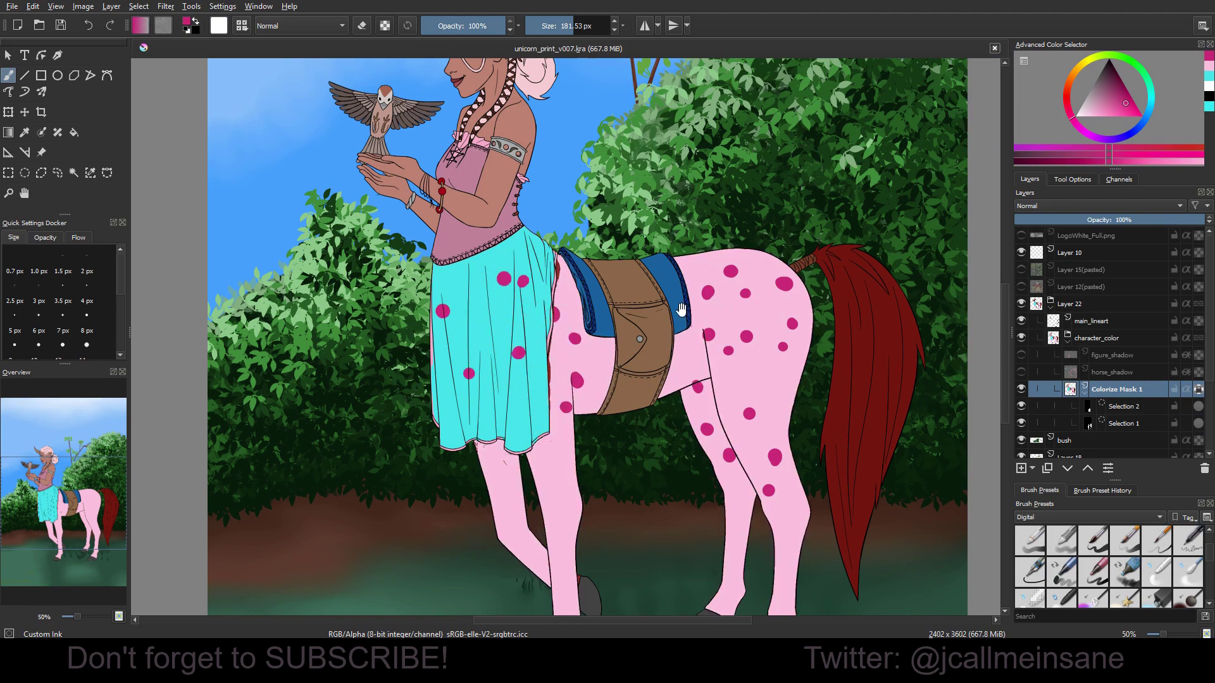
scroll(469, 374, up, 3)
key(ctrl+z)
key(ctrl+z)
key(ctrl+z)
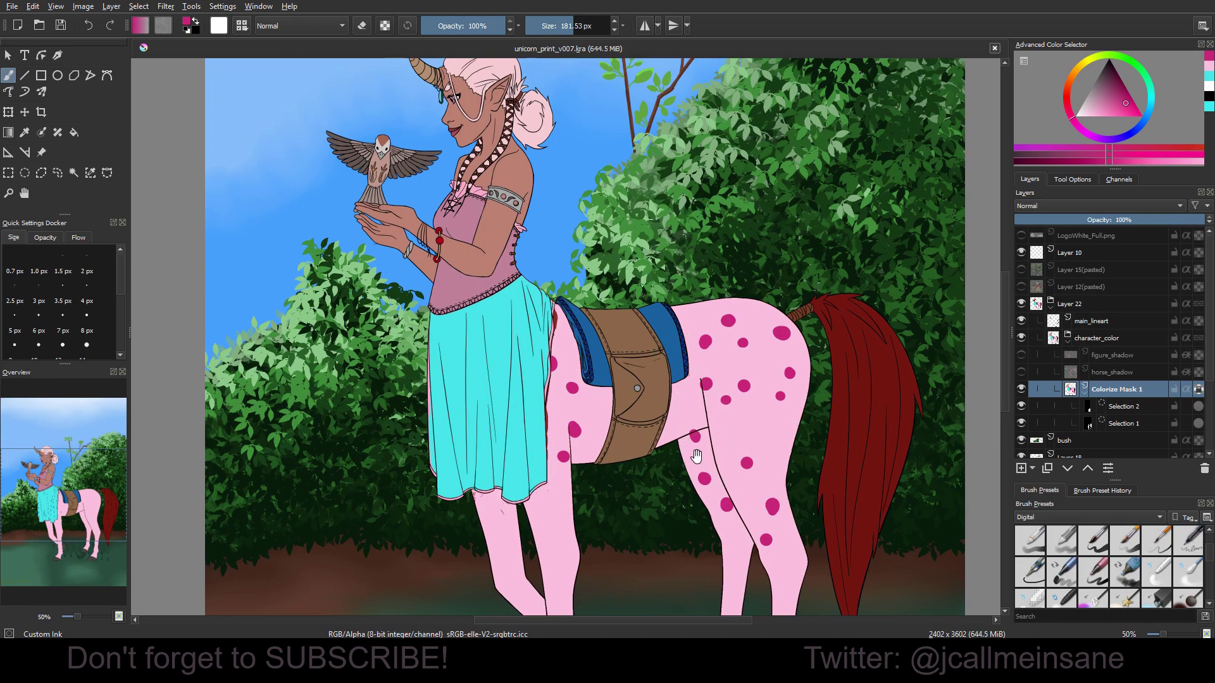
scroll(709, 433, down, 2)
key(ctrl+z)
click(1198, 407)
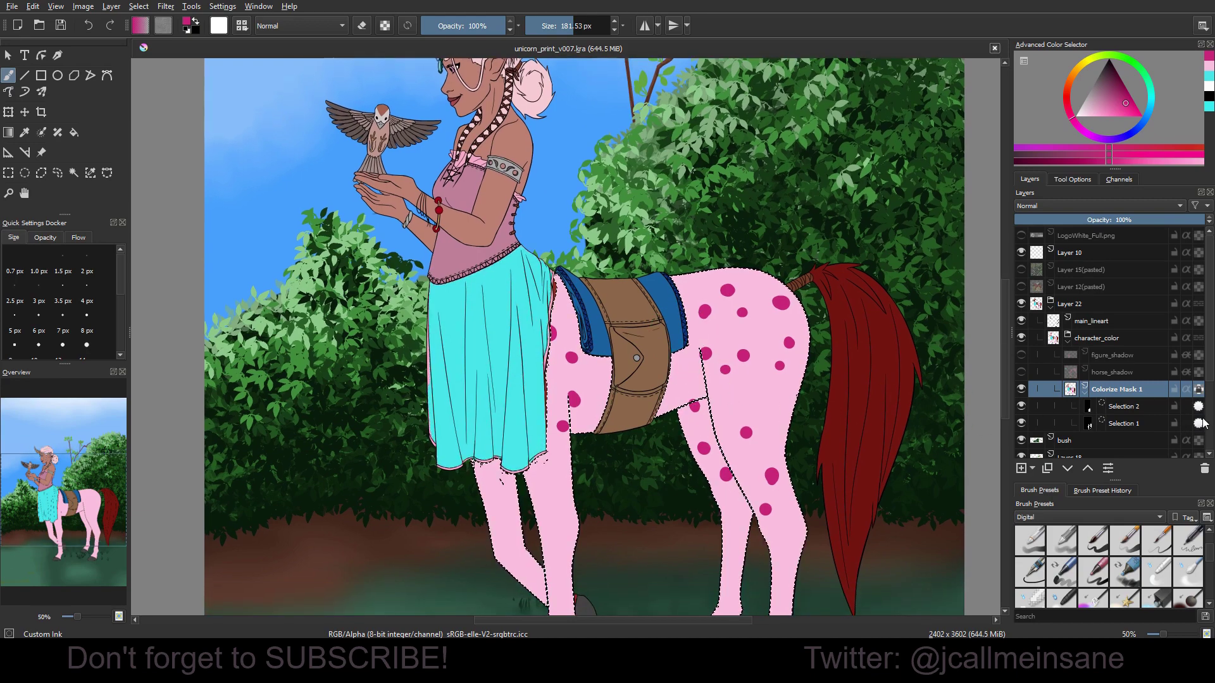
Step: Turn off Selection 2 and restore the dark red horse body and pink skirt, viewing the whole canvas
click(1202, 424)
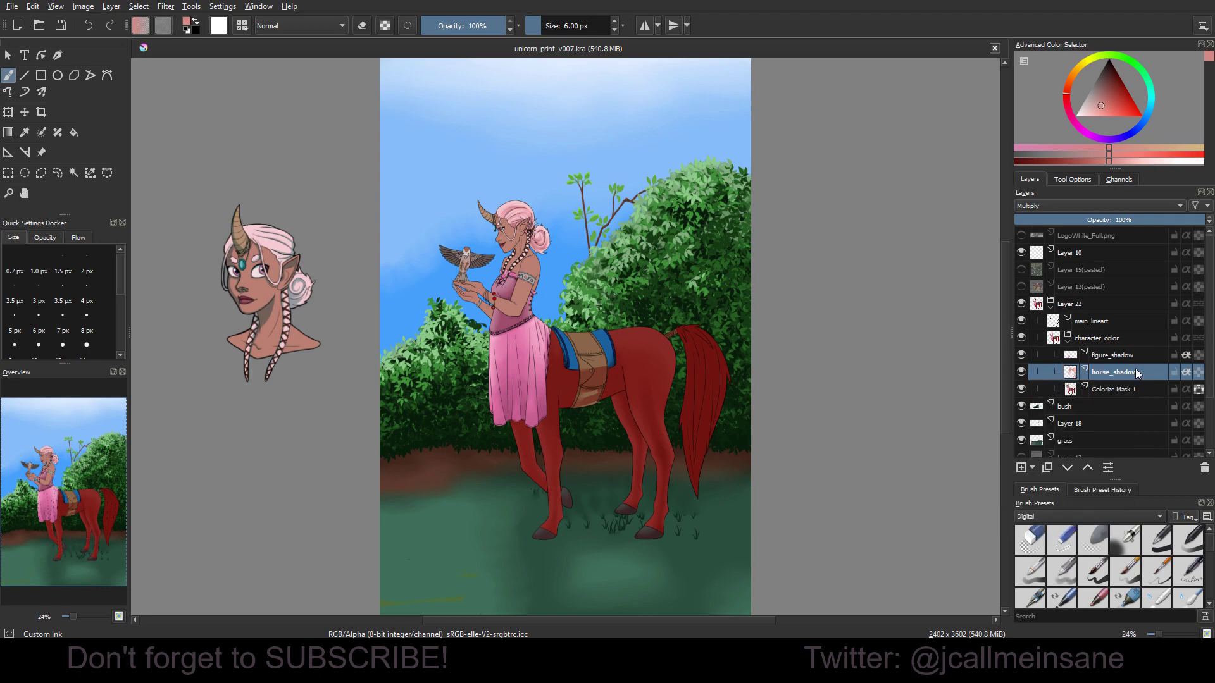
mouse_move(1136, 372)
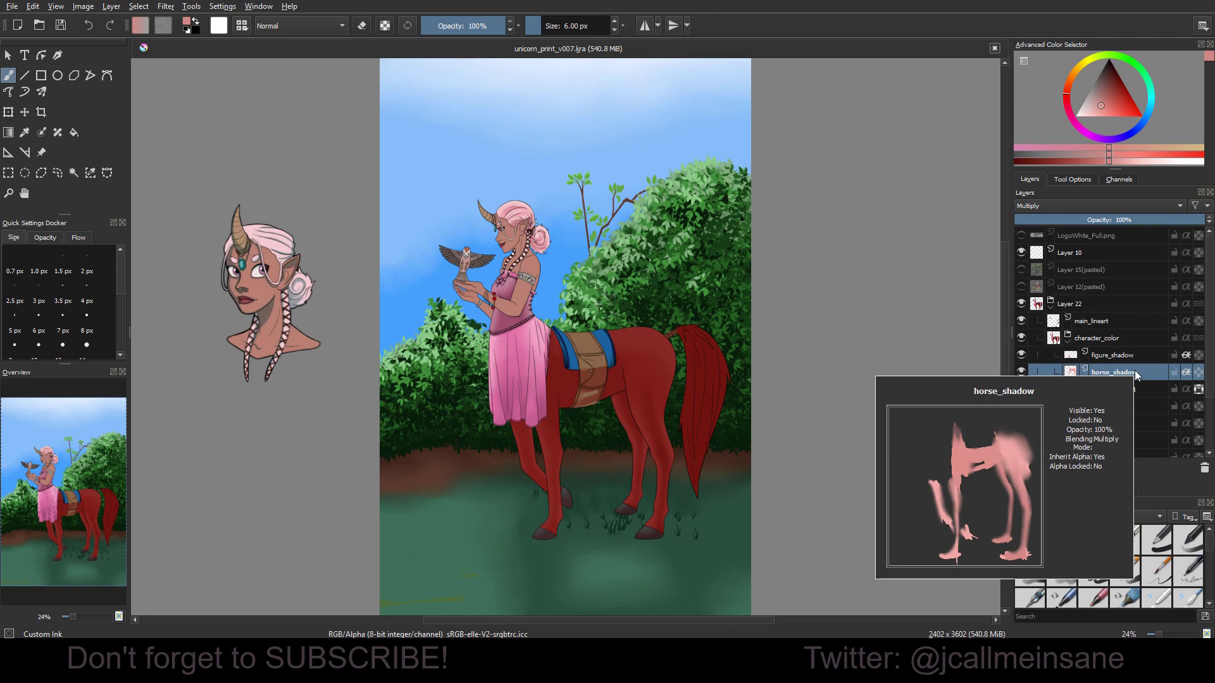
scroll(726, 355, up, 1)
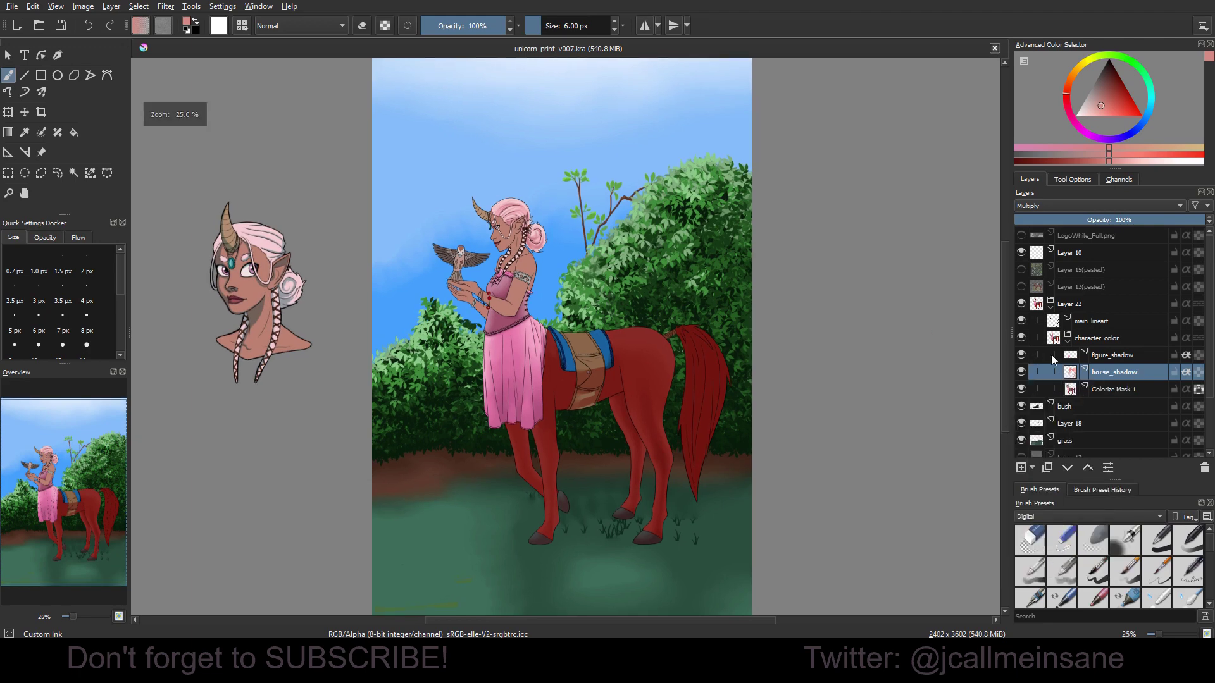
right_click(1091, 388)
mouse_move(1076, 309)
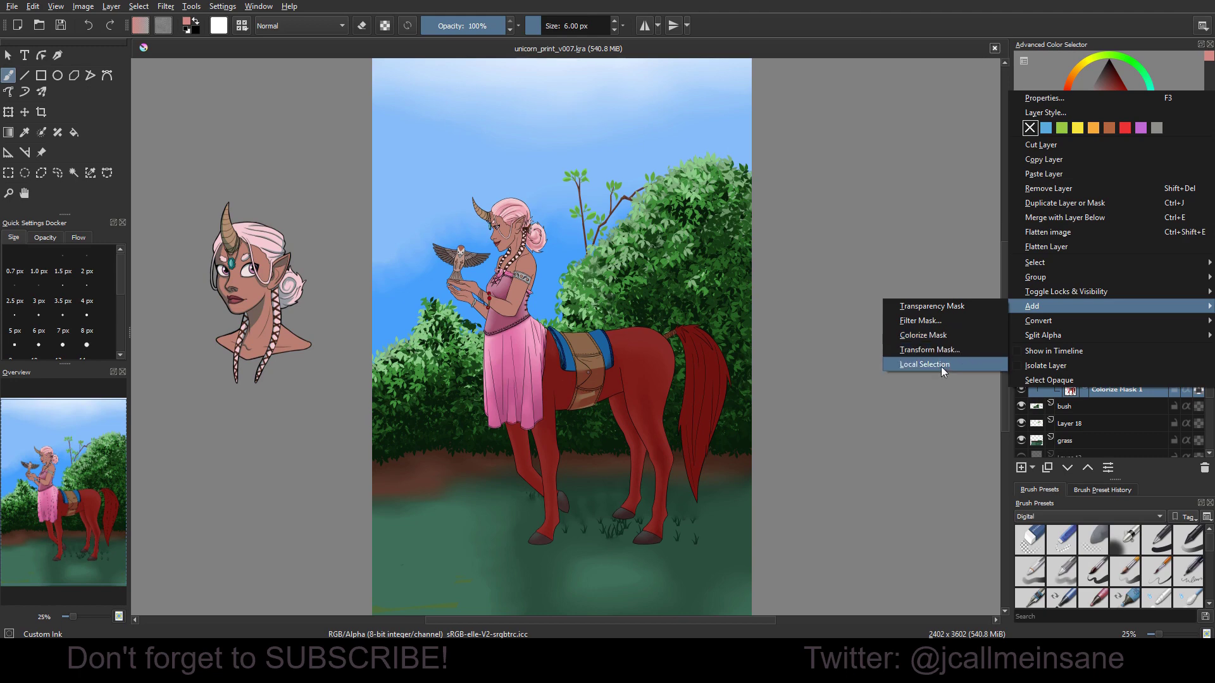
click(862, 372)
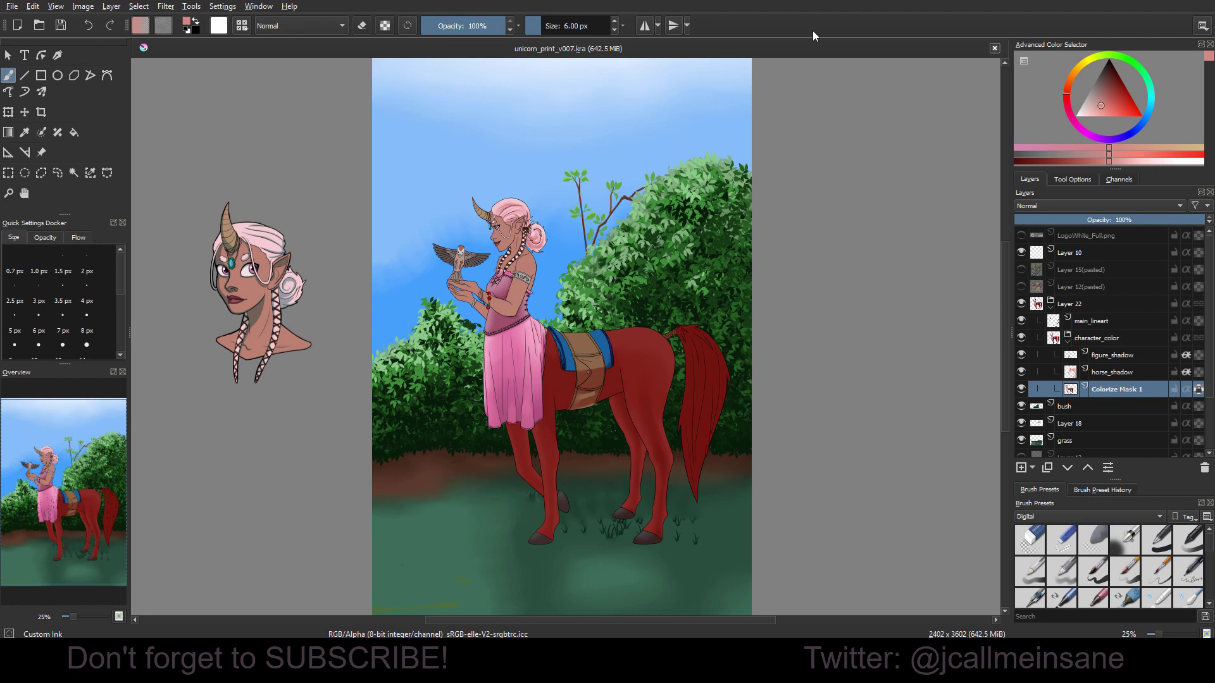
mouse_move(680, 238)
mouse_down()
mouse_move(670, 258)
mouse_move(669, 247)
mouse_up()
scroll(666, 258, down, 1)
scroll(658, 266, up, 1)
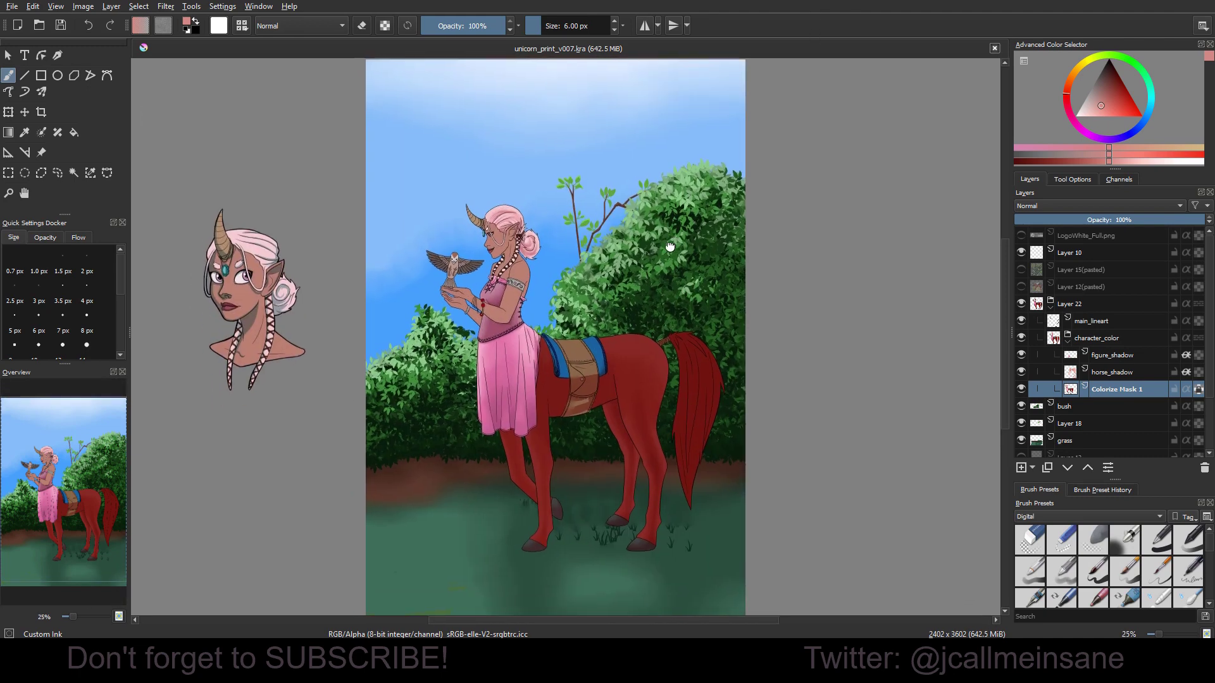